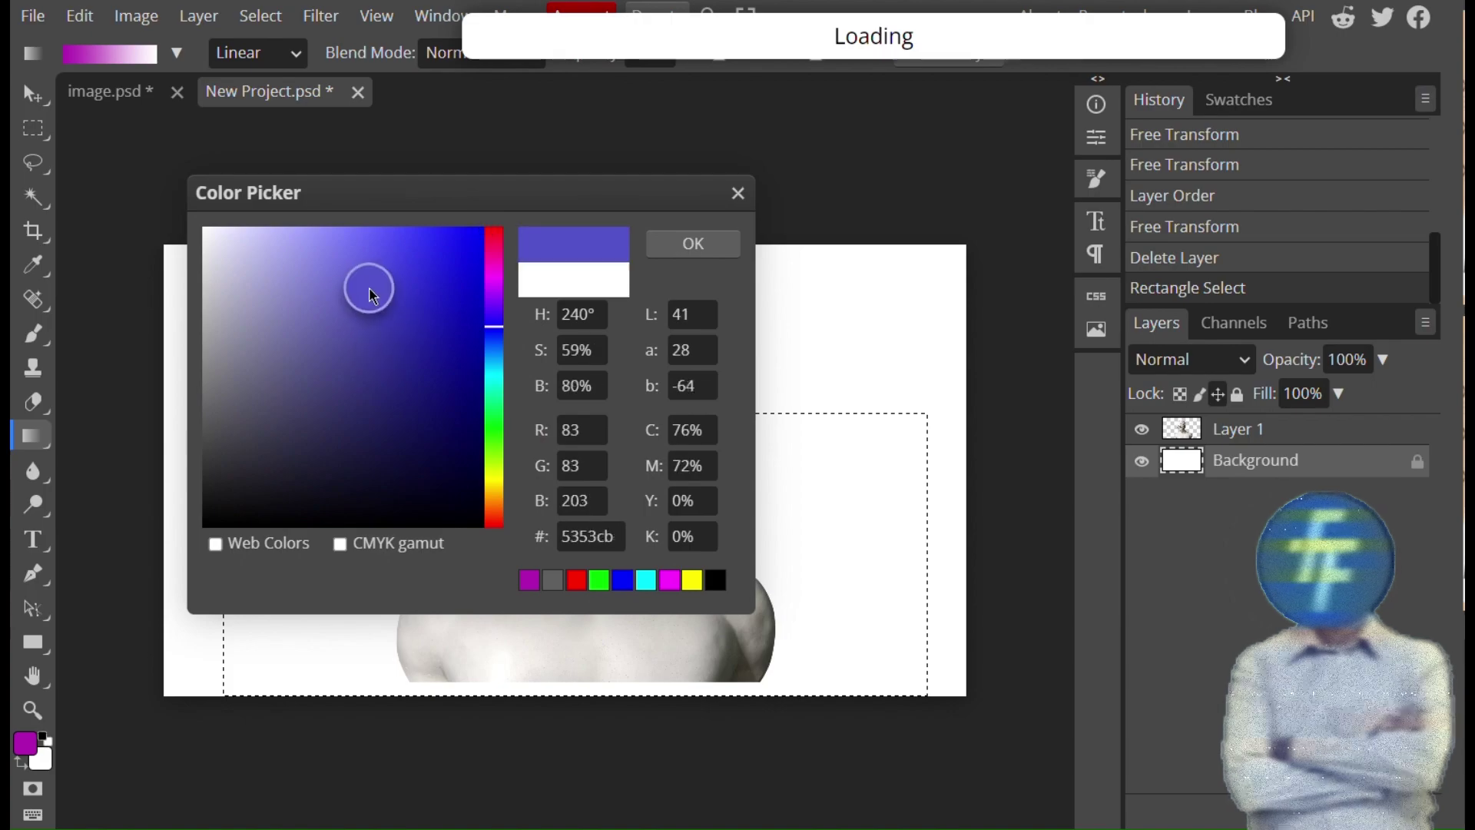
- Set the background colour to blue-violet, fill the rectangular selection with a linear purple-to-blue gradient, and deselect
{"action": "left_click", "coordinate": [693, 244]}
{"action": "left_click_drag", "start_coordinate": [538, 560], "coordinate": [538, 560]}
{"action": "key", "text": "ctrl+d"}
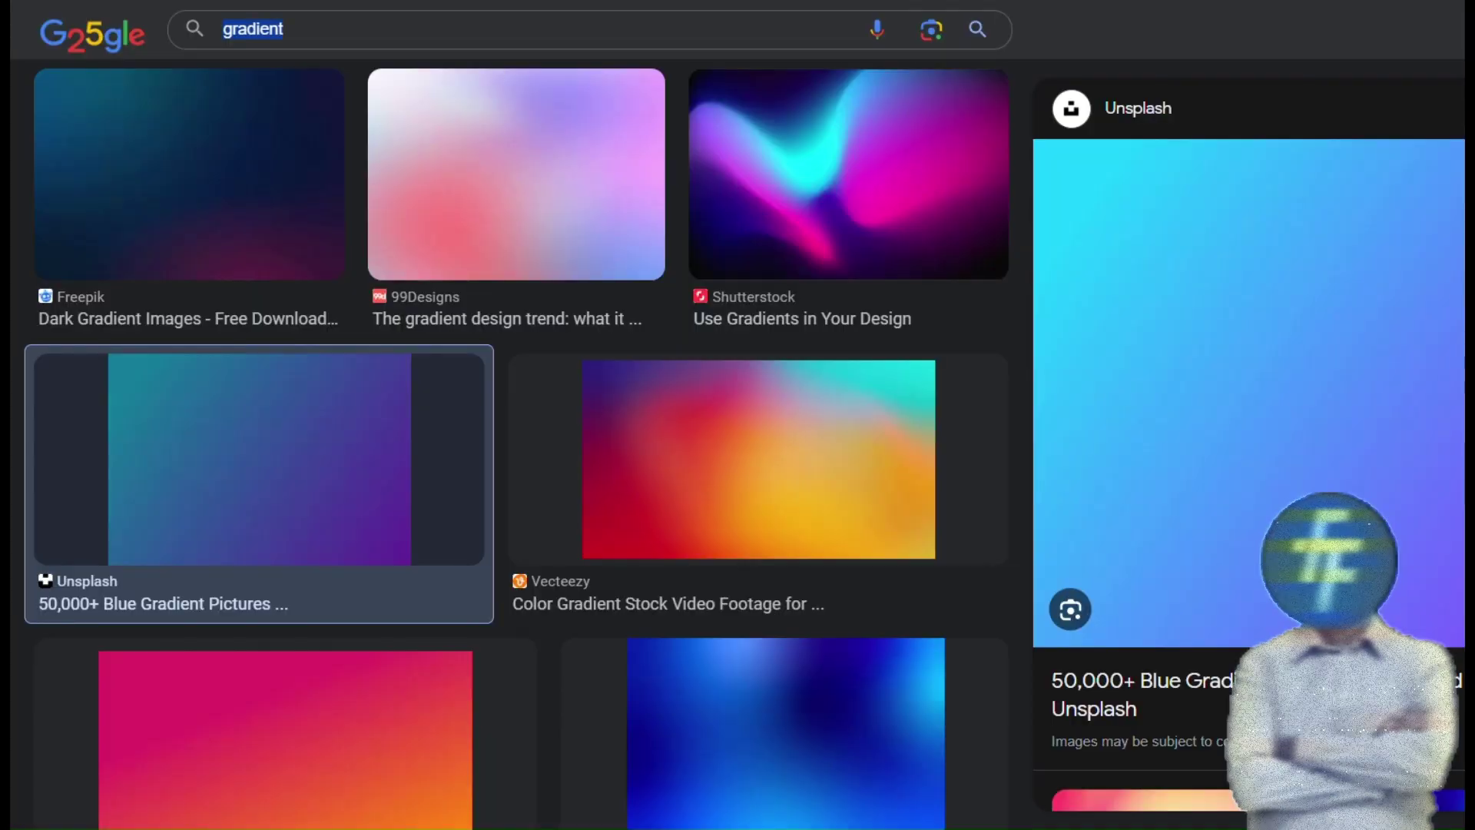
- Switch to the web browser and search images for "crumbled paper texture png"
{"action": "type", "text": "png cumbl"}
{"action": "key", "text": "BackSpace"}
{"action": "key", "text": "BackSpace"}
{"action": "key", "text": "BackSpace"}
{"action": "key", "text": "BackSpace"}
{"action": "type", "text": "rumbl"}
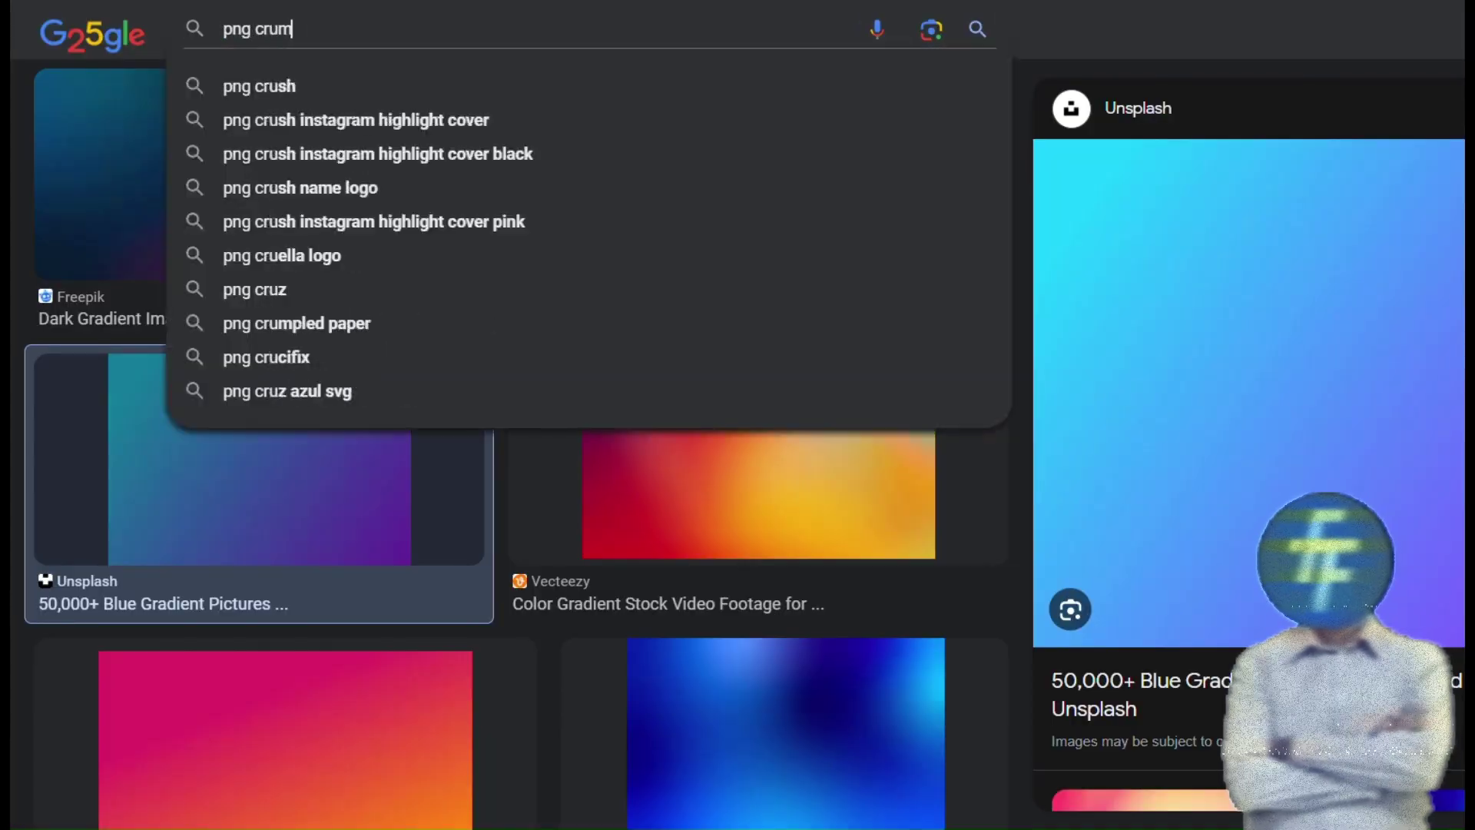
{"action": "key", "text": "Down"}
{"action": "key", "text": "Return"}
{"action": "left_click", "coordinate": [346, 58]}
{"action": "left_click", "coordinate": [350, 155]}
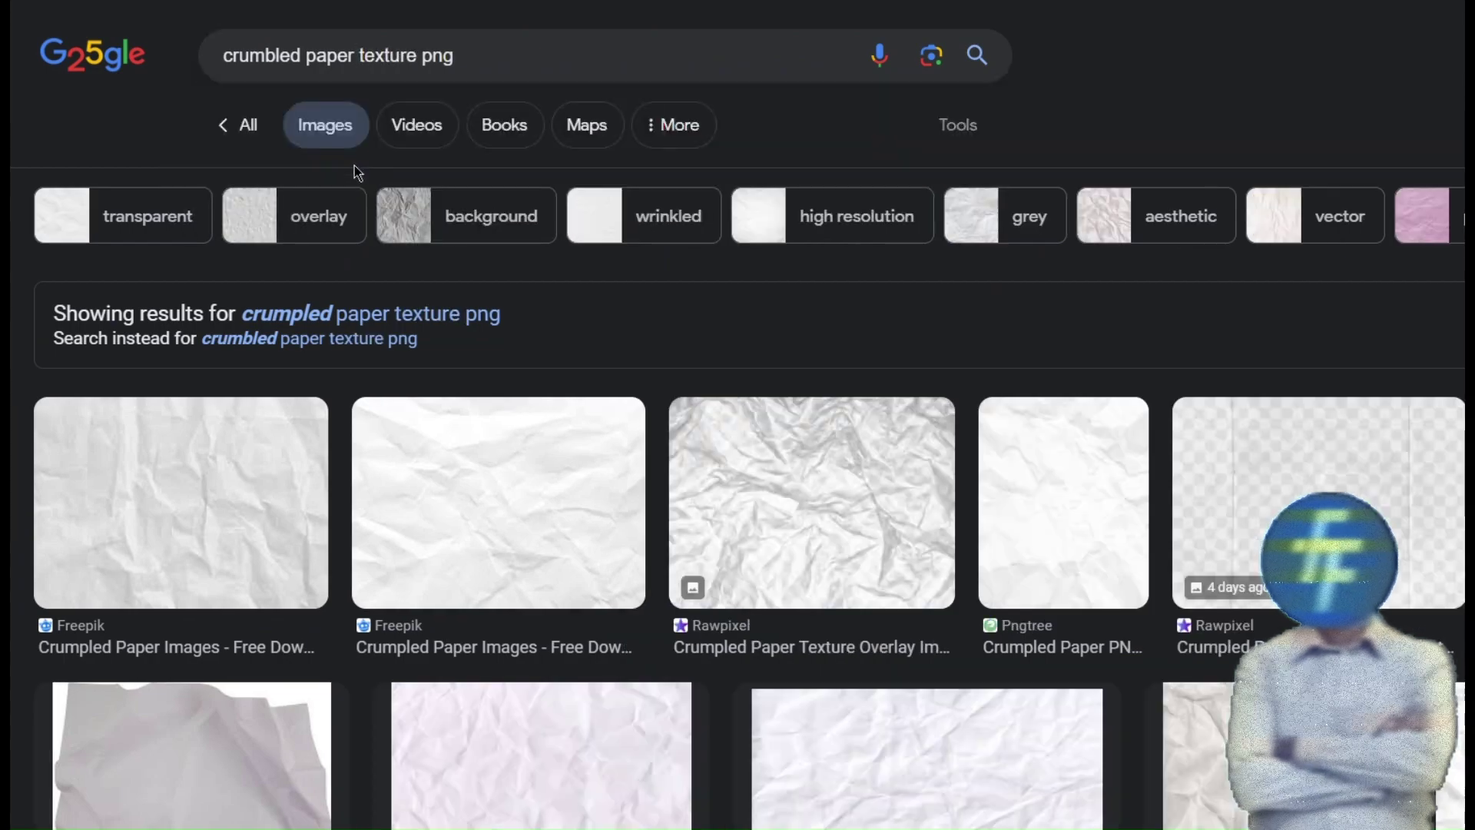
- Choose a white crumpled paper texture from the image results and paste it into the project beneath the statue layer
{"action": "left_click", "coordinate": [302, 516]}
{"action": "scroll", "coordinate": [793, 402], "scroll_direction": "down", "scroll_amount": 3}
{"action": "scroll", "coordinate": [795, 395], "scroll_direction": "up", "scroll_amount": 2}
{"action": "left_click", "coordinate": [820, 349]}
{"action": "scroll", "coordinate": [1179, 492], "scroll_direction": "down", "scroll_amount": 4}
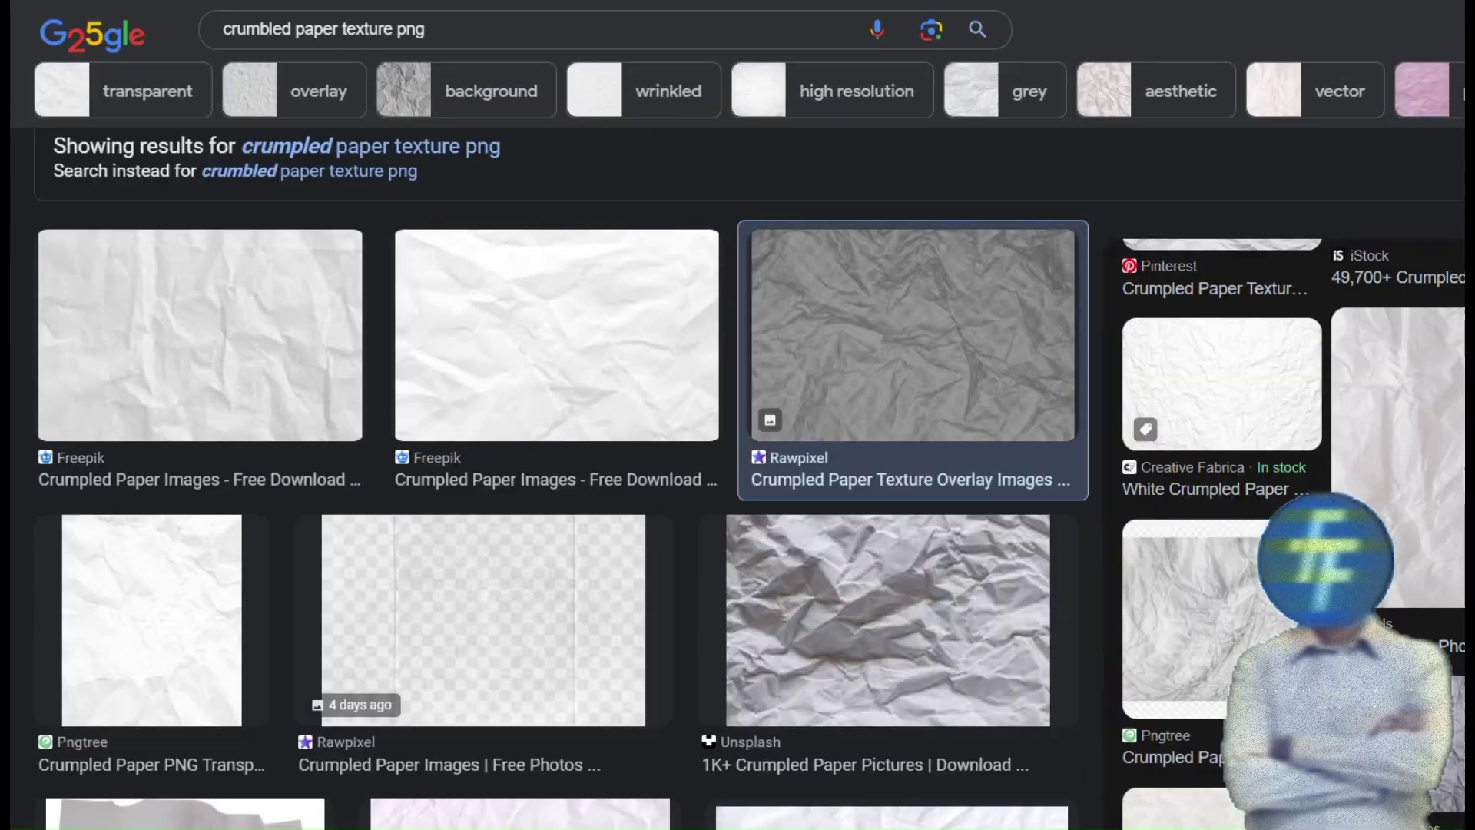
{"action": "left_click", "coordinate": [1176, 494]}
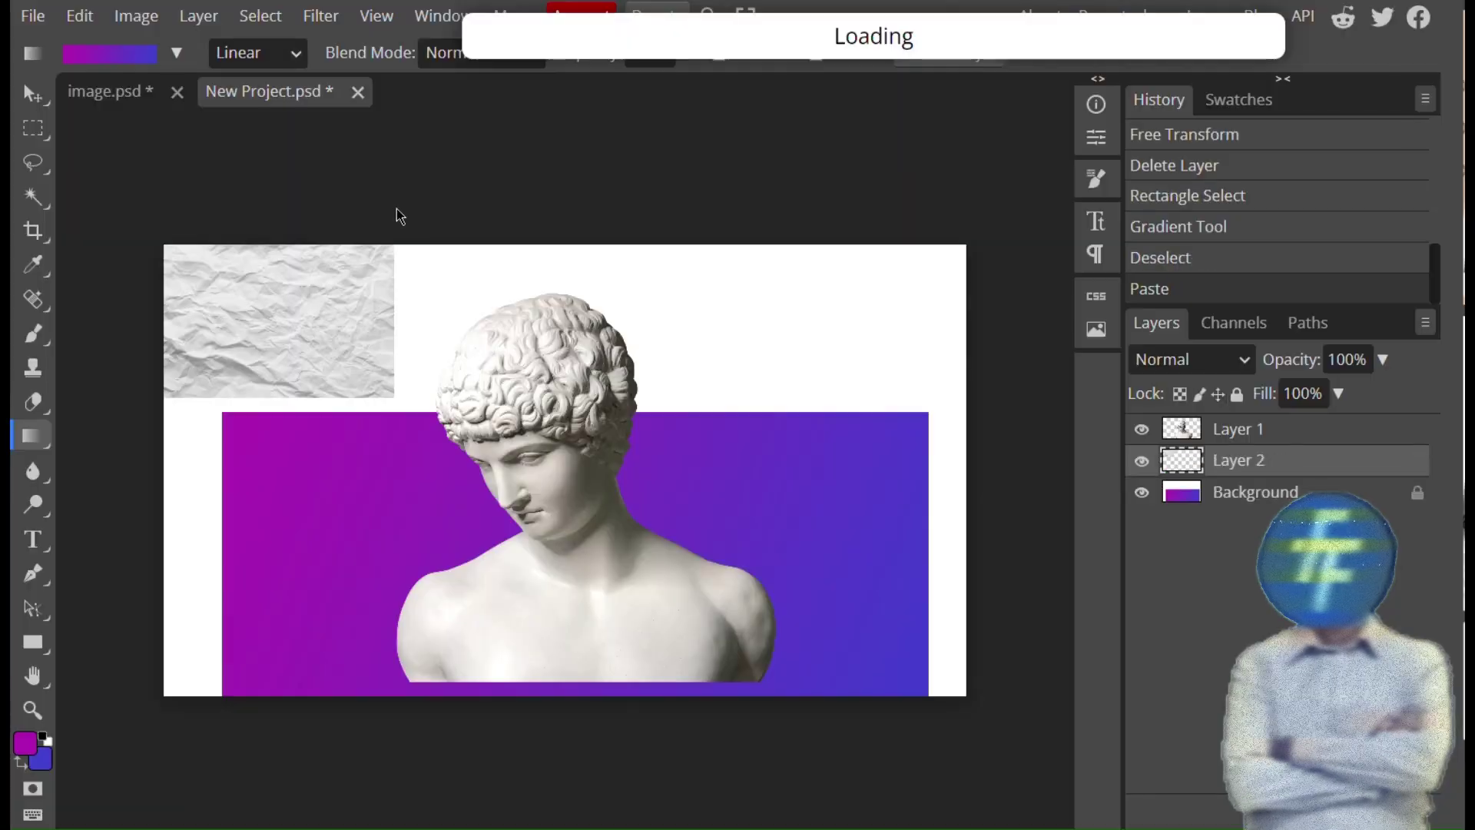
- Scale the paper texture to 309.24% to cover the gradient rectangle and set its blend mode to Linear Burn
{"action": "key", "text": "ctrl+t"}
{"action": "left_click_drag", "start_coordinate": [319, 352], "coordinate": [379, 510]}
{"action": "left_click_drag", "start_coordinate": [463, 571], "coordinate": [964, 730]}
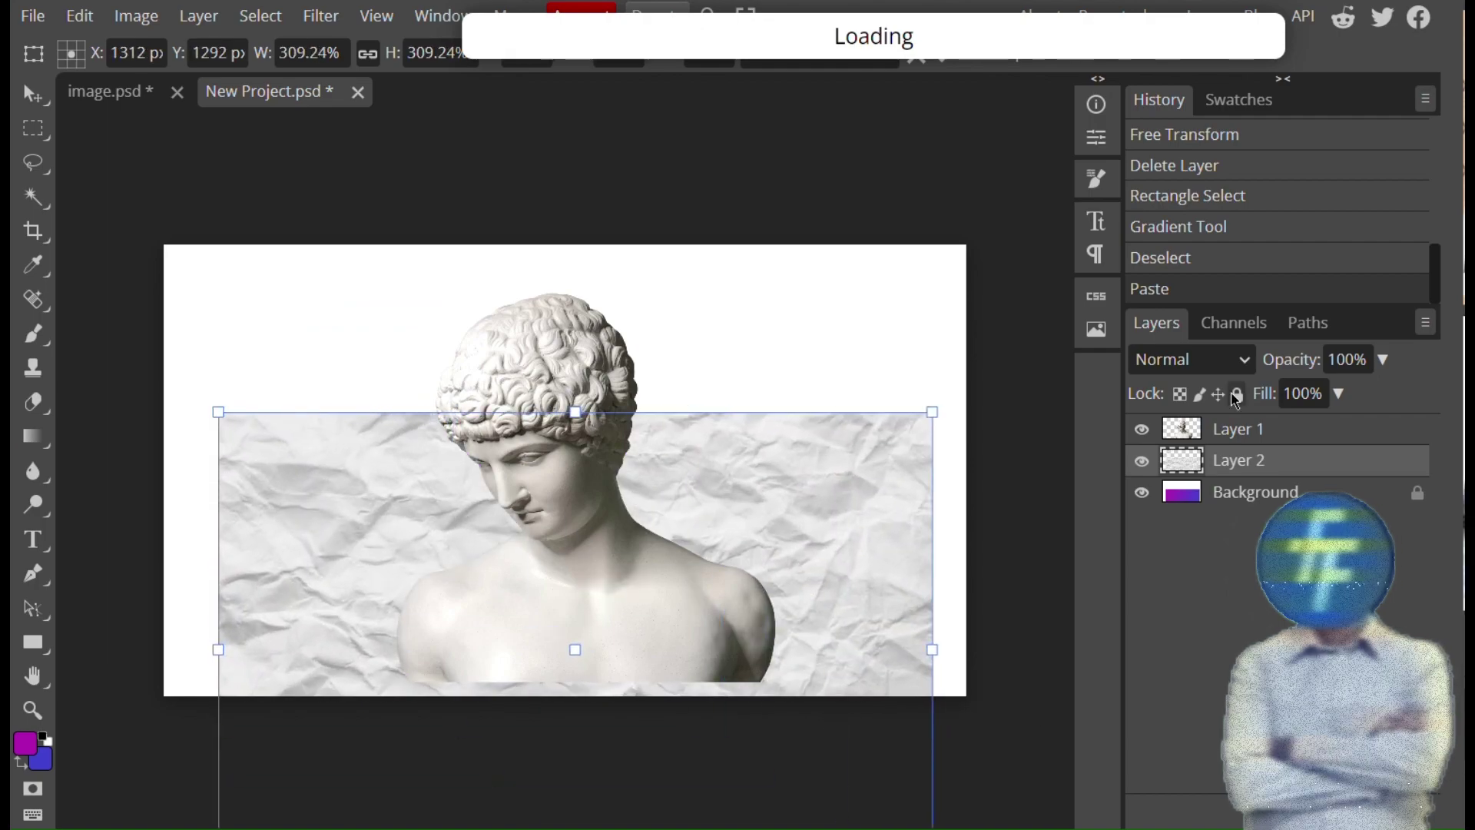
{"action": "scroll", "coordinate": [1214, 359], "scroll_direction": "down", "scroll_amount": 5}
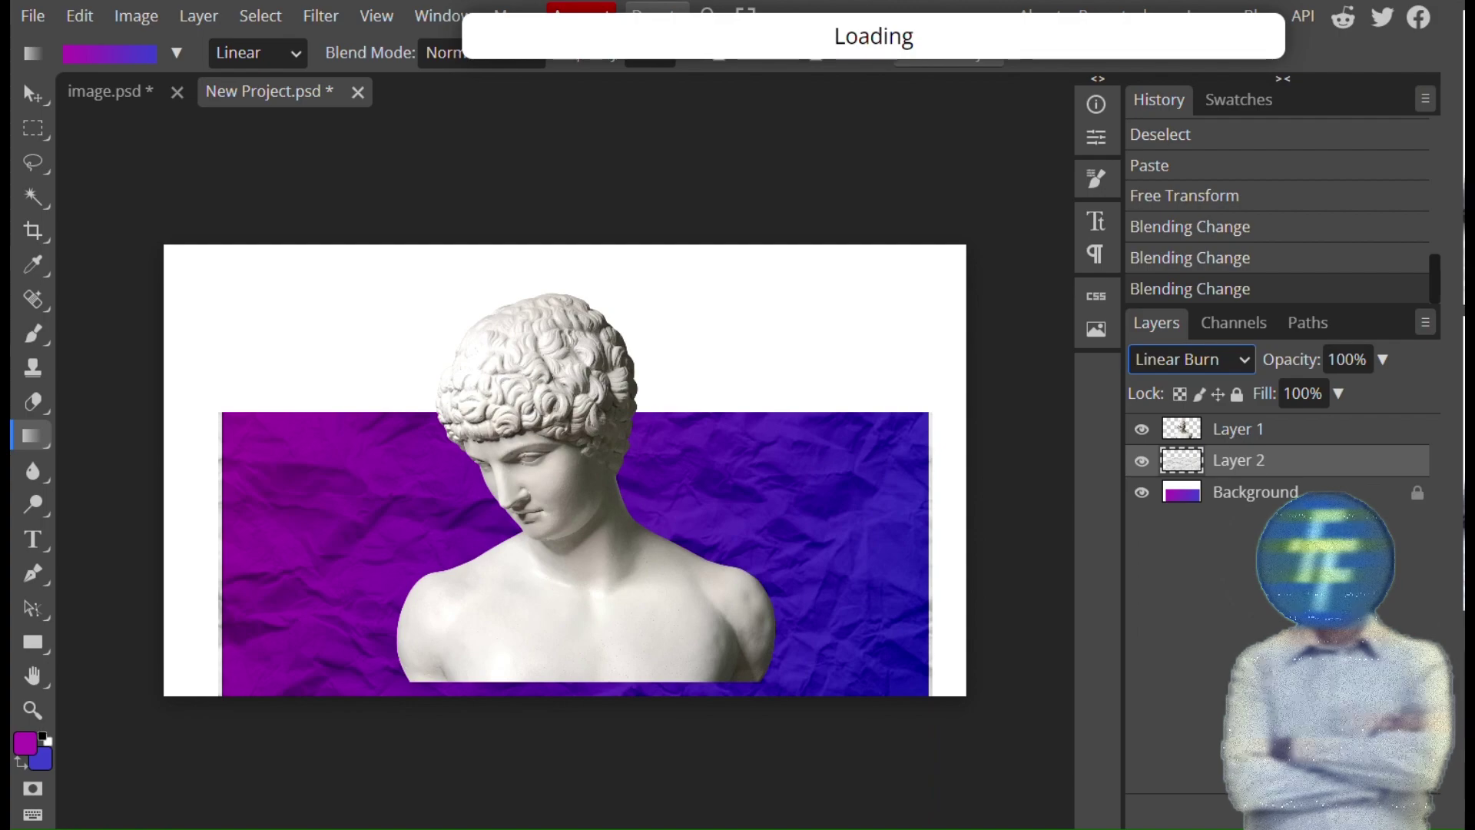
- Narrow the paper texture to meet the gradient's right edge, and group it with the Background layer
{"action": "key", "text": "v"}
{"action": "key", "text": "ctrl+t"}
{"action": "left_click_drag", "start_coordinate": [932, 649], "coordinate": [926, 650]}
{"action": "key", "text": "Return"}
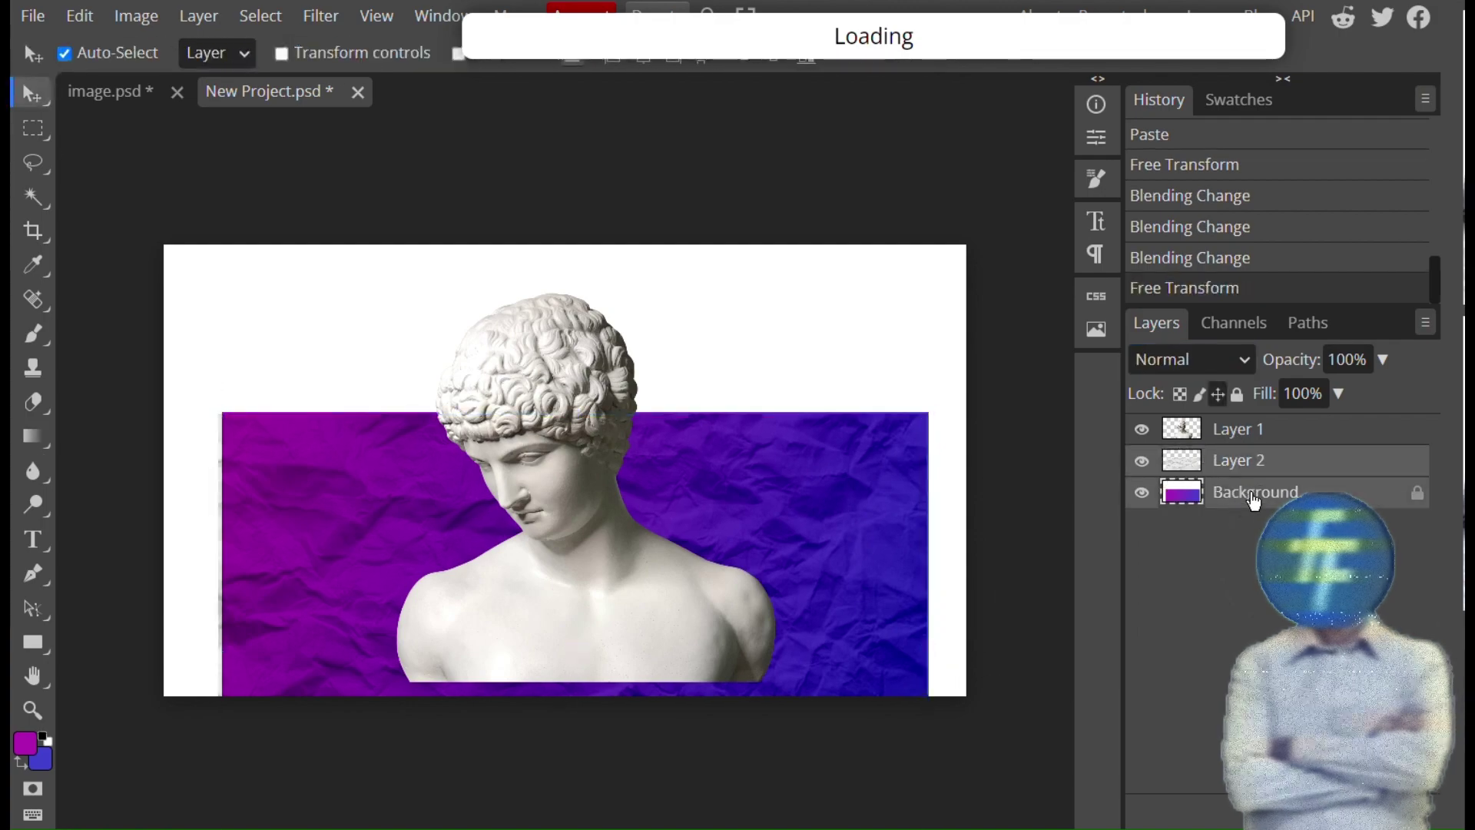
{"action": "key", "text": "ctrl+g"}
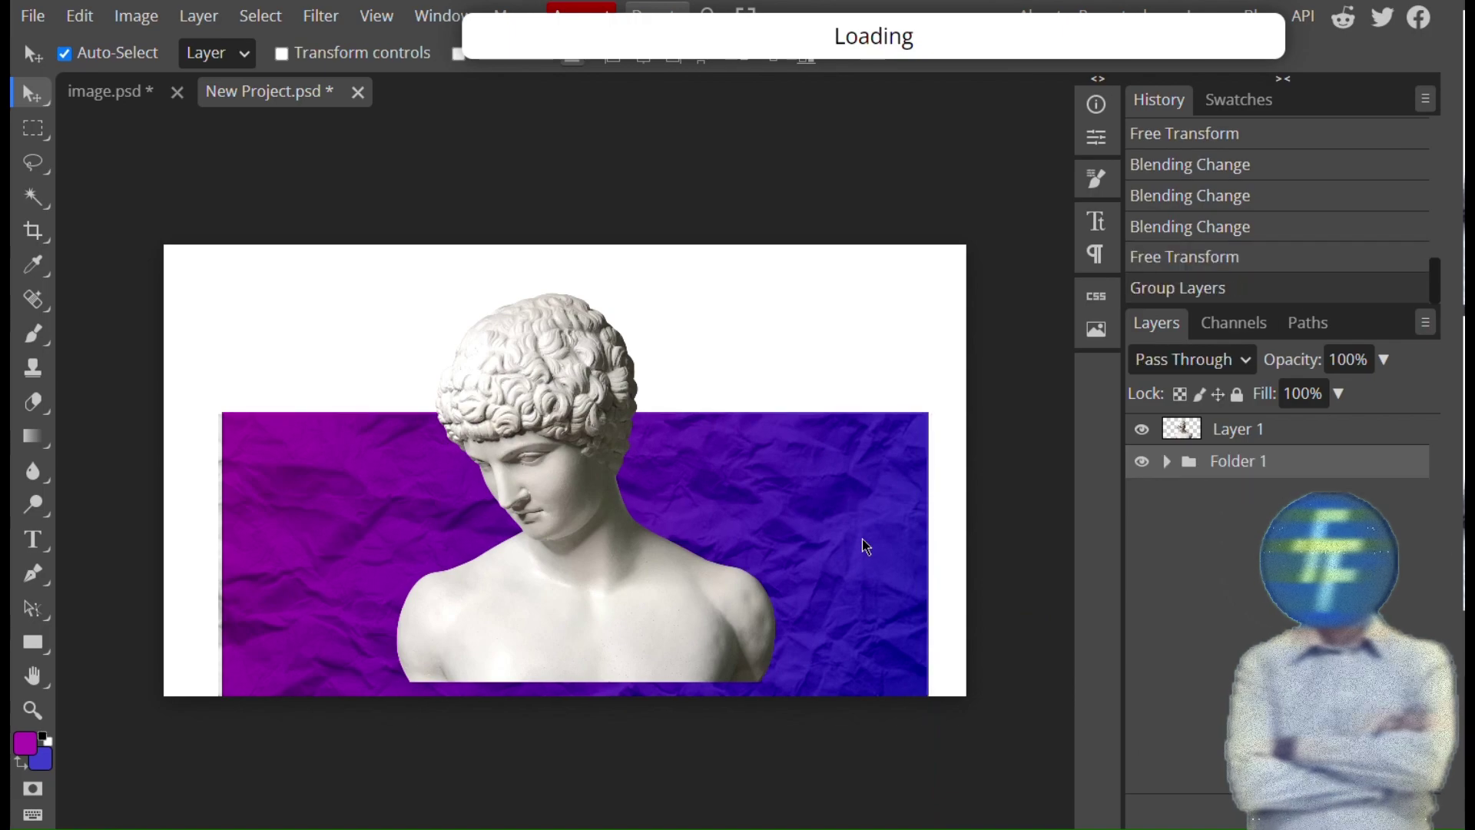
- Try to move the grouped background artwork and undo the move
{"action": "left_click_drag", "start_coordinate": [862, 539], "coordinate": [800, 528]}
{"action": "key", "text": "ctrl+z"}
{"action": "left_click", "coordinate": [1238, 461]}
{"action": "key", "text": "ctrl+z"}
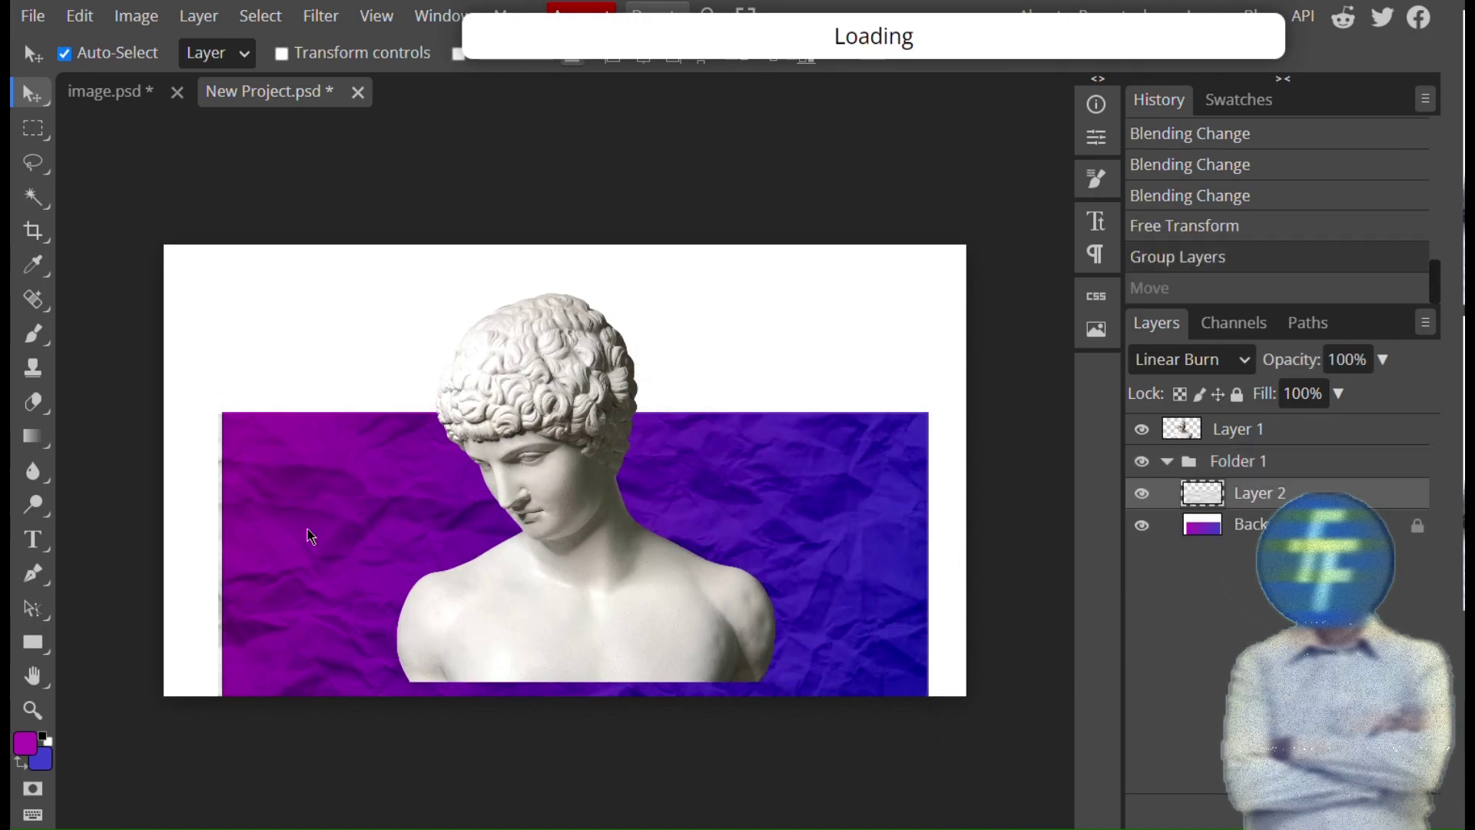
- Refit the paper texture's left edge to the gradient rectangle
{"action": "key", "text": "ctrl+alt+t"}
{"action": "left_click_drag", "start_coordinate": [222, 655], "coordinate": [226, 652]}
{"action": "left_click_drag", "start_coordinate": [577, 421], "coordinate": [588, 427]}
- Move the statue down to the canvas's lower edge and scale it to 113.23%
{"action": "left_click", "coordinate": [1275, 467]}
{"action": "left_click", "coordinate": [1277, 434]}
{"action": "key", "text": "ctrl+alt+t"}
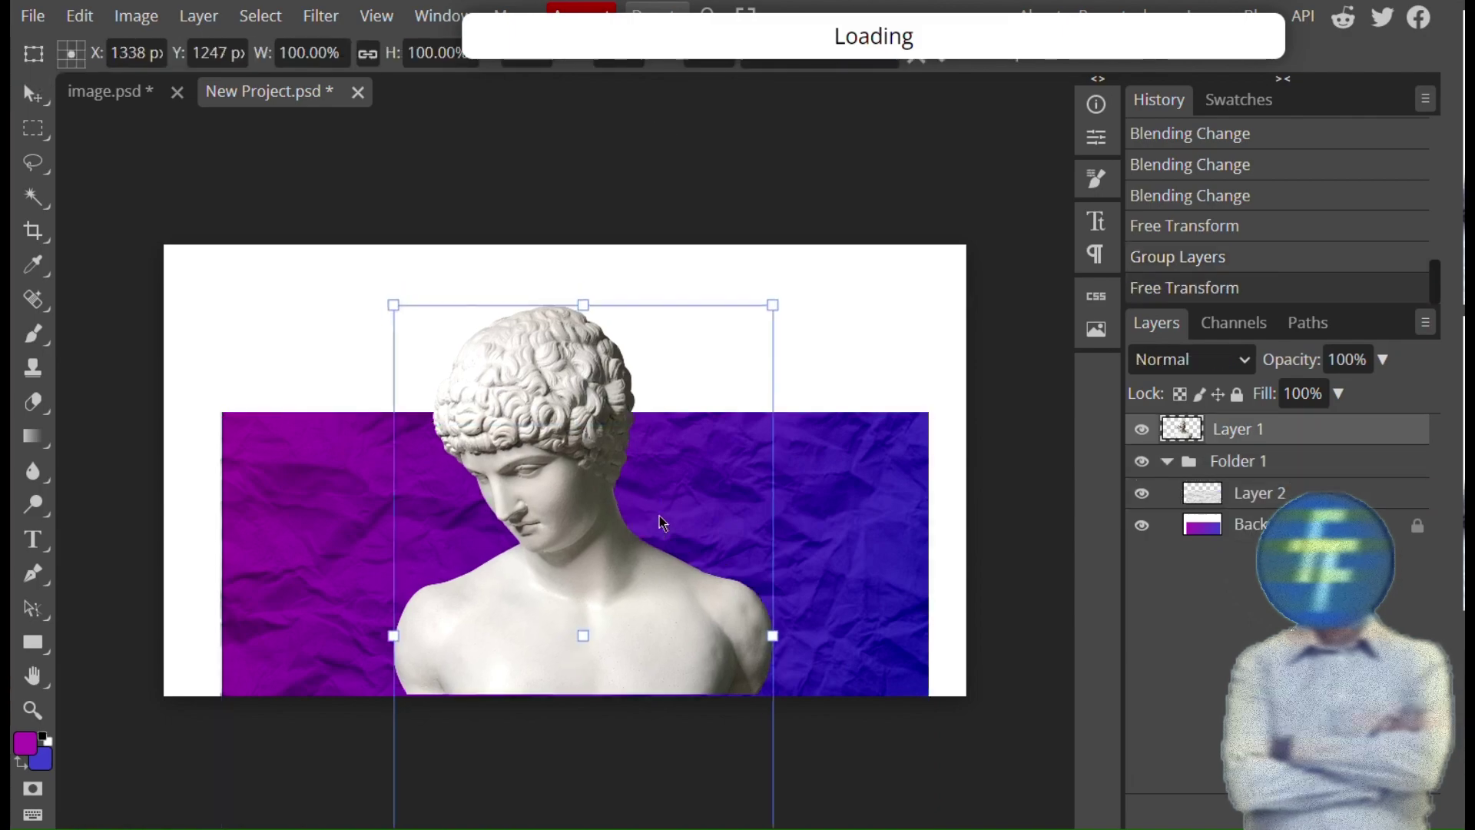
{"action": "left_click_drag", "start_coordinate": [773, 304], "coordinate": [817, 274]}
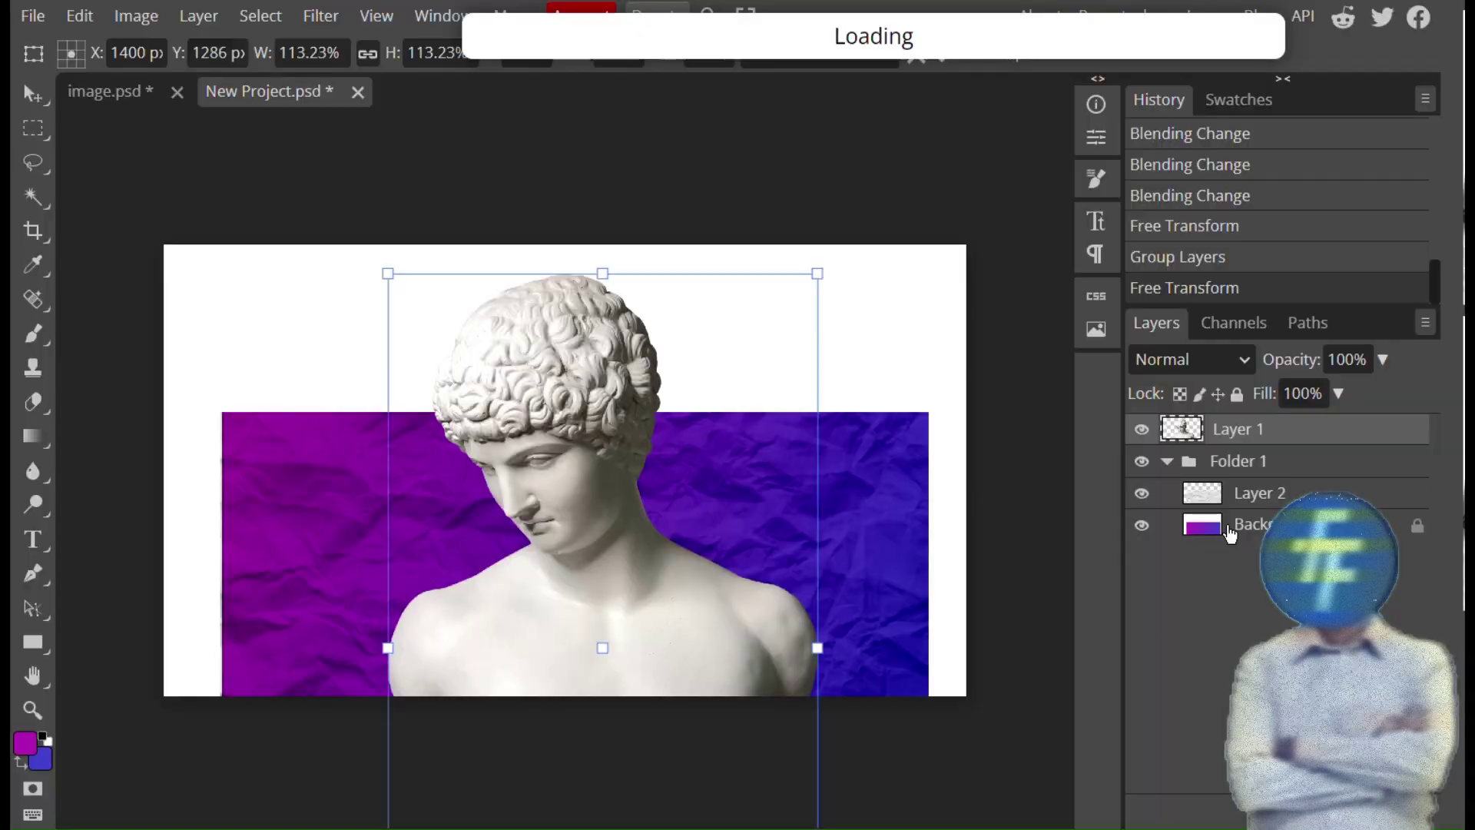
- Fill the white area around the gradient on the Background layer with black using the Paint Bucket tool
{"action": "left_click", "coordinate": [1230, 533]}
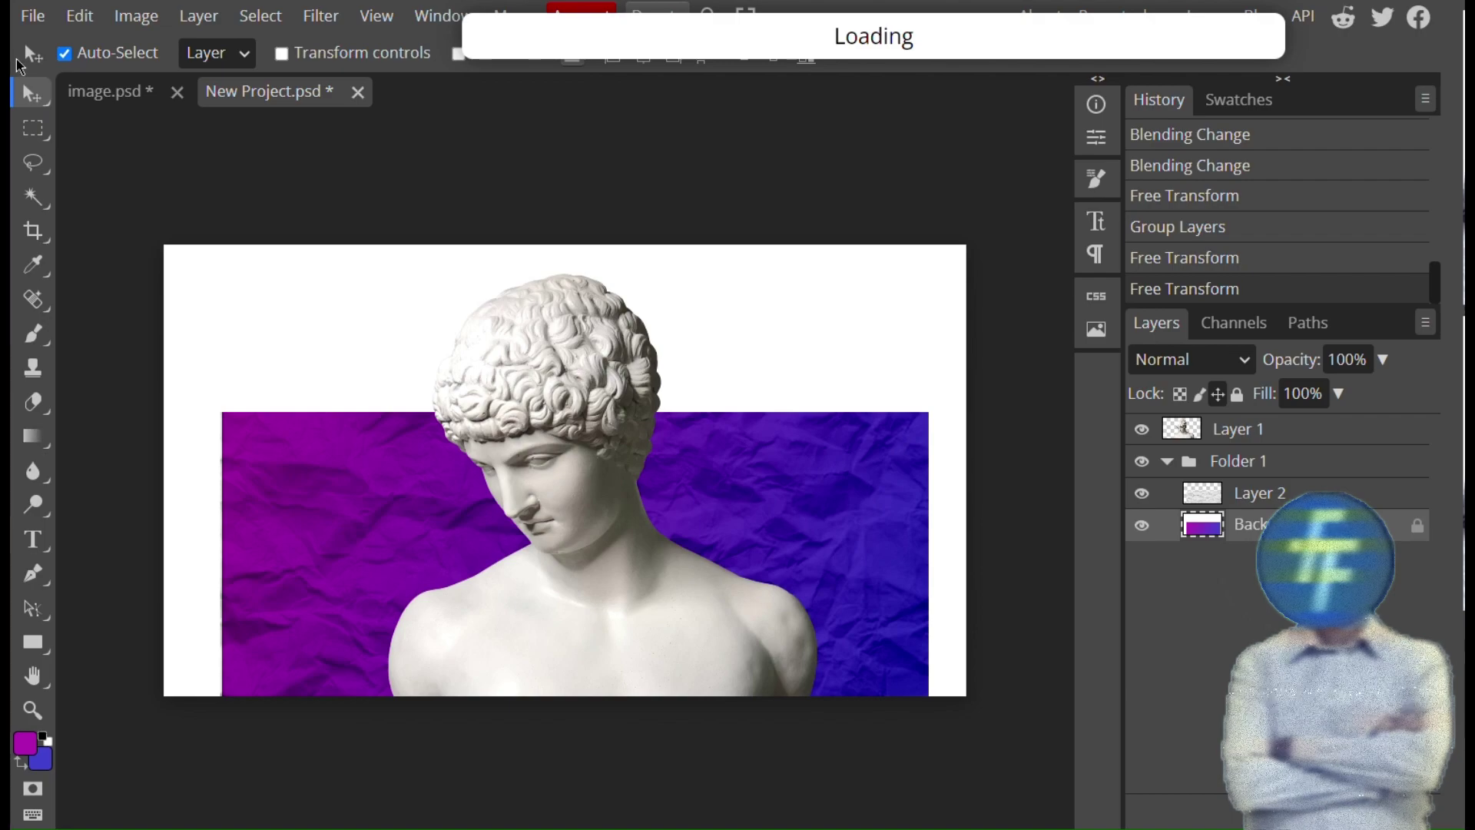
{"action": "left_click", "coordinate": [33, 436]}
{"action": "right_click", "coordinate": [33, 437]}
{"action": "left_click", "coordinate": [177, 471]}
{"action": "left_click", "coordinate": [24, 743]}
{"action": "left_click", "coordinate": [714, 583]}
{"action": "left_click", "coordinate": [688, 240]}
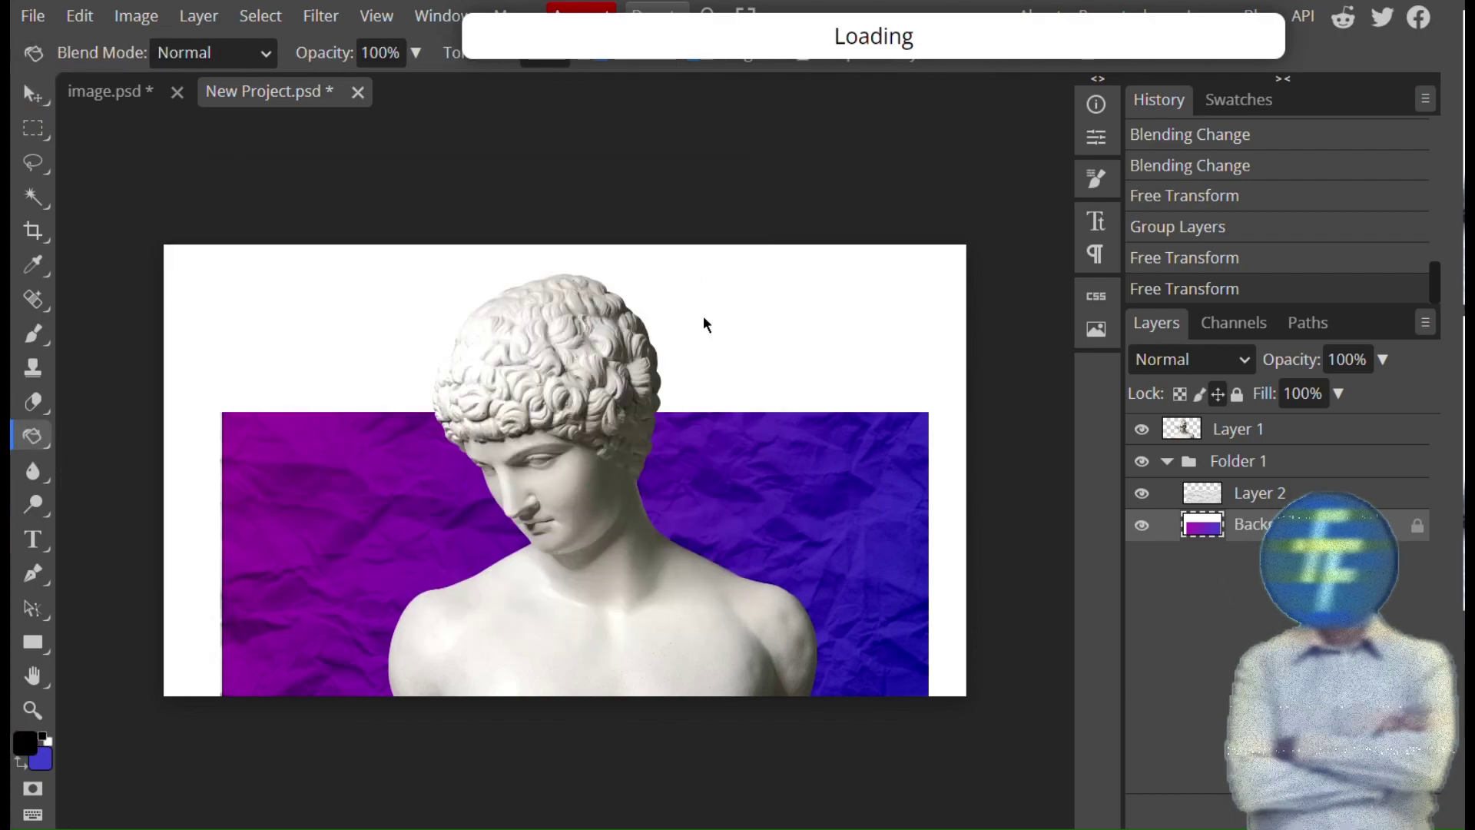
{"action": "left_click", "coordinate": [702, 320]}
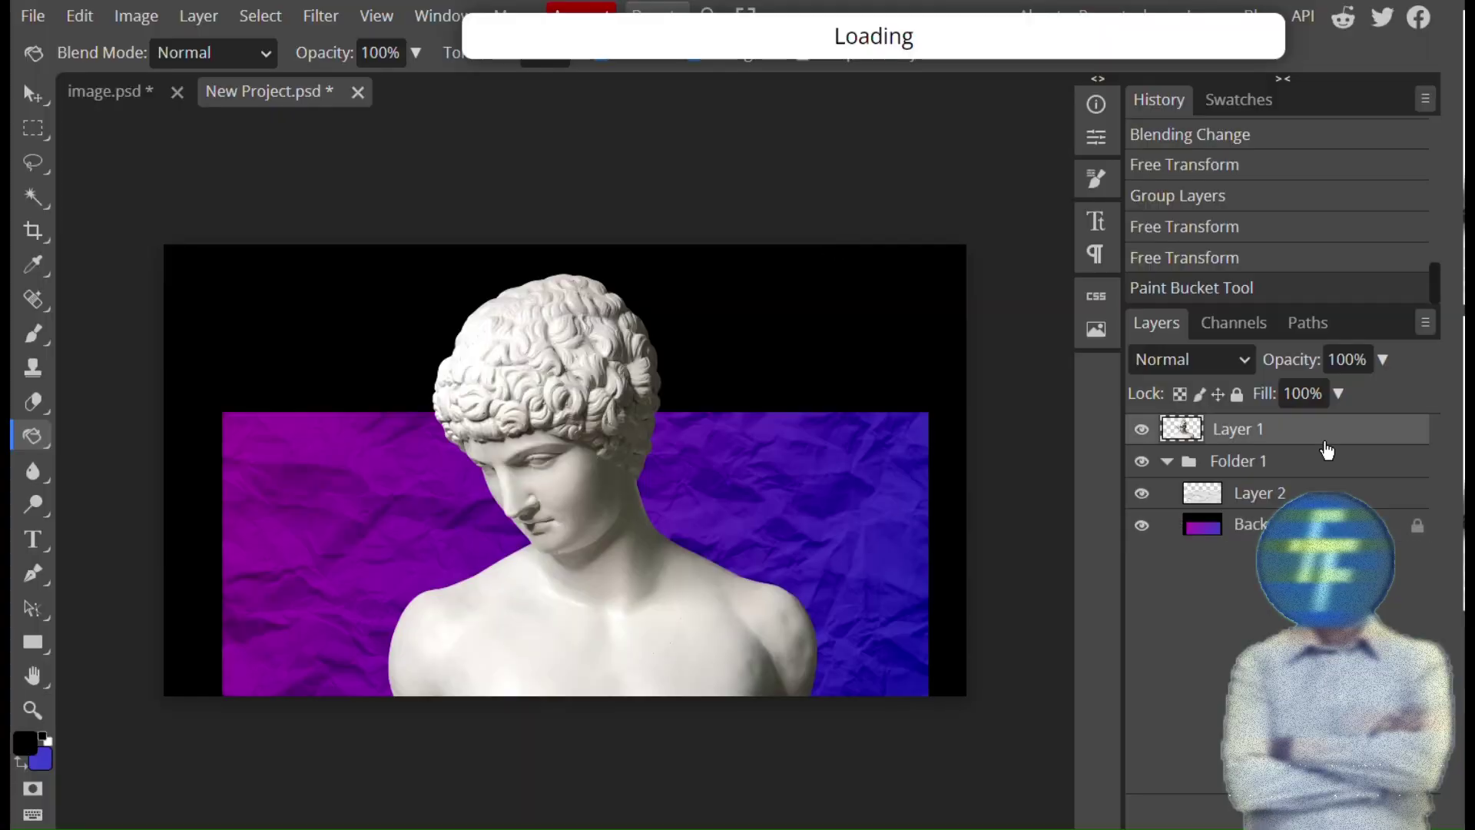
{"action": "right_click", "coordinate": [1183, 428]}
{"action": "left_click", "coordinate": [1143, 196]}
{"action": "left_click", "coordinate": [922, 332]}
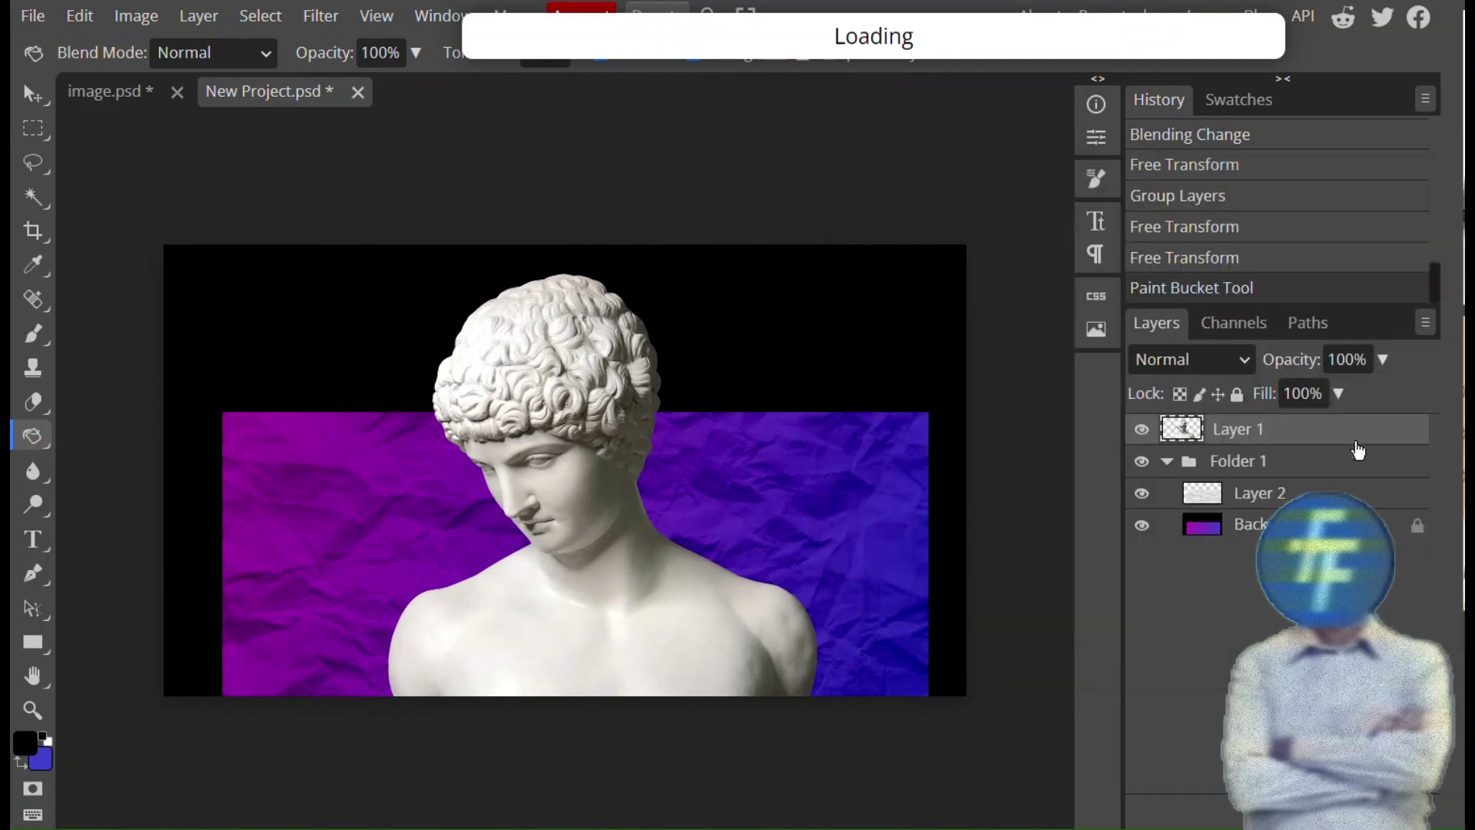
- Try the Average blur on the statue layer and undo it
{"action": "left_click", "coordinate": [320, 15]}
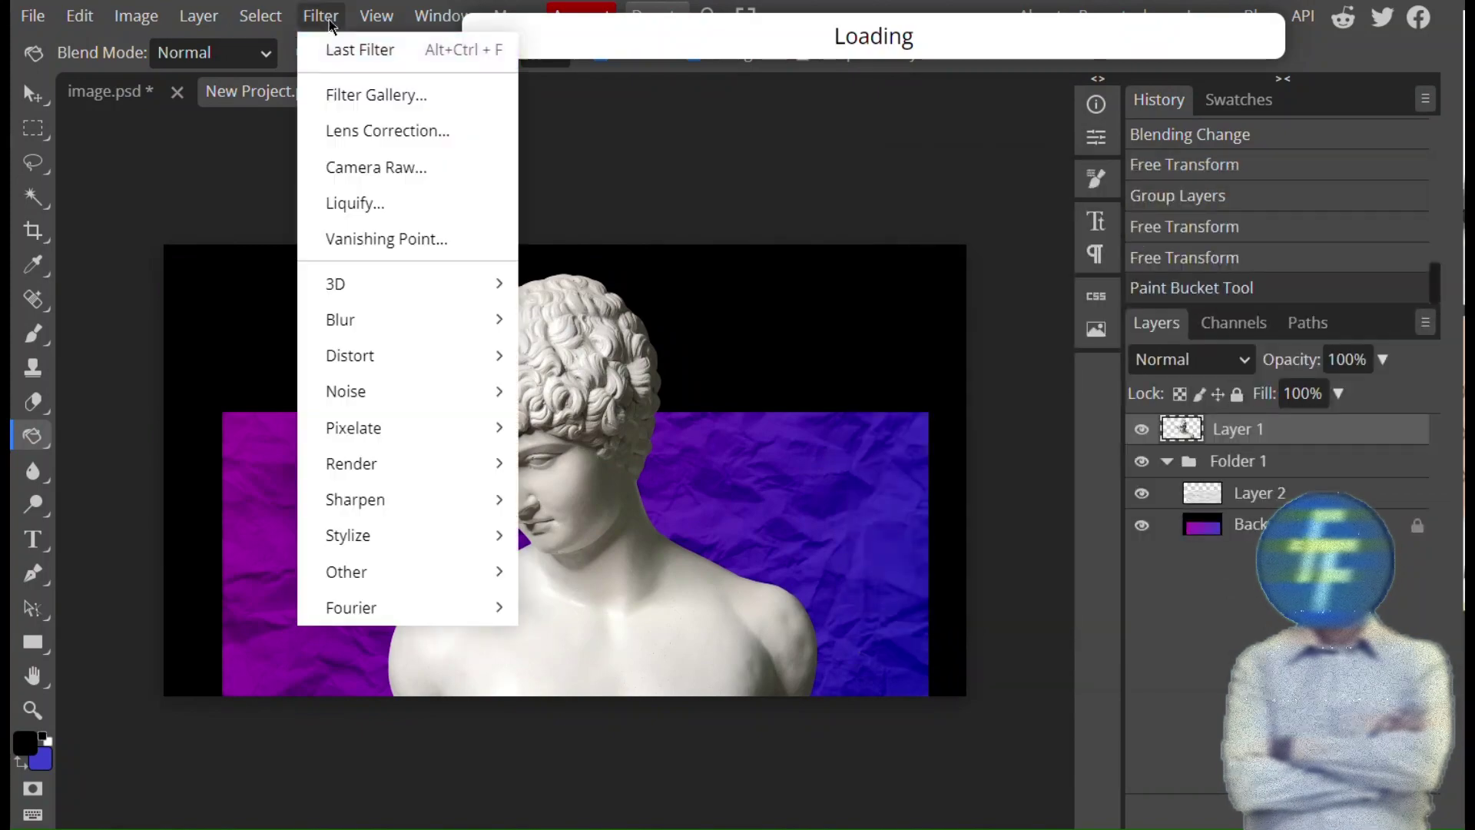
{"action": "mouse_move", "coordinate": [346, 326]}
{"action": "mouse_move", "coordinate": [441, 367]}
{"action": "mouse_move", "coordinate": [468, 319]}
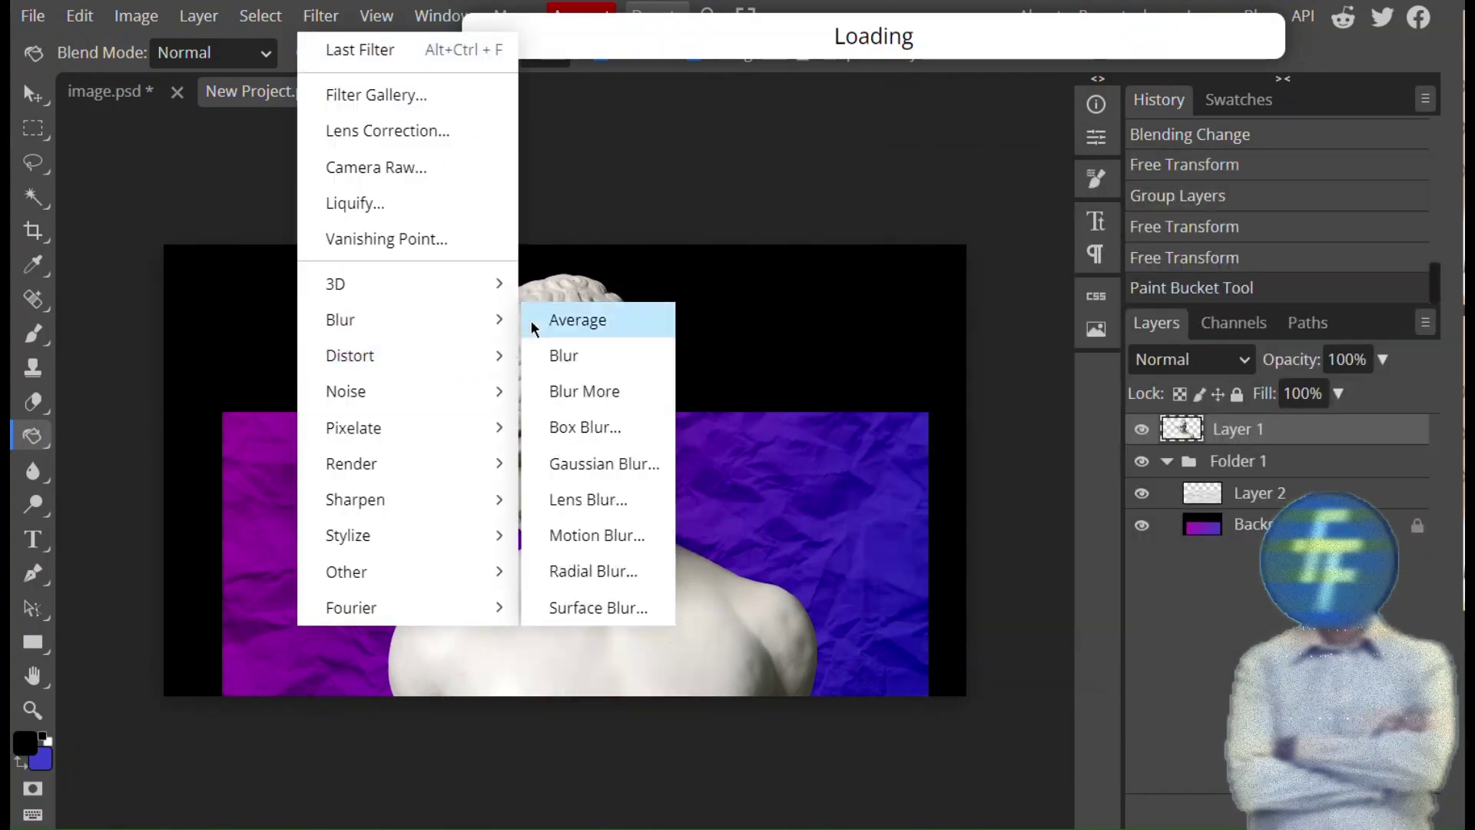
{"action": "left_click", "coordinate": [576, 319]}
{"action": "key", "text": "ctrl+z"}
- Open the Color Halftone filter for the statue layer and move its dialog clear of the statue
{"action": "left_click", "coordinate": [320, 16]}
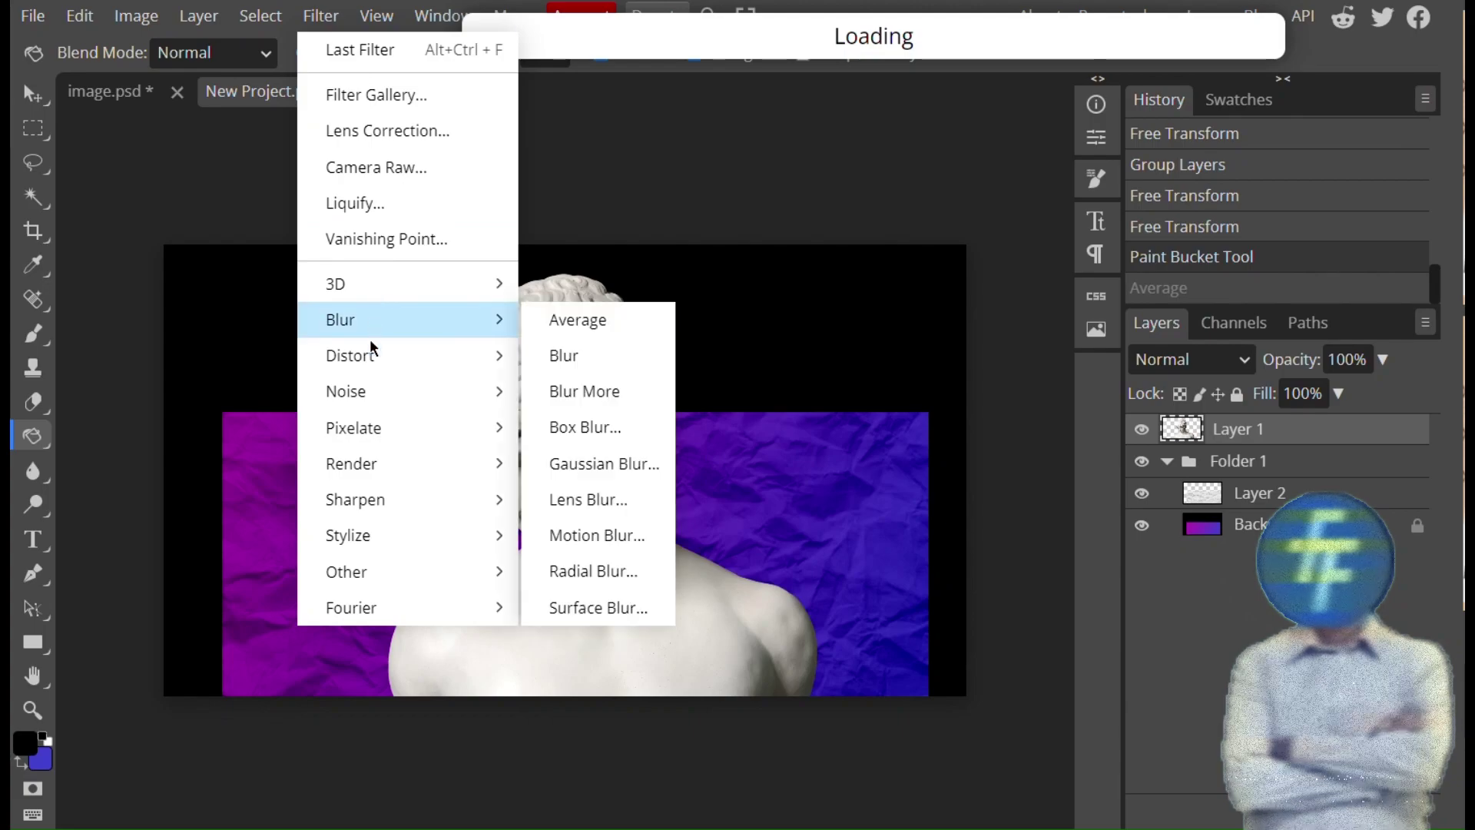
{"action": "mouse_move", "coordinate": [385, 427]}
{"action": "left_click", "coordinate": [569, 428]}
{"action": "left_click_drag", "start_coordinate": [1030, 219], "coordinate": [1193, 155]}
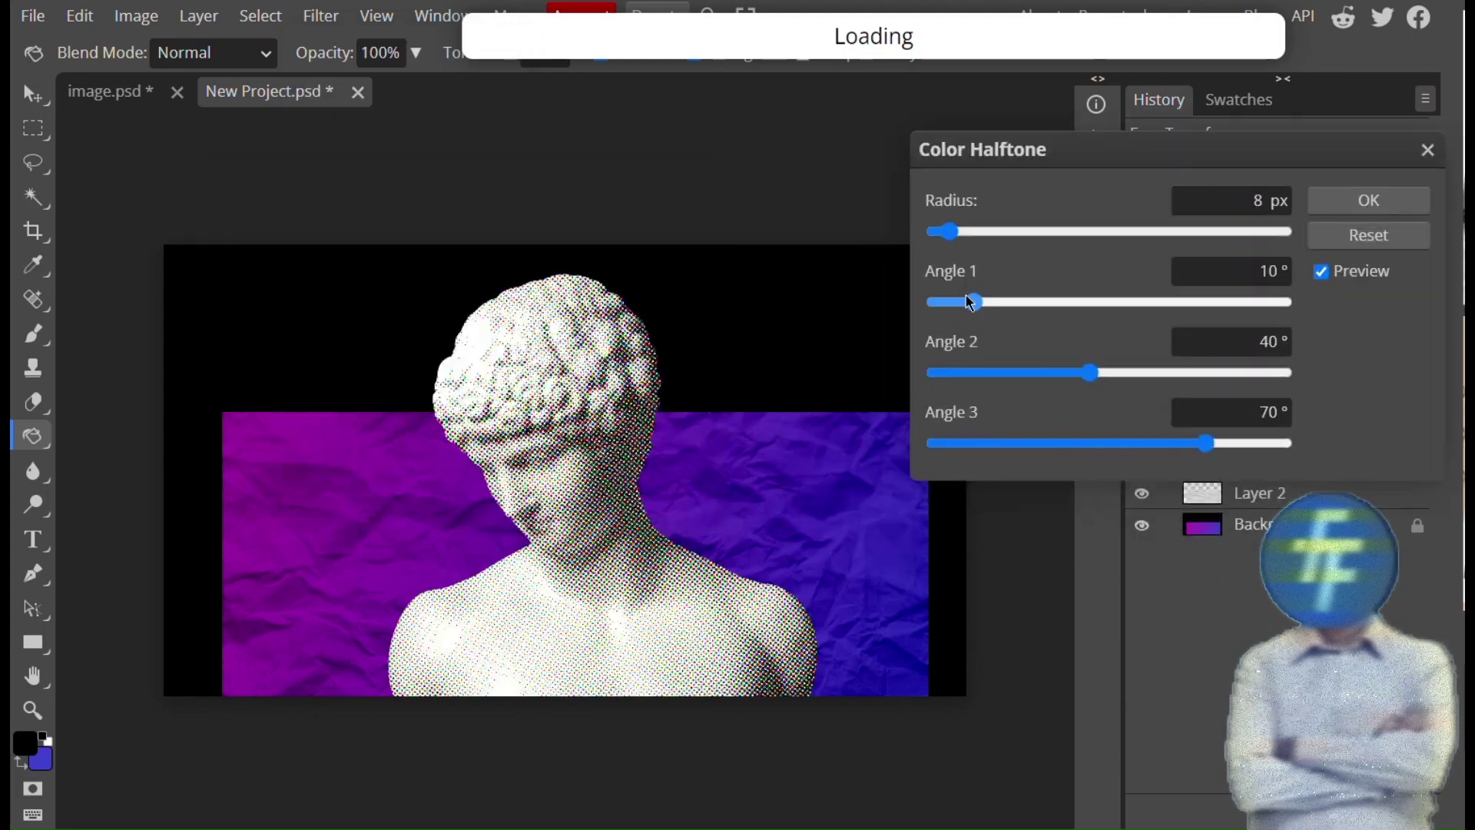
- Try lower halftone angles, with Angle 1 at 0° and Angle 2 at 3°, and reset the filter settings
{"action": "left_click_drag", "start_coordinate": [975, 302], "coordinate": [935, 302]}
{"action": "left_click_drag", "start_coordinate": [1090, 373], "coordinate": [941, 373]}
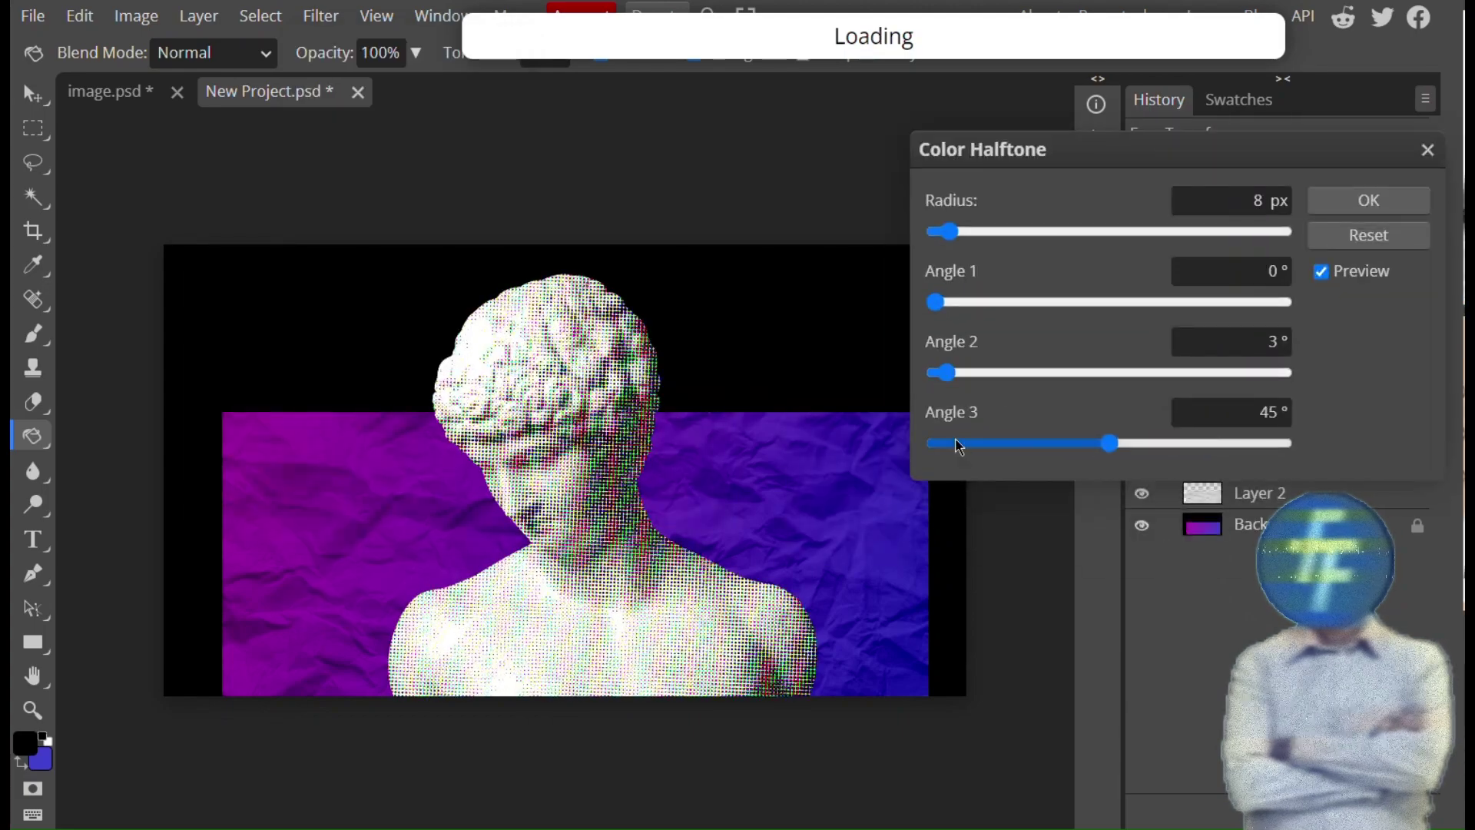
{"action": "left_click", "coordinate": [1347, 246]}
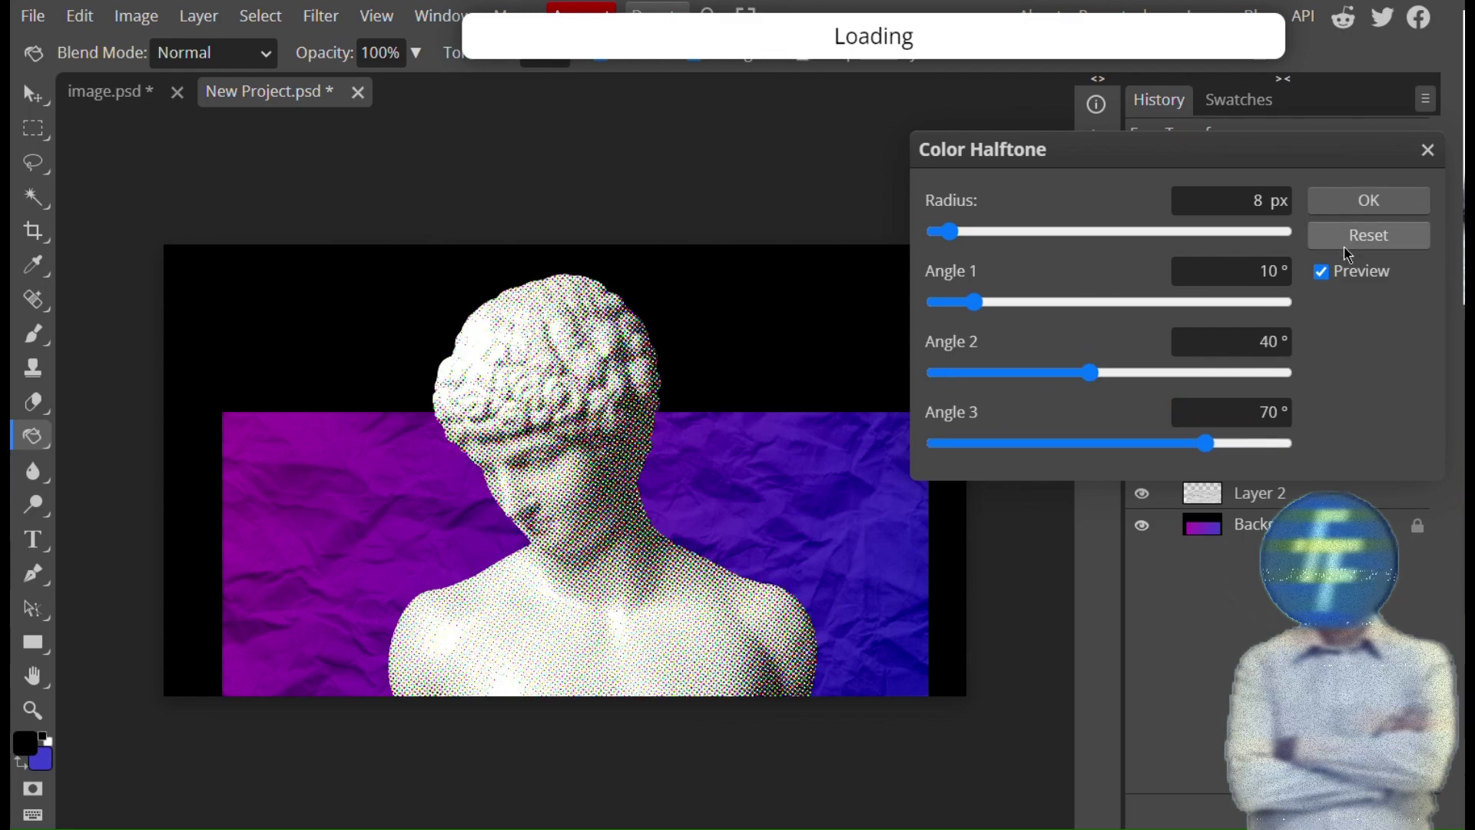
- Test a larger halftone radius, then apply the filter with a small radius and angles of 10°, 40° and 70°
{"action": "left_click", "coordinate": [986, 232]}
{"action": "left_click_drag", "start_coordinate": [994, 238], "coordinate": [1109, 232]}
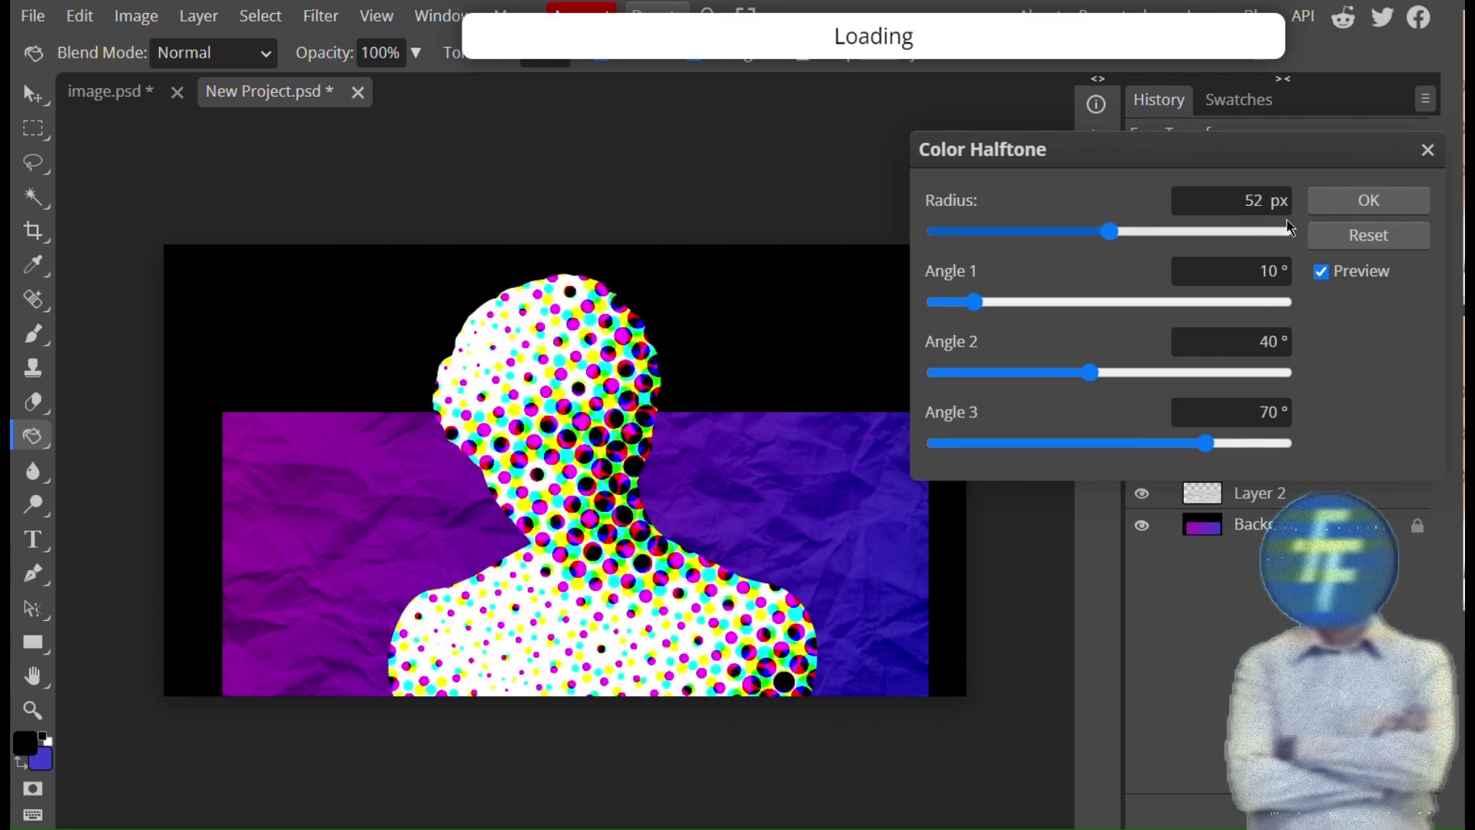
{"action": "left_click_drag", "start_coordinate": [1270, 203], "coordinate": [1161, 144]}
{"action": "type", "text": "1"}
{"action": "left_click", "coordinate": [1364, 201]}
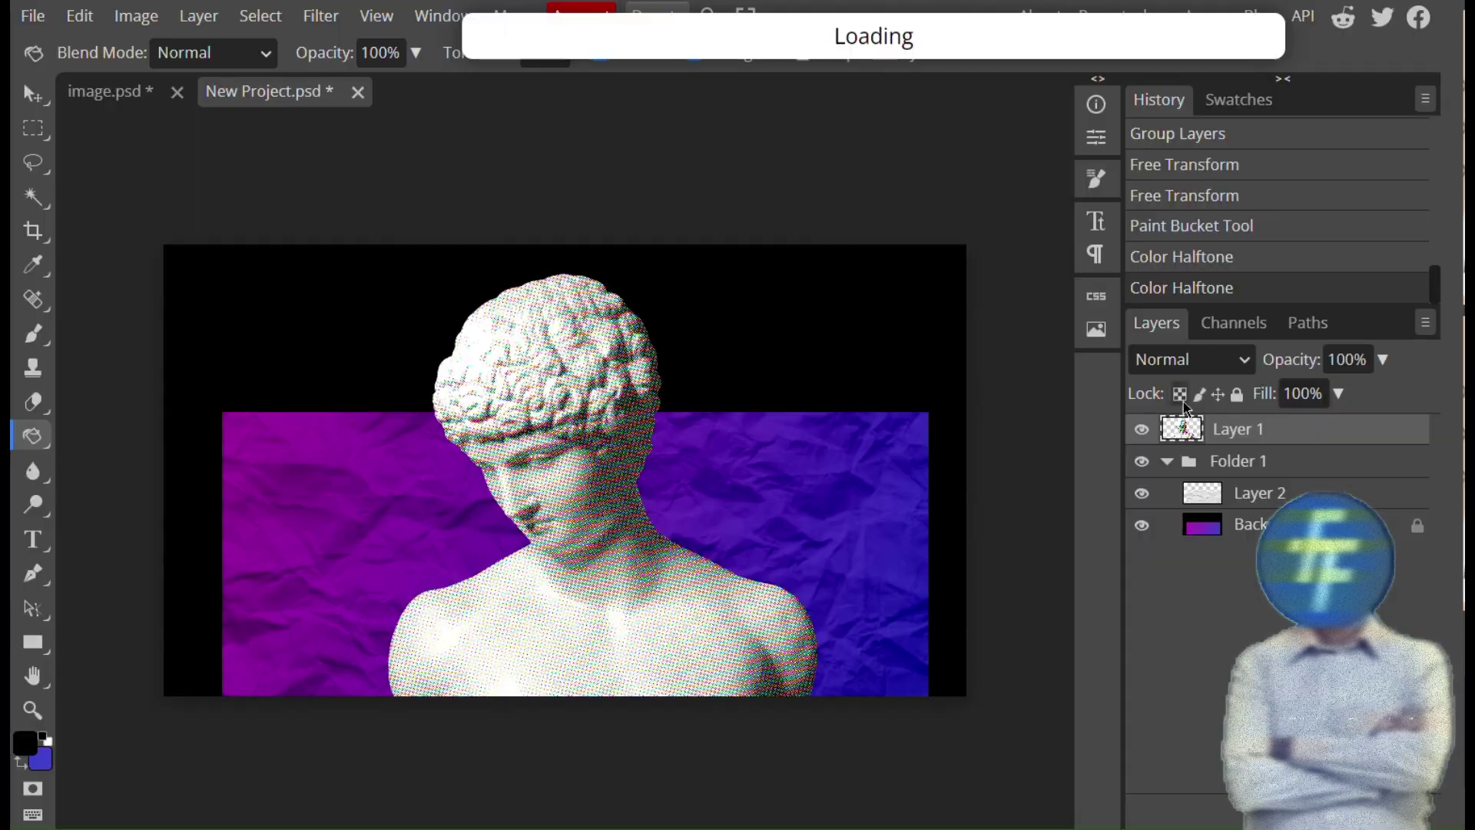
- Apply Auto Color to the statue layer
{"action": "left_click", "coordinate": [320, 16]}
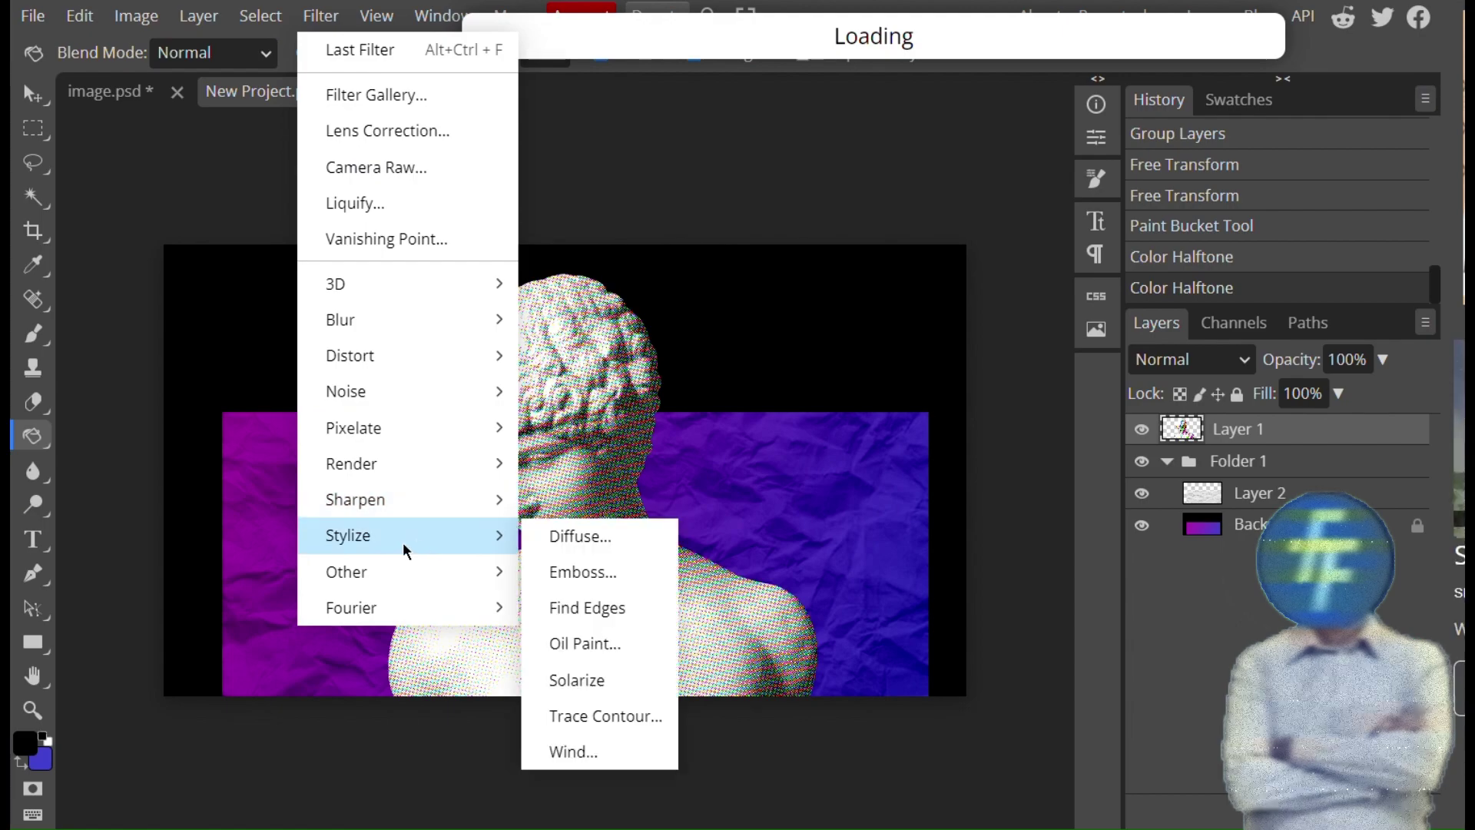
{"action": "mouse_move", "coordinate": [432, 611]}
{"action": "left_click", "coordinate": [136, 15]}
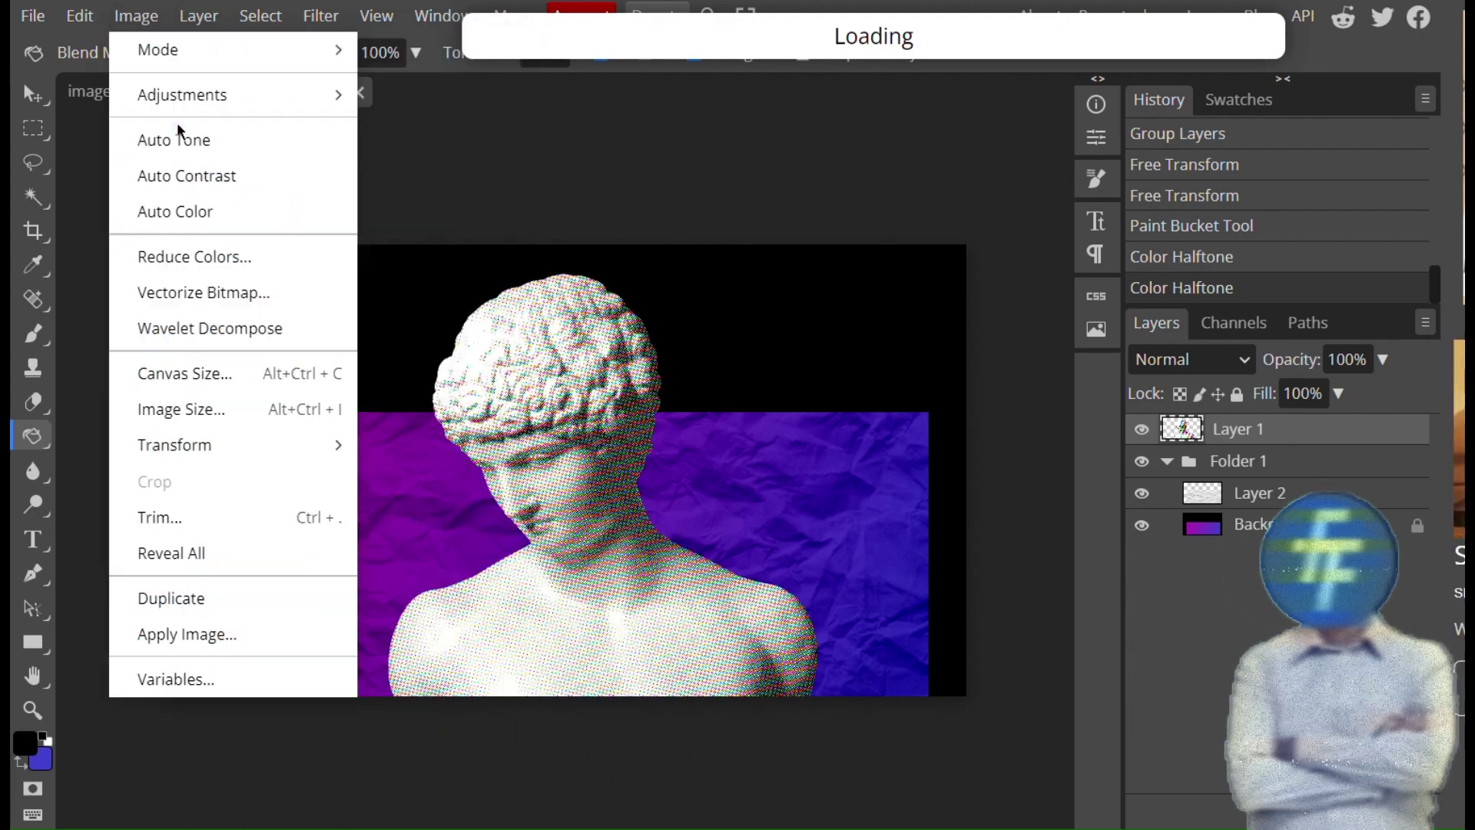
{"action": "left_click", "coordinate": [175, 212]}
- Apply Color Balance to the statue's shadows with Cyan - Red at 99 and Magenta - Green shifted toward magenta
{"action": "left_click", "coordinate": [136, 16]}
{"action": "mouse_move", "coordinate": [162, 98]}
{"action": "left_click", "coordinate": [415, 313]}
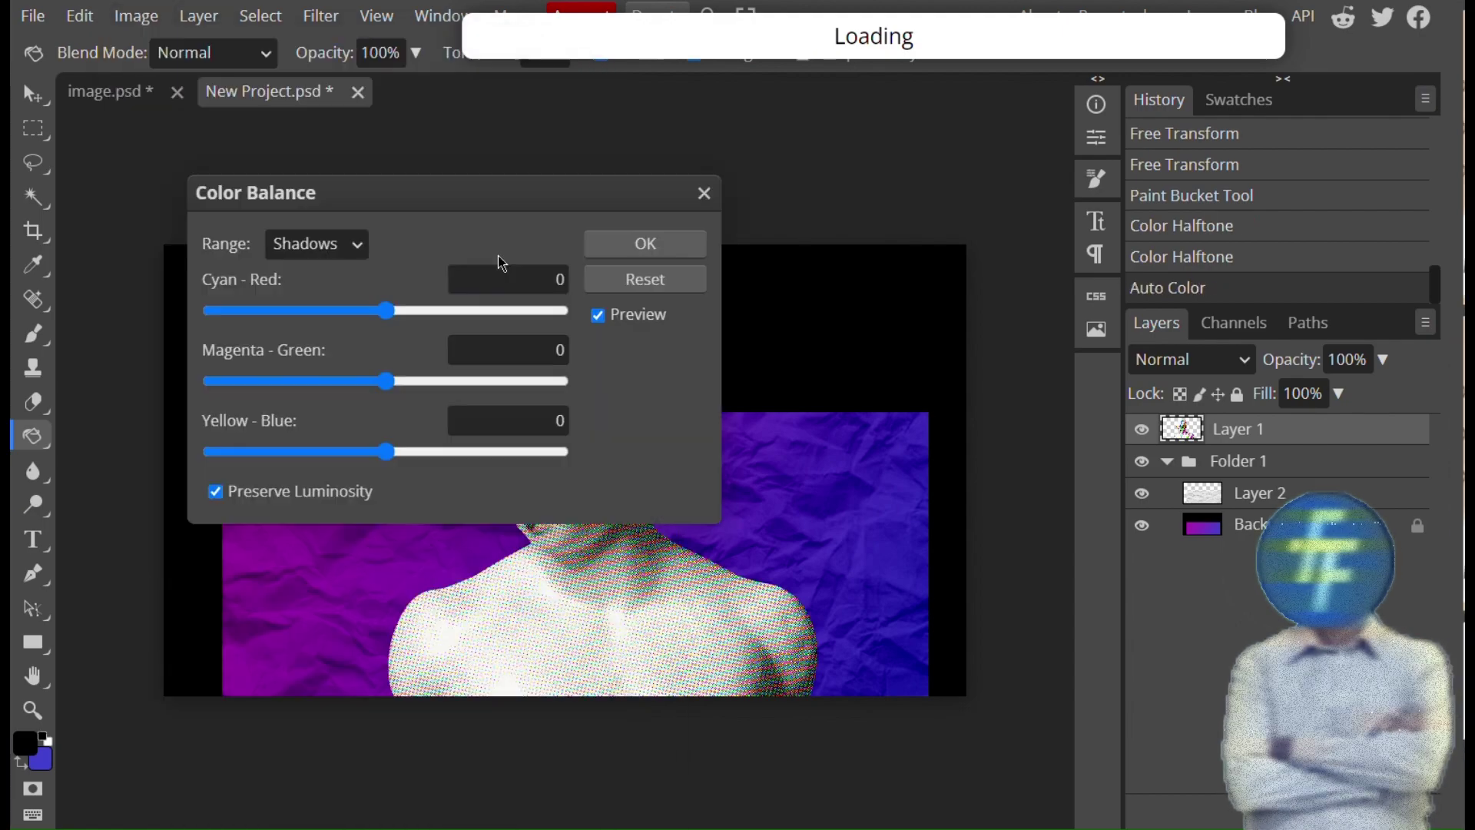
{"action": "left_click_drag", "start_coordinate": [500, 195], "coordinate": [1171, 128]}
{"action": "left_click_drag", "start_coordinate": [1066, 247], "coordinate": [1233, 246]}
{"action": "left_click_drag", "start_coordinate": [1061, 318], "coordinate": [972, 323]}
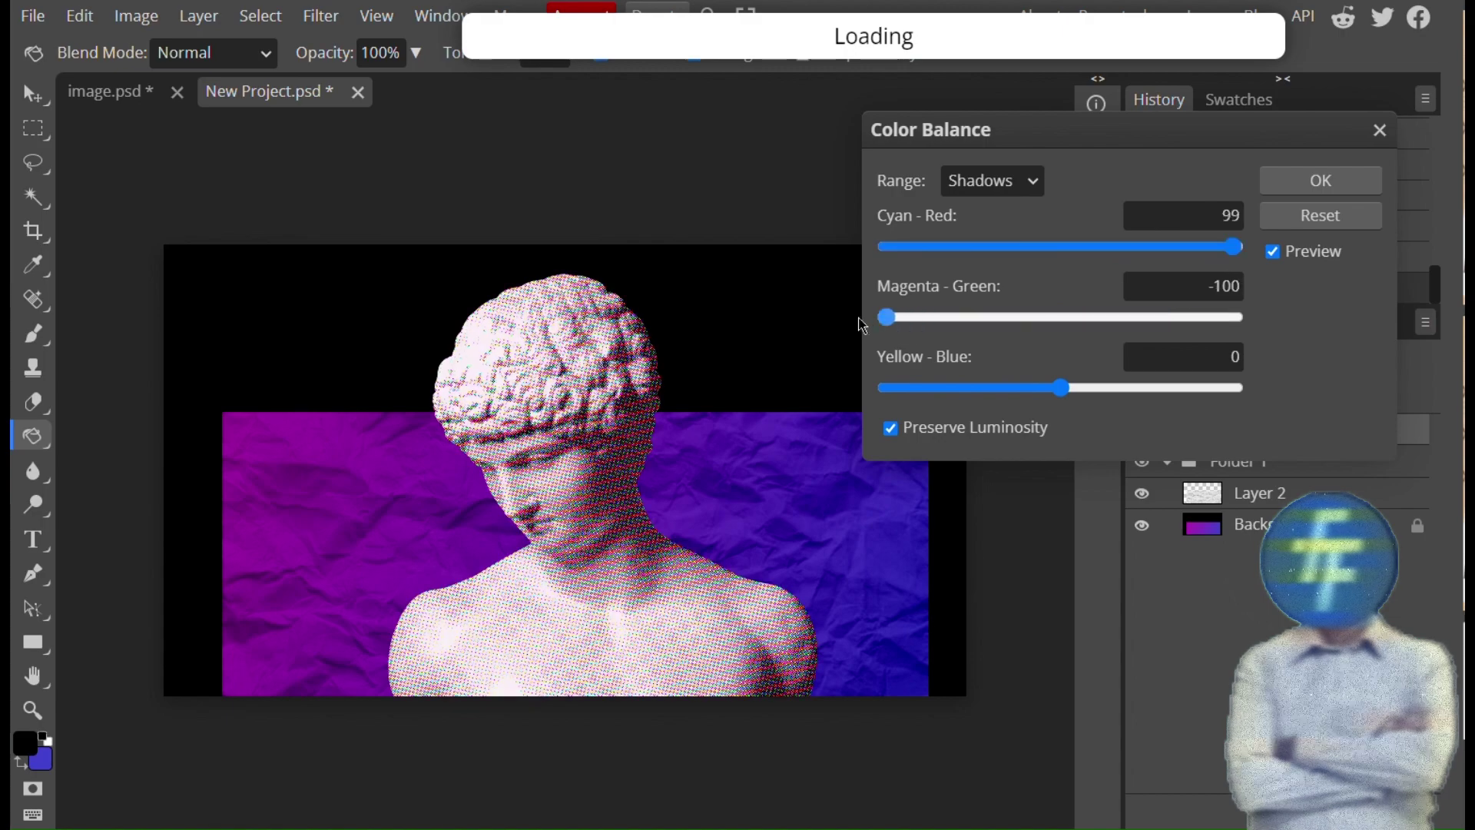
{"action": "left_click", "coordinate": [1320, 180]}
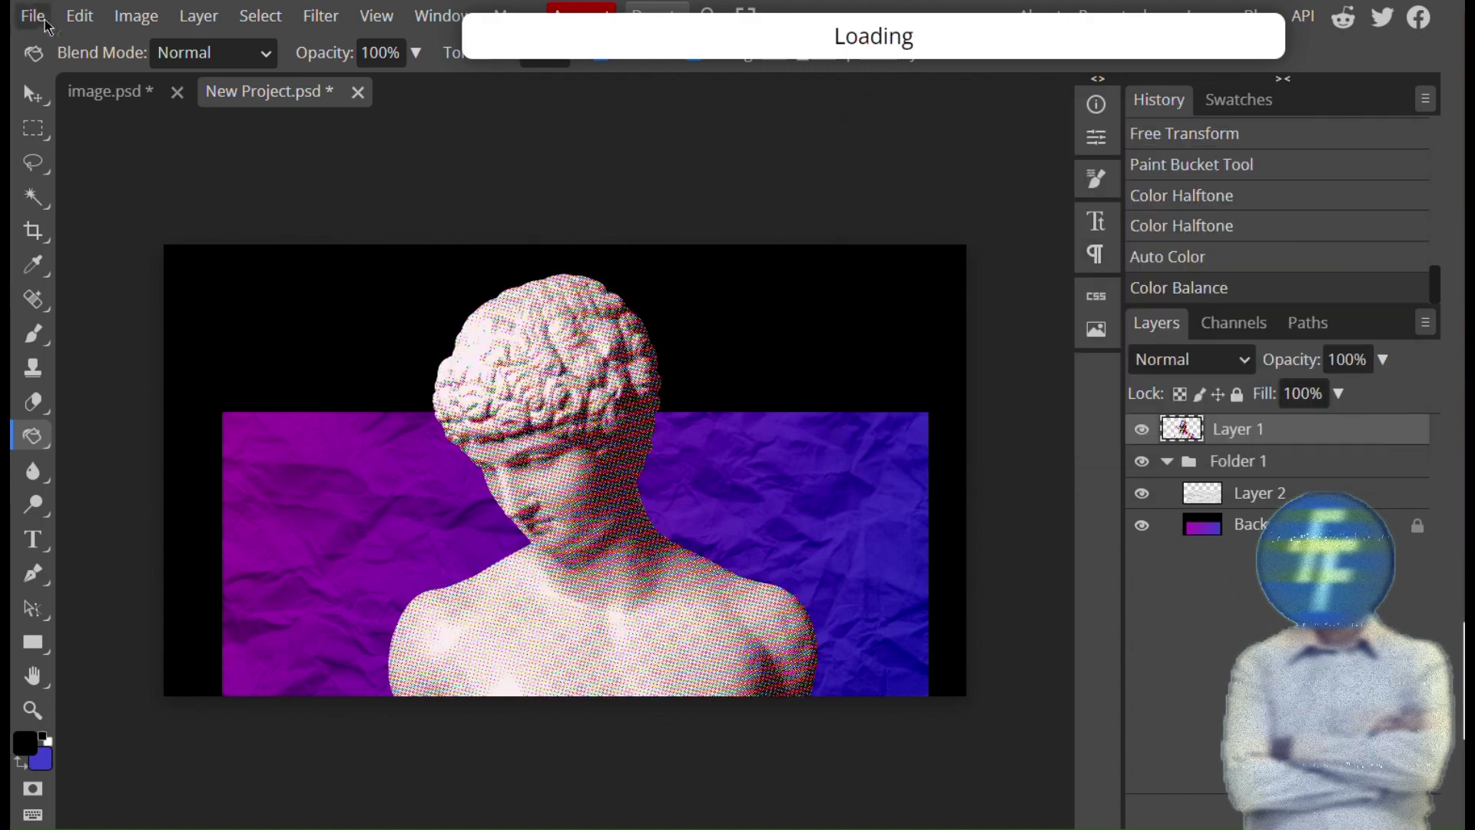
- Set the statue layer's brightness to -50 and contrast to 56
{"action": "left_click", "coordinate": [136, 15]}
{"action": "mouse_move", "coordinate": [131, 103]}
{"action": "left_click", "coordinate": [430, 93]}
{"action": "left_click_drag", "start_coordinate": [681, 156], "coordinate": [925, 133]}
{"action": "left_click_drag", "start_coordinate": [781, 217], "coordinate": [694, 219]}
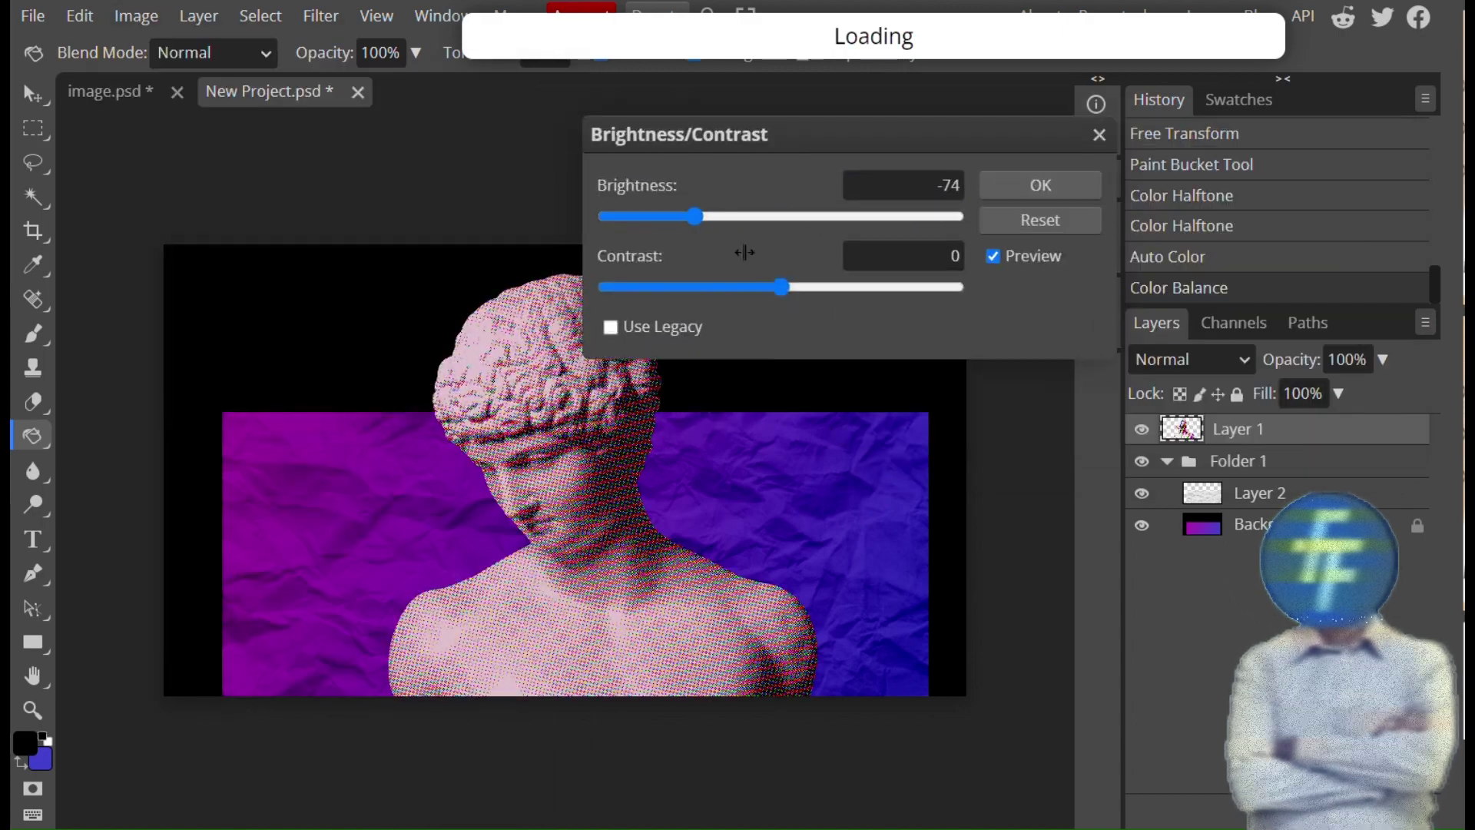
{"action": "left_click_drag", "start_coordinate": [780, 287], "coordinate": [872, 289]}
{"action": "left_click_drag", "start_coordinate": [694, 217], "coordinate": [774, 220]}
{"action": "left_click_drag", "start_coordinate": [873, 288], "coordinate": [689, 302]}
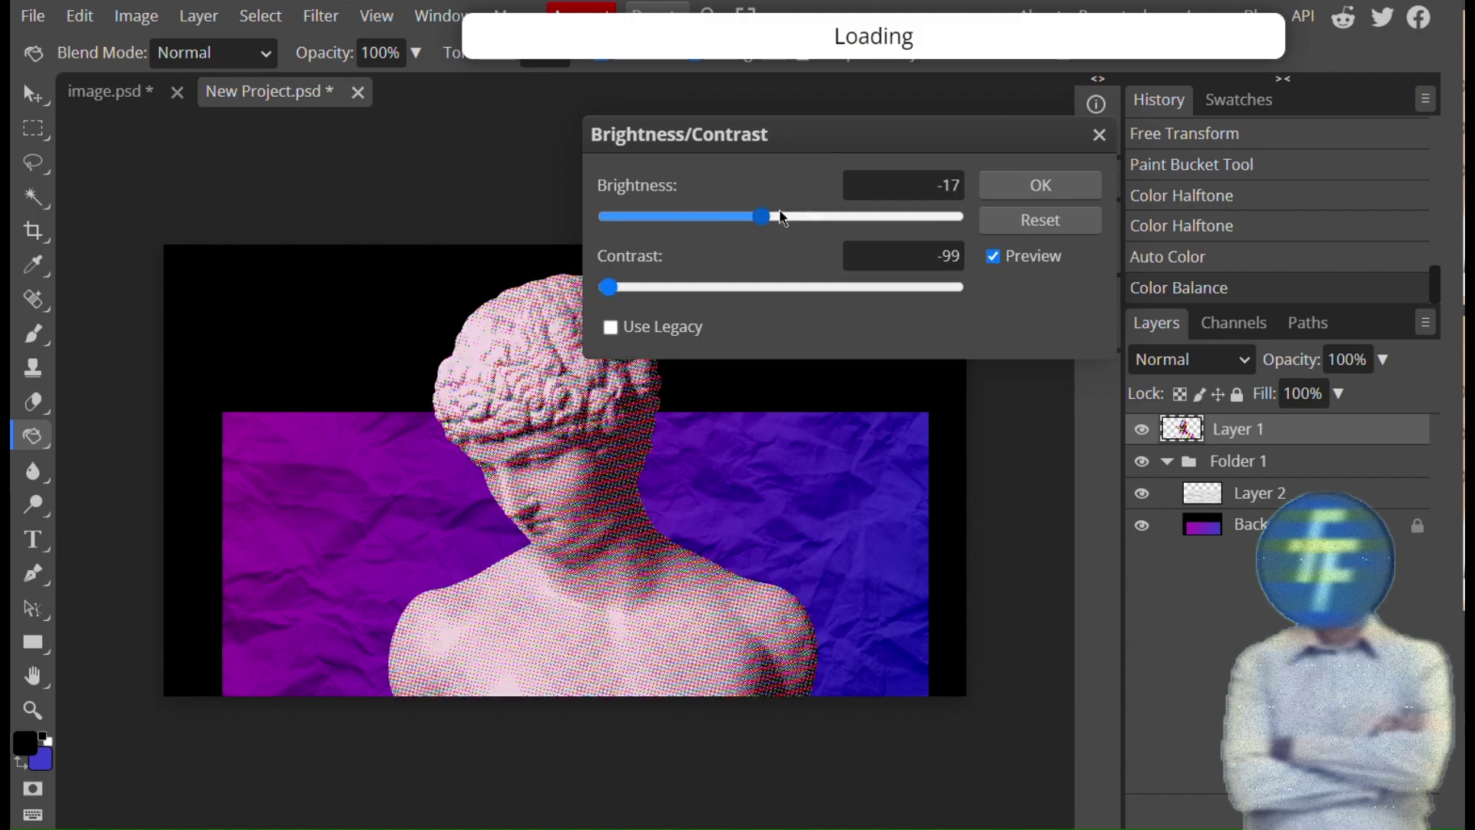
{"action": "mouse_move", "coordinate": [782, 218]}
{"action": "left_mouse_down"}
{"action": "mouse_move", "coordinate": [750, 240]}
{"action": "mouse_move", "coordinate": [778, 231]}
{"action": "left_mouse_up"}
{"action": "left_click_drag", "start_coordinate": [612, 289], "coordinate": [874, 299]}
{"action": "left_click_drag", "start_coordinate": [756, 241], "coordinate": [726, 231]}
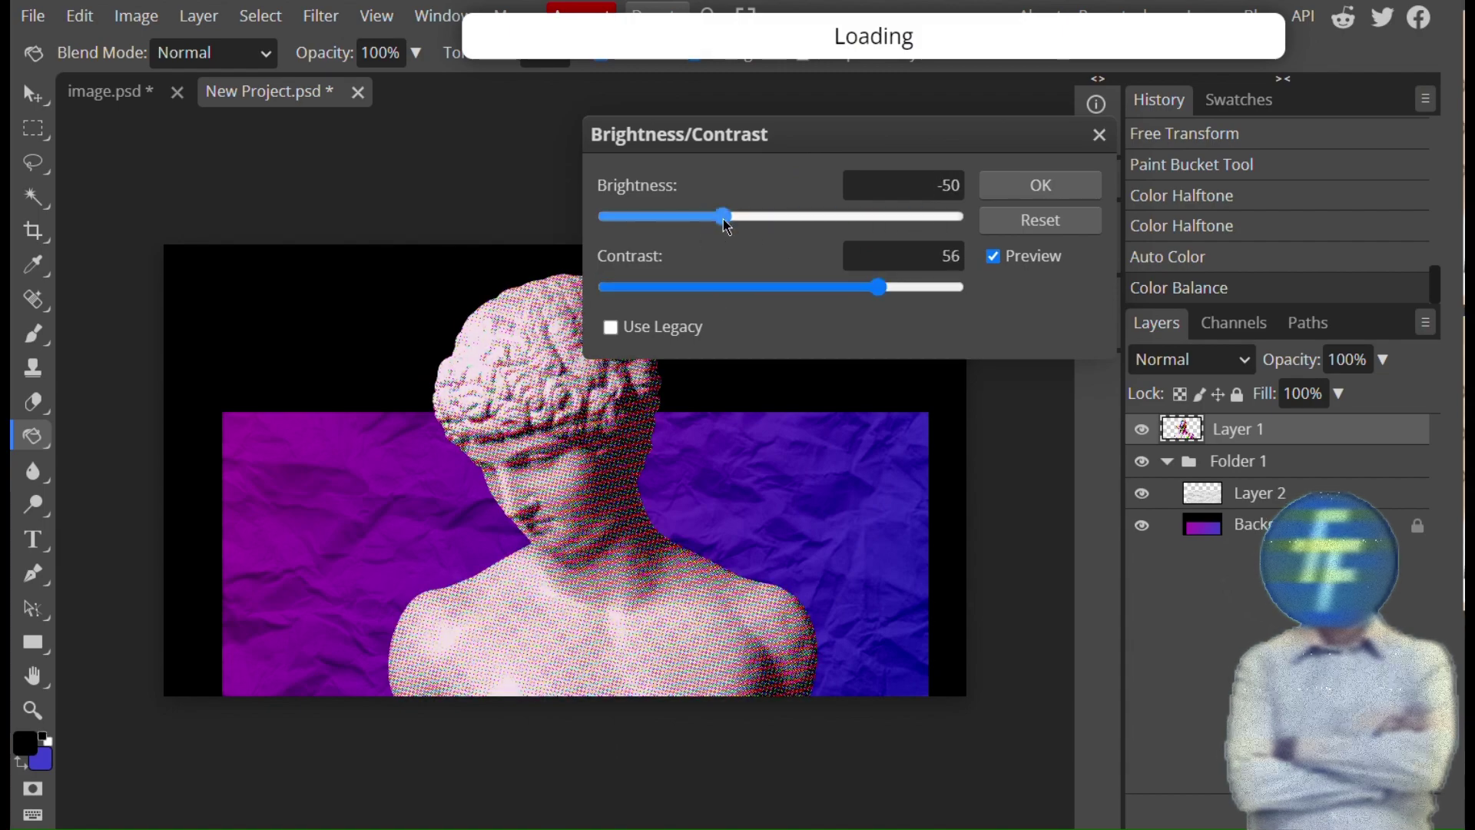
{"action": "left_click", "coordinate": [1040, 185]}
{"action": "left_click", "coordinate": [136, 17]}
{"action": "mouse_move", "coordinate": [231, 94]}
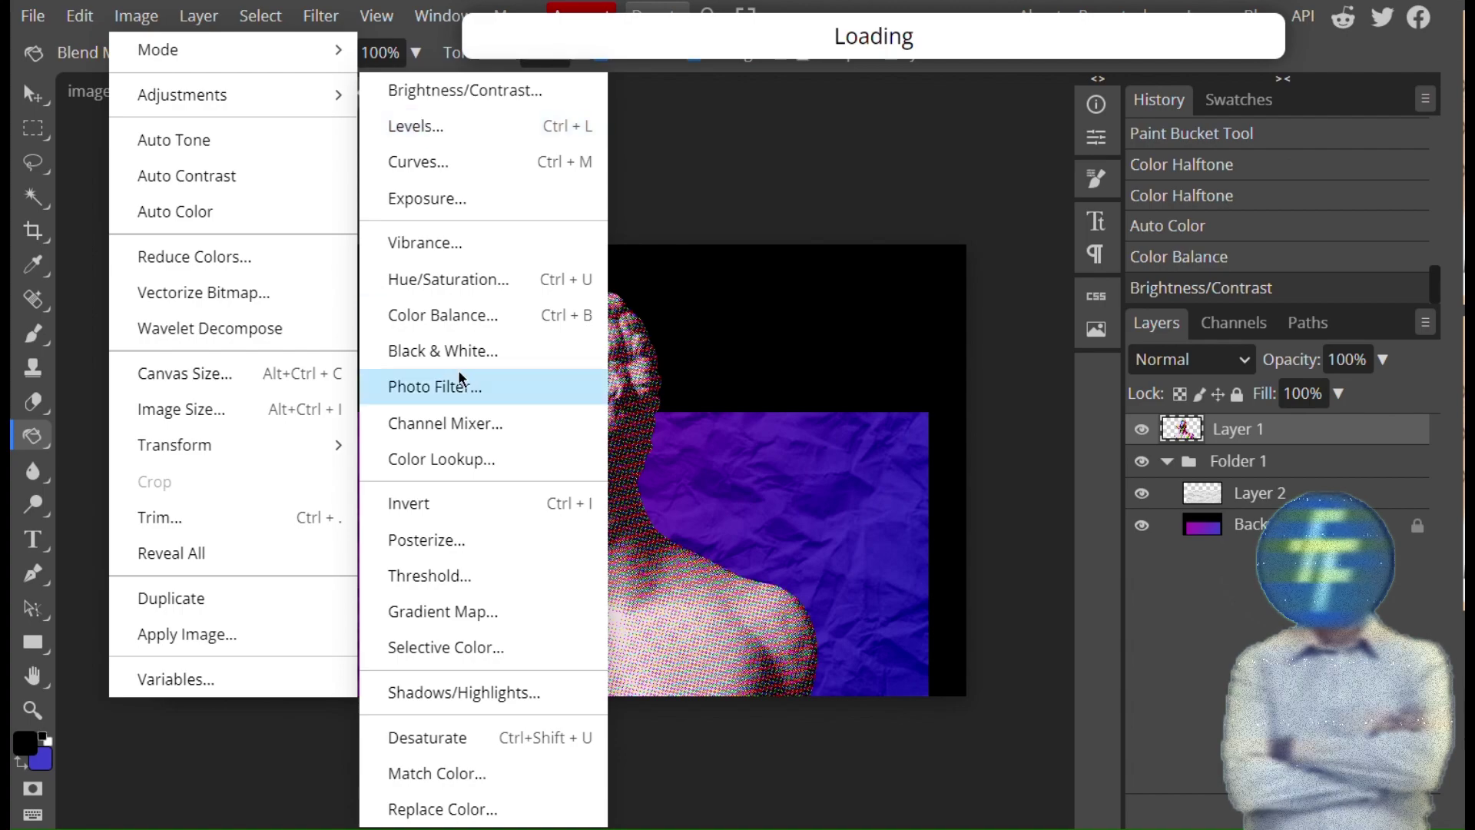
{"action": "left_click", "coordinate": [441, 459]}
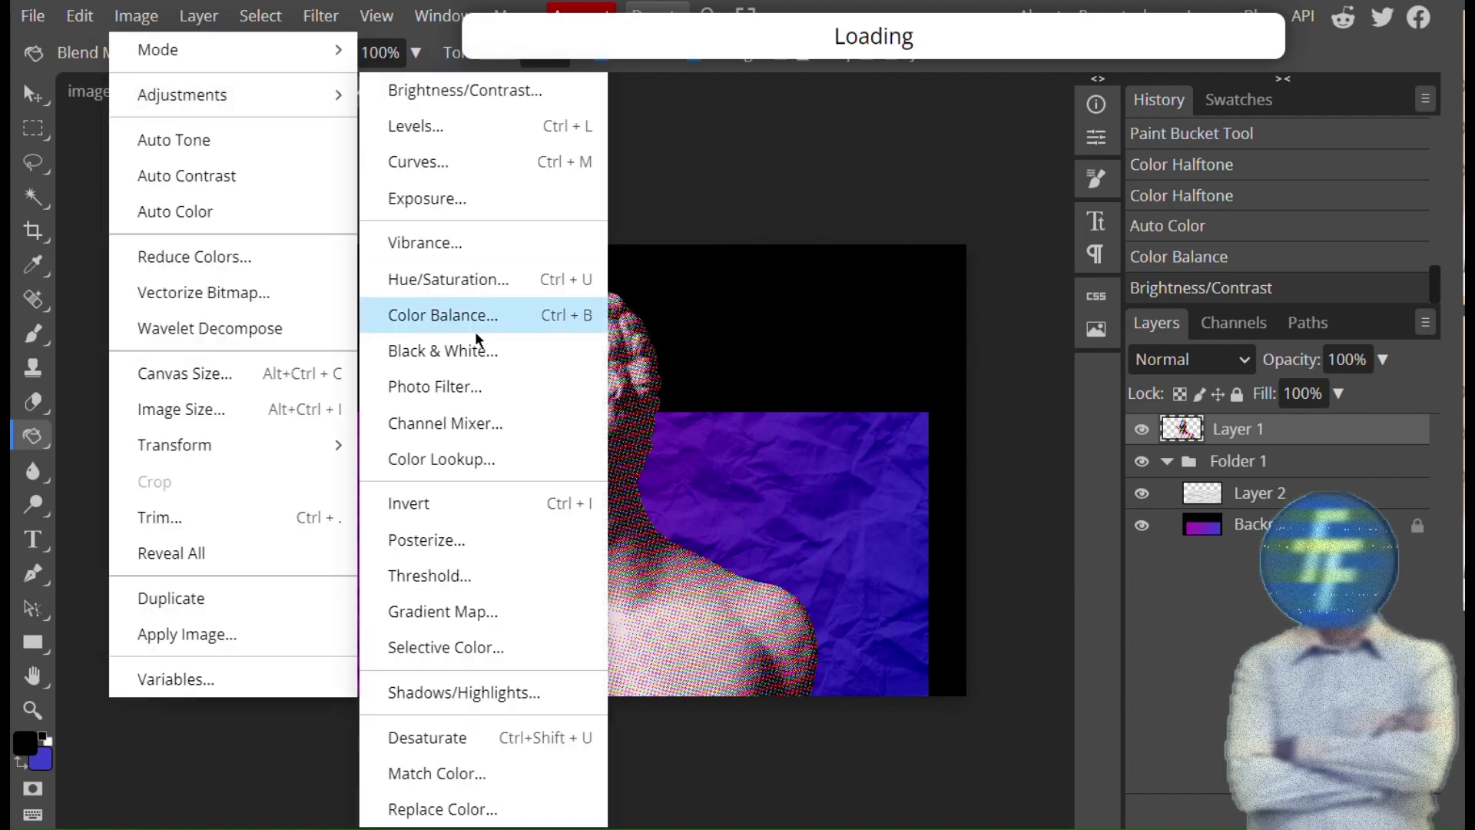
- Apply a Levels adjustment to the statue layer
{"action": "left_click", "coordinate": [430, 126]}
{"action": "left_click", "coordinate": [615, 245]}
- Apply a Photo Filter to the statue layer with a magenta-purple colour at near-maximum density
{"action": "left_click", "coordinate": [82, 17]}
{"action": "left_click", "coordinate": [136, 17]}
{"action": "mouse_move", "coordinate": [175, 98]}
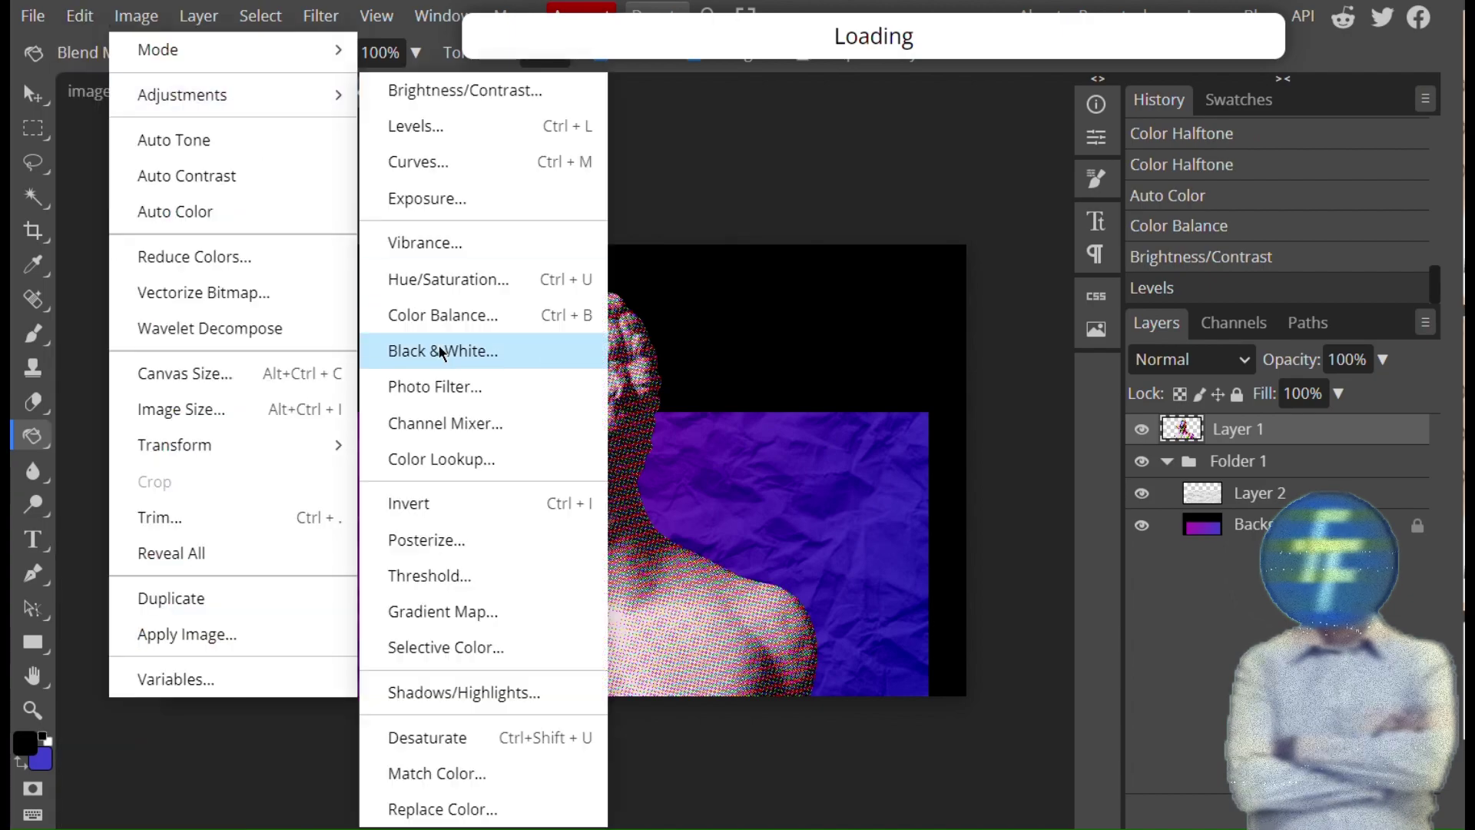
{"action": "left_click", "coordinate": [435, 387]}
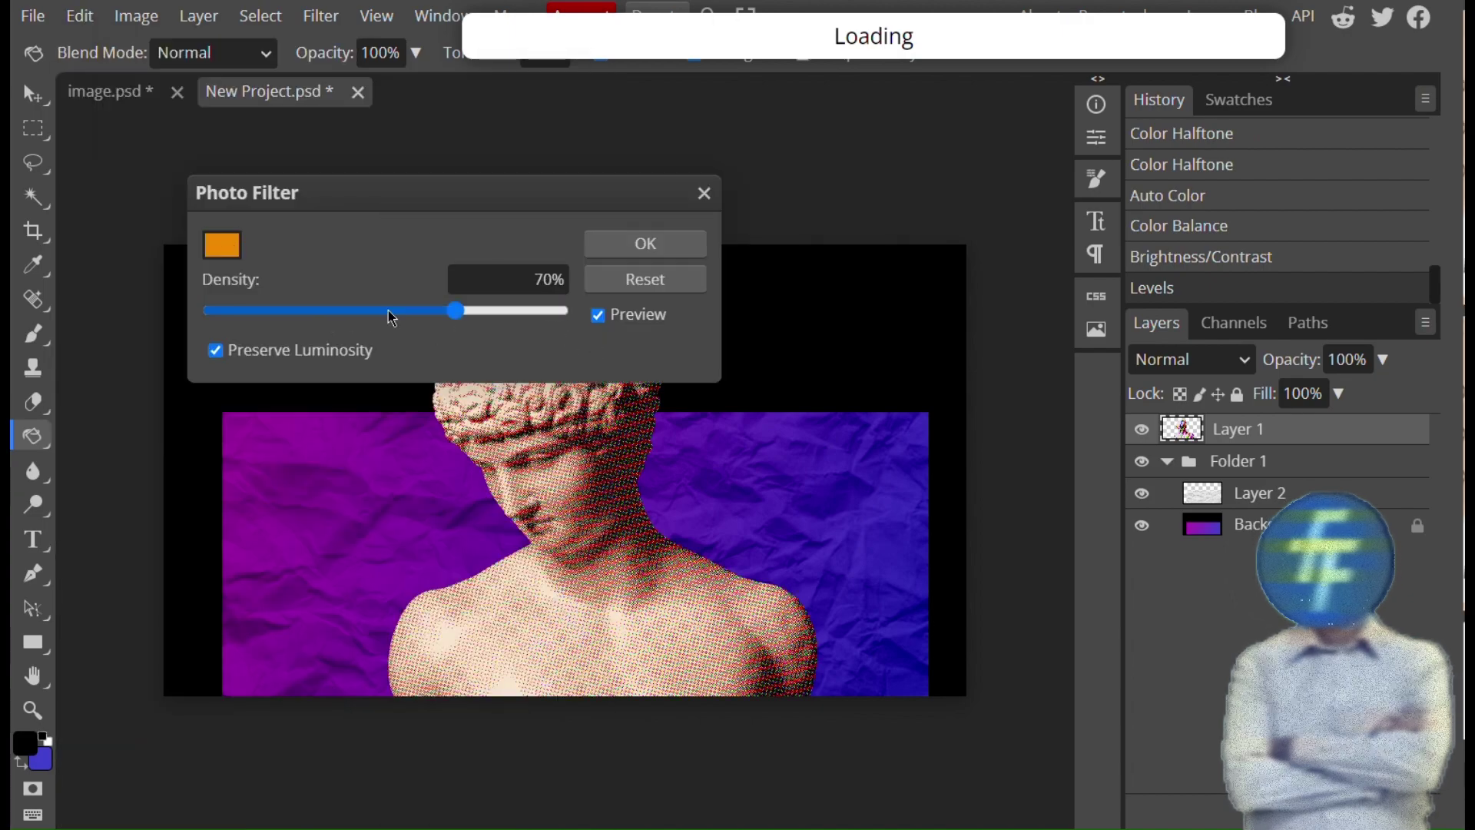
{"action": "left_click", "coordinate": [222, 245]}
{"action": "left_click", "coordinate": [731, 757]}
{"action": "left_click_drag", "start_coordinate": [737, 367], "coordinate": [1235, 386]}
{"action": "left_click", "coordinate": [1366, 437]}
{"action": "left_click_drag", "start_coordinate": [455, 310], "coordinate": [565, 319]}
{"action": "left_click", "coordinate": [630, 247]}
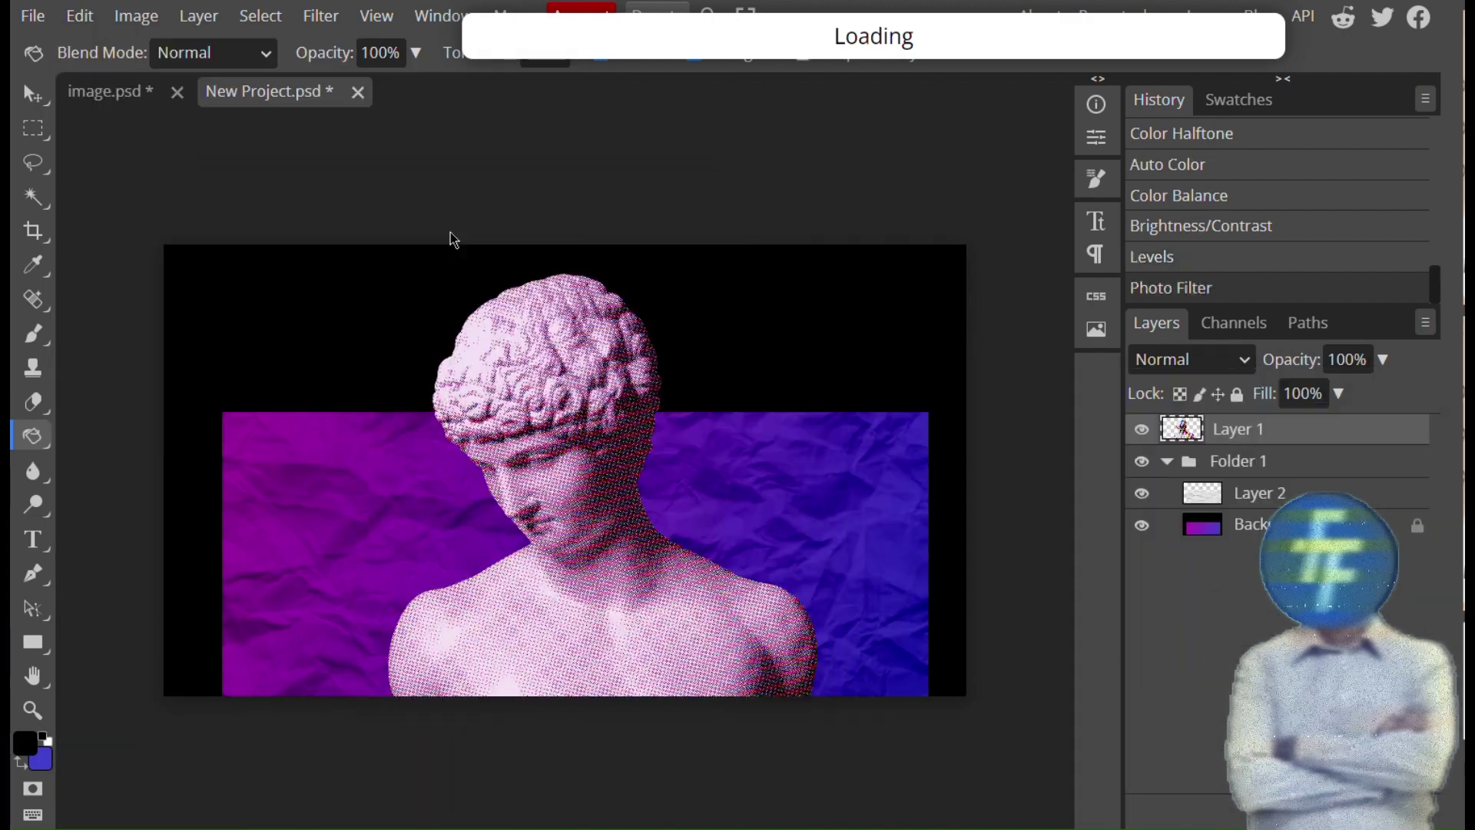
- Unlock the Background layer holding the gradient rectangle
{"action": "left_click", "coordinate": [1303, 525]}
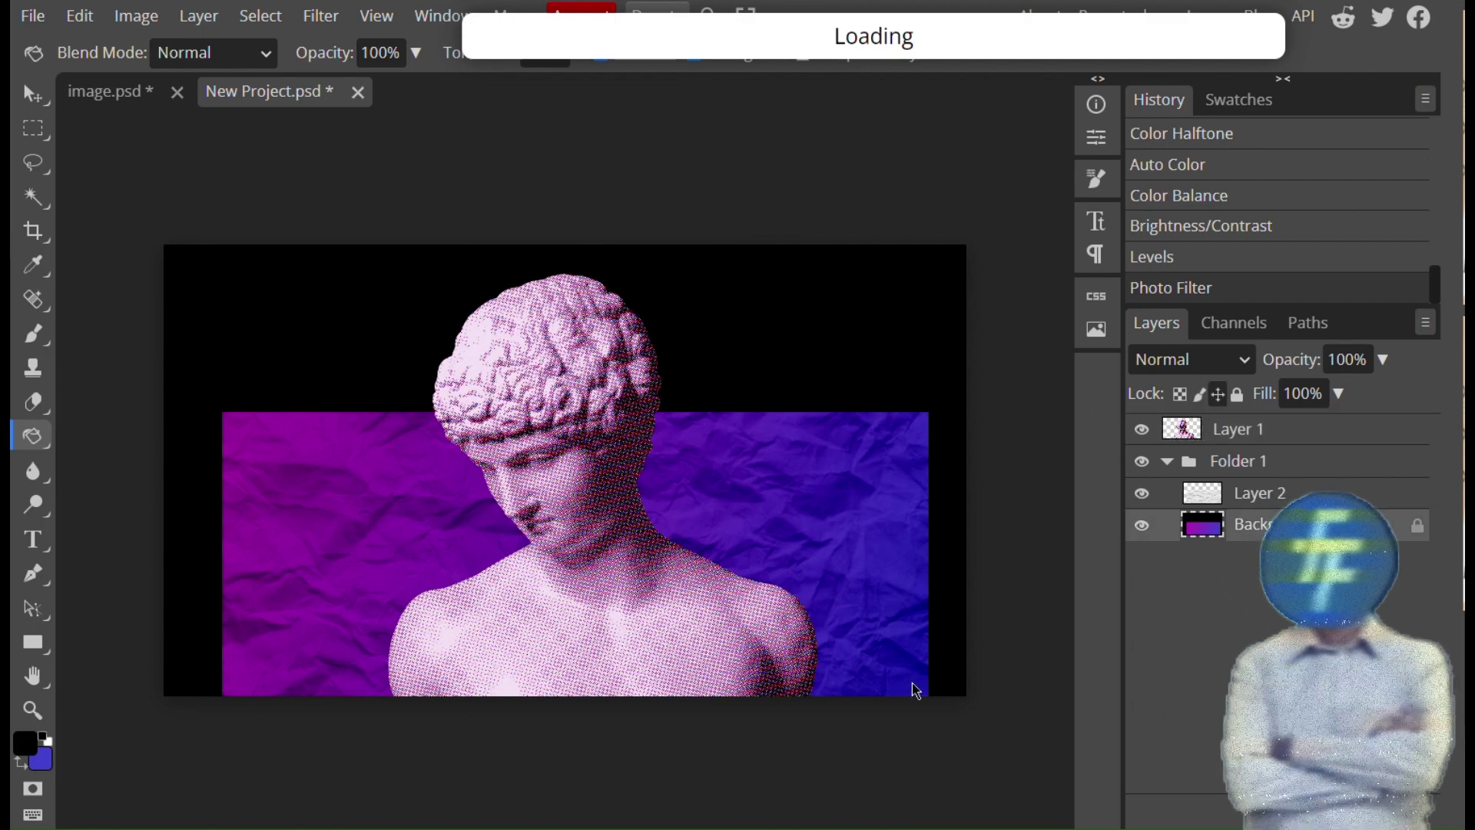
{"action": "key", "text": "ctrl+alt+t"}
{"action": "left_click", "coordinate": [1417, 528]}
- Try to scale down the Background layer with Free Transform
{"action": "key", "text": "ctrl+alt+t"}
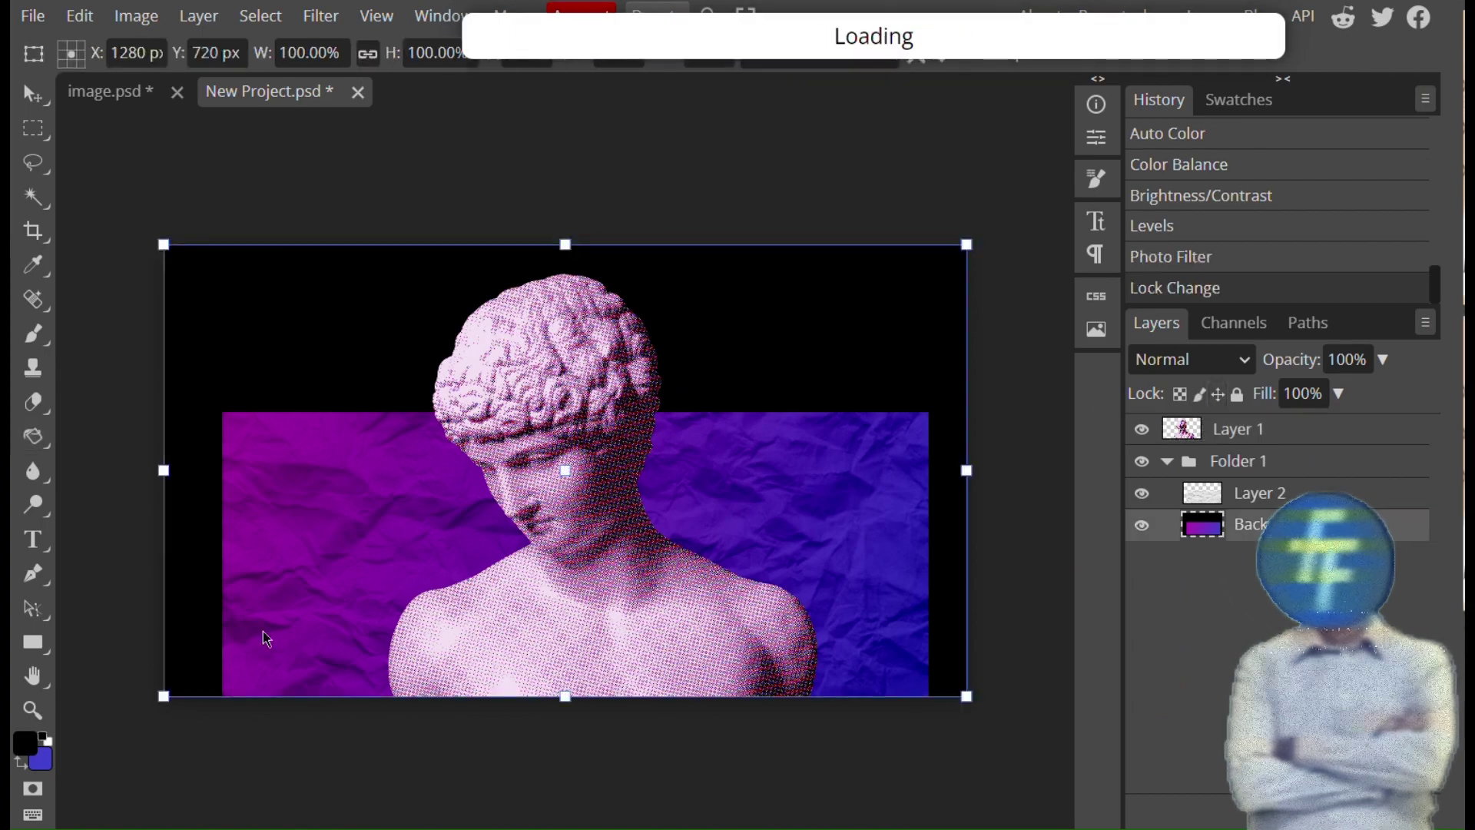
{"action": "left_click_drag", "start_coordinate": [926, 699], "coordinate": [890, 677]}
{"action": "key", "text": "z"}
{"action": "key", "text": "ctrl+z"}
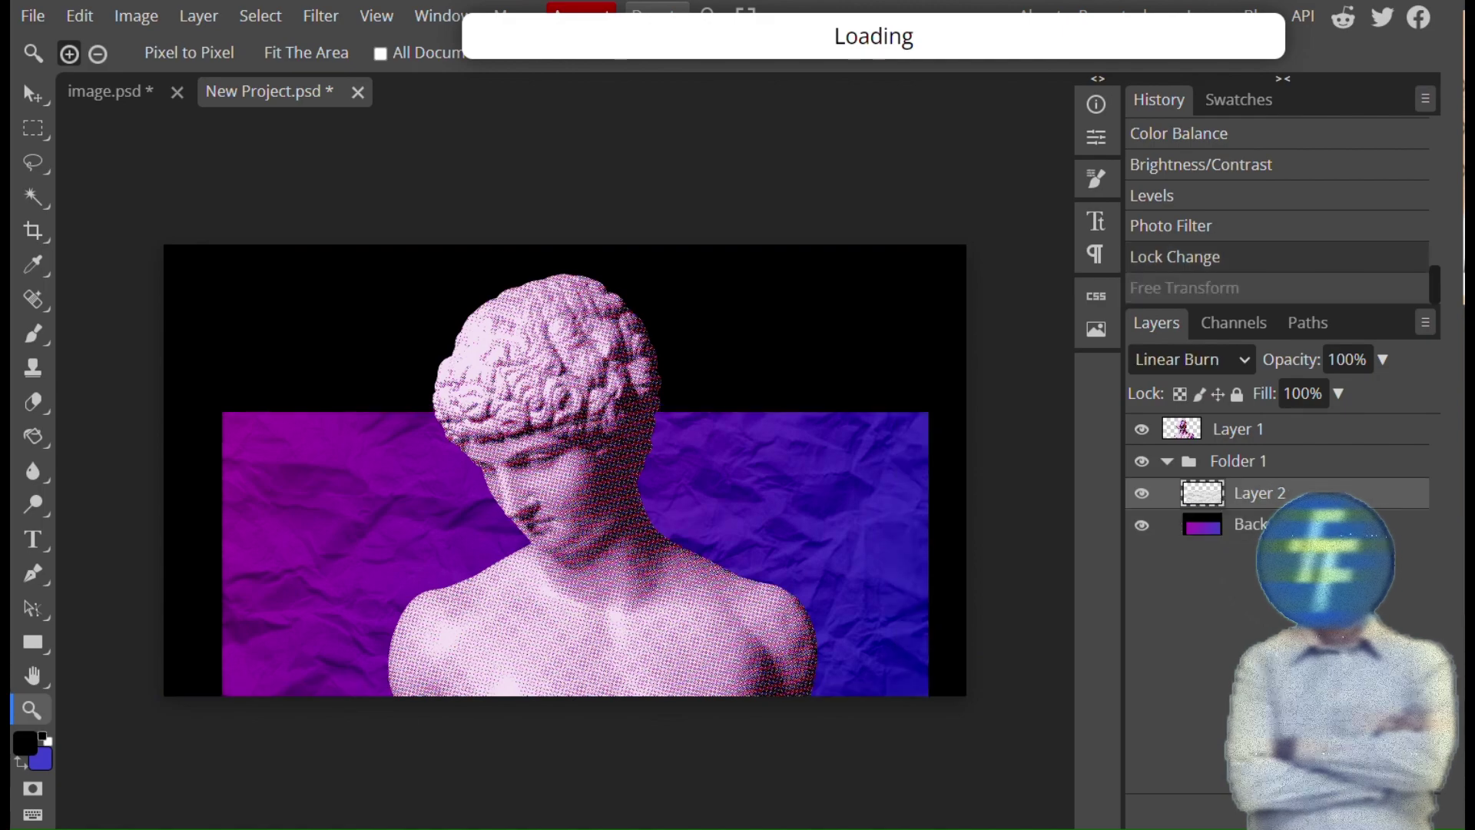
- Marquee-select the gradient rectangle, clear it from the Background layer while keeping the paper texture on Layer 2, and deselect
{"action": "key", "text": "m"}
{"action": "left_click_drag", "start_coordinate": [216, 403], "coordinate": [928, 695]}
{"action": "key", "text": "Delete"}
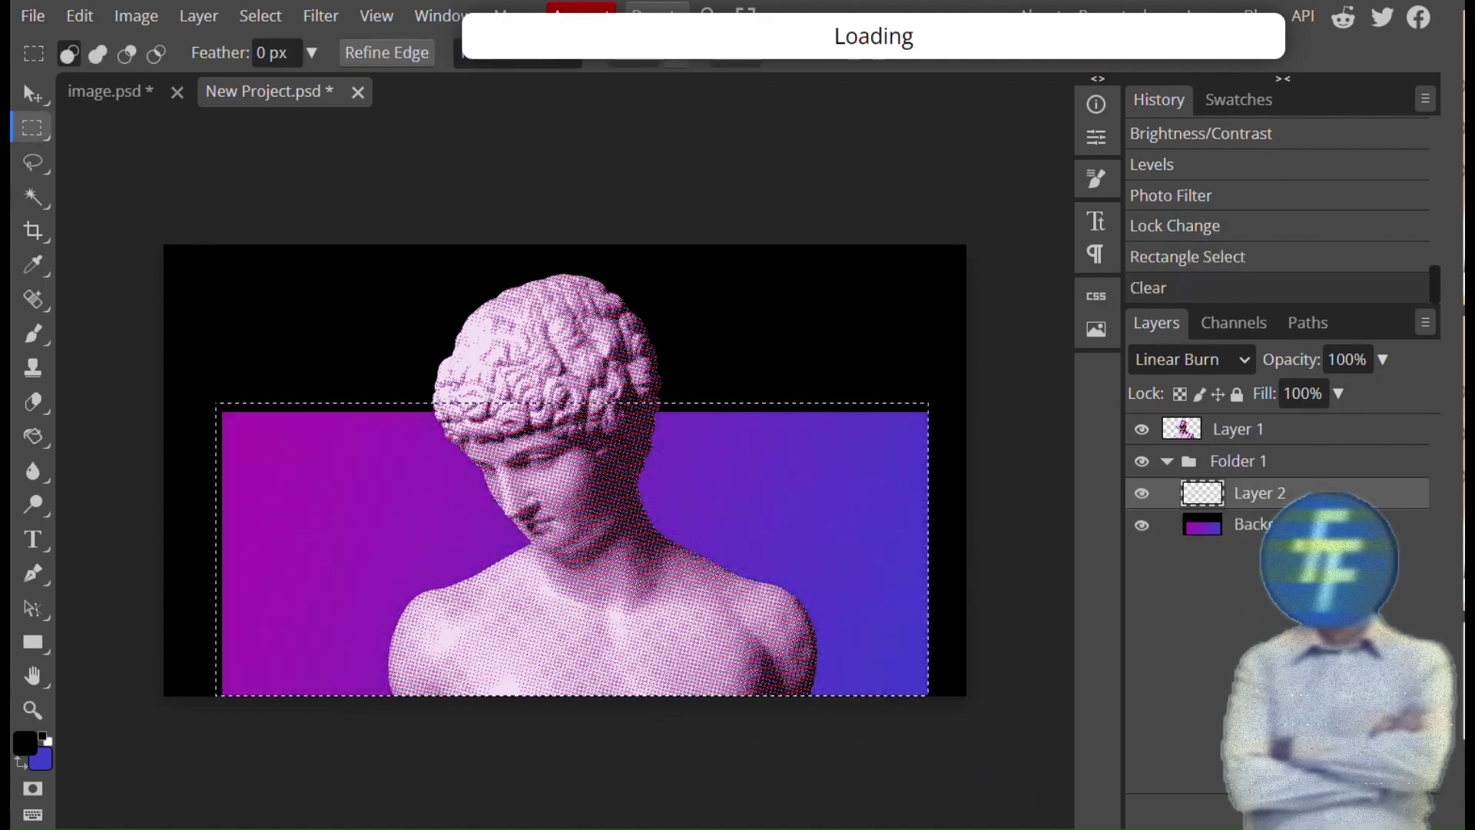
{"action": "key", "text": "ctrl+z"}
{"action": "left_click", "coordinate": [1253, 525]}
{"action": "key", "text": "Delete"}
{"action": "key", "text": "ctrl+d"}
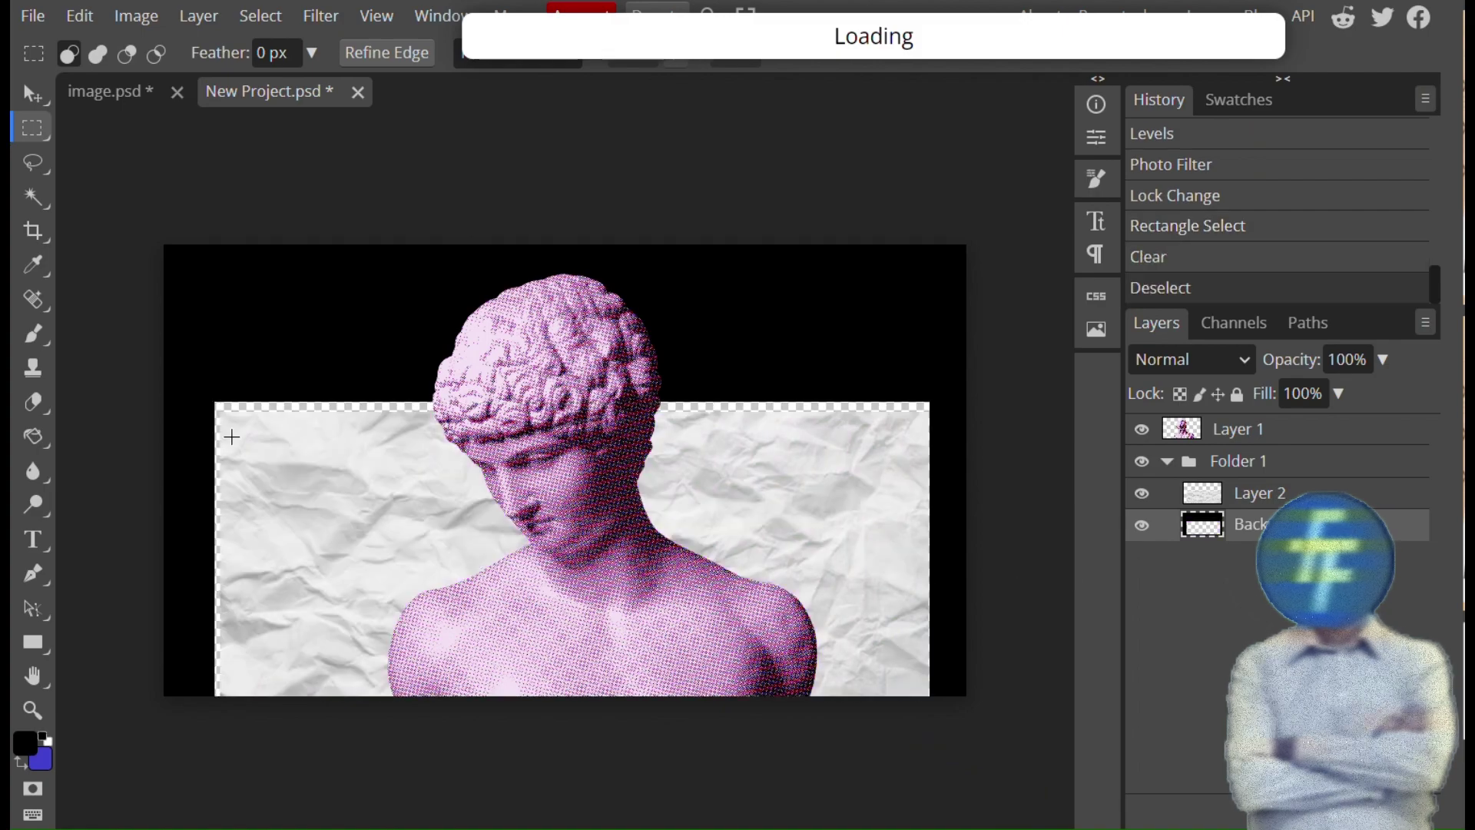
- Fill the cleared area and its edges on the Background layer with black using the Paint Bucket, and deselect
{"action": "left_click_drag", "start_coordinate": [204, 382], "coordinate": [936, 695]}
{"action": "key", "text": "g"}
{"action": "left_click", "coordinate": [224, 414]}
{"action": "left_click", "coordinate": [883, 461]}
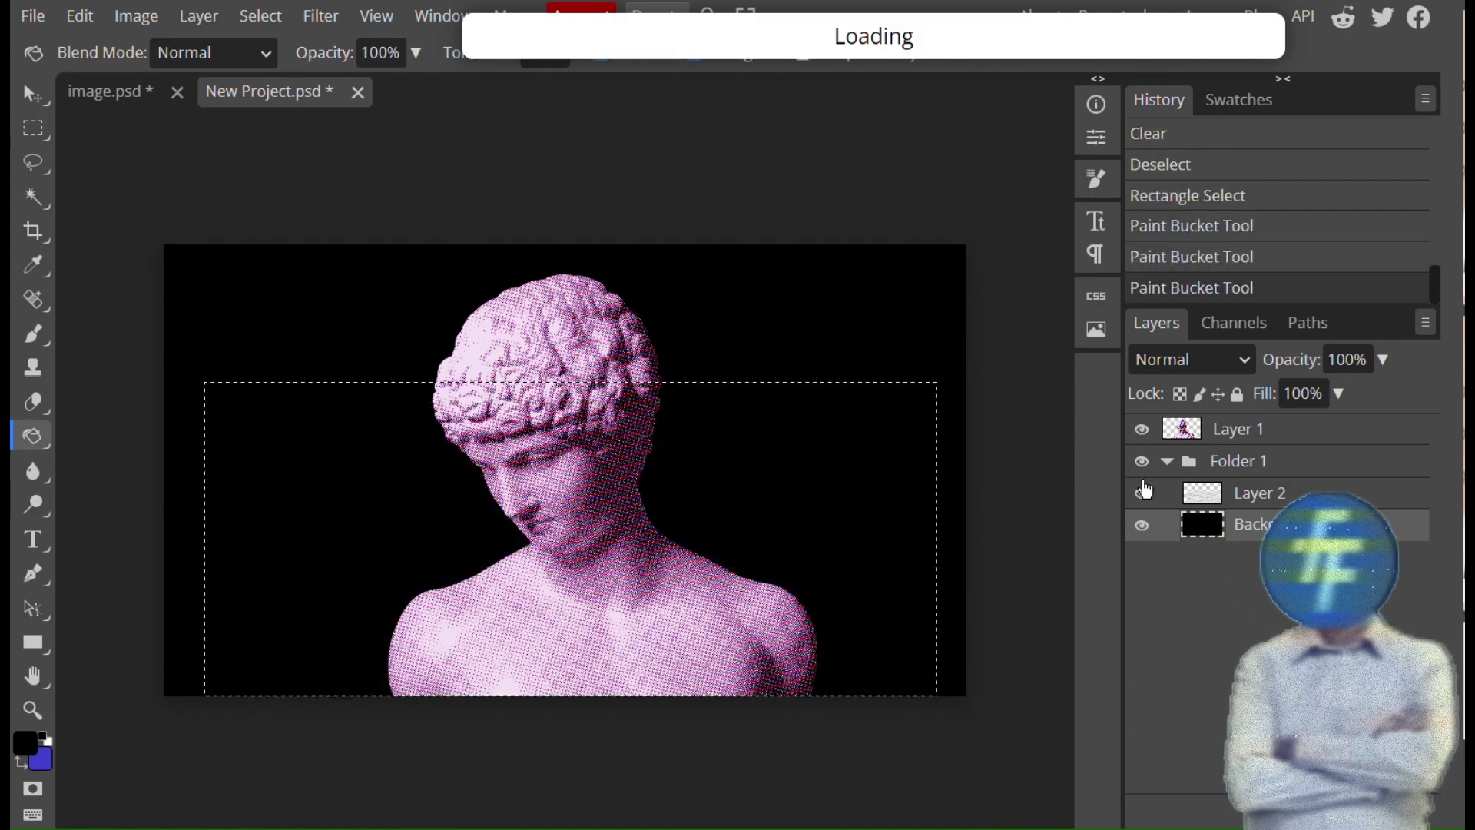
{"action": "left_click", "coordinate": [1246, 530]}
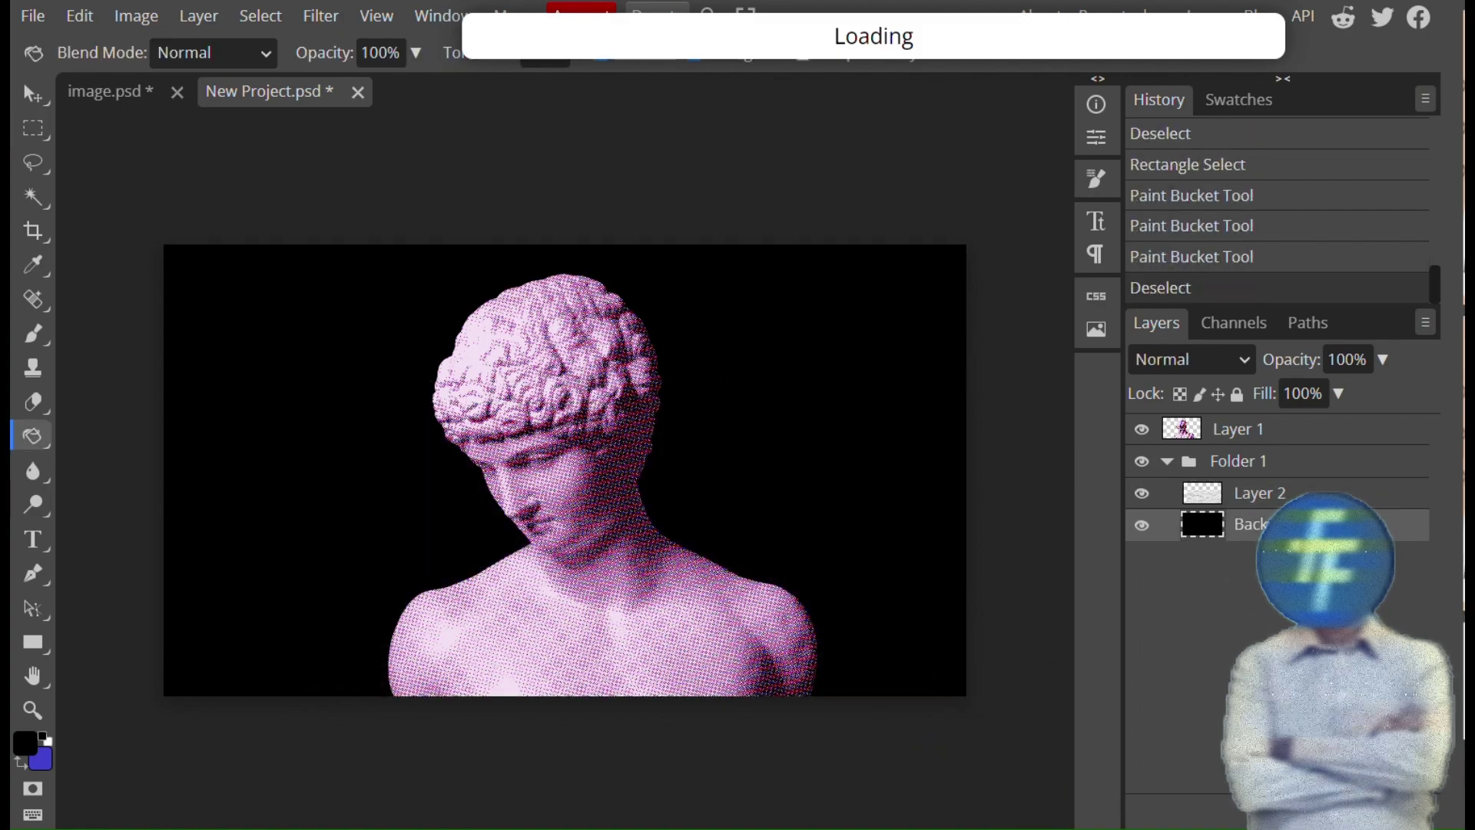
- Add a new layer above the Background and marquee-select a smaller rectangle across the lower part of the canvas
{"action": "key", "text": "ctrl+shift+n"}
{"action": "key", "text": "c"}
{"action": "key", "text": "m"}
{"action": "left_click_drag", "start_coordinate": [285, 484], "coordinate": [882, 695]}
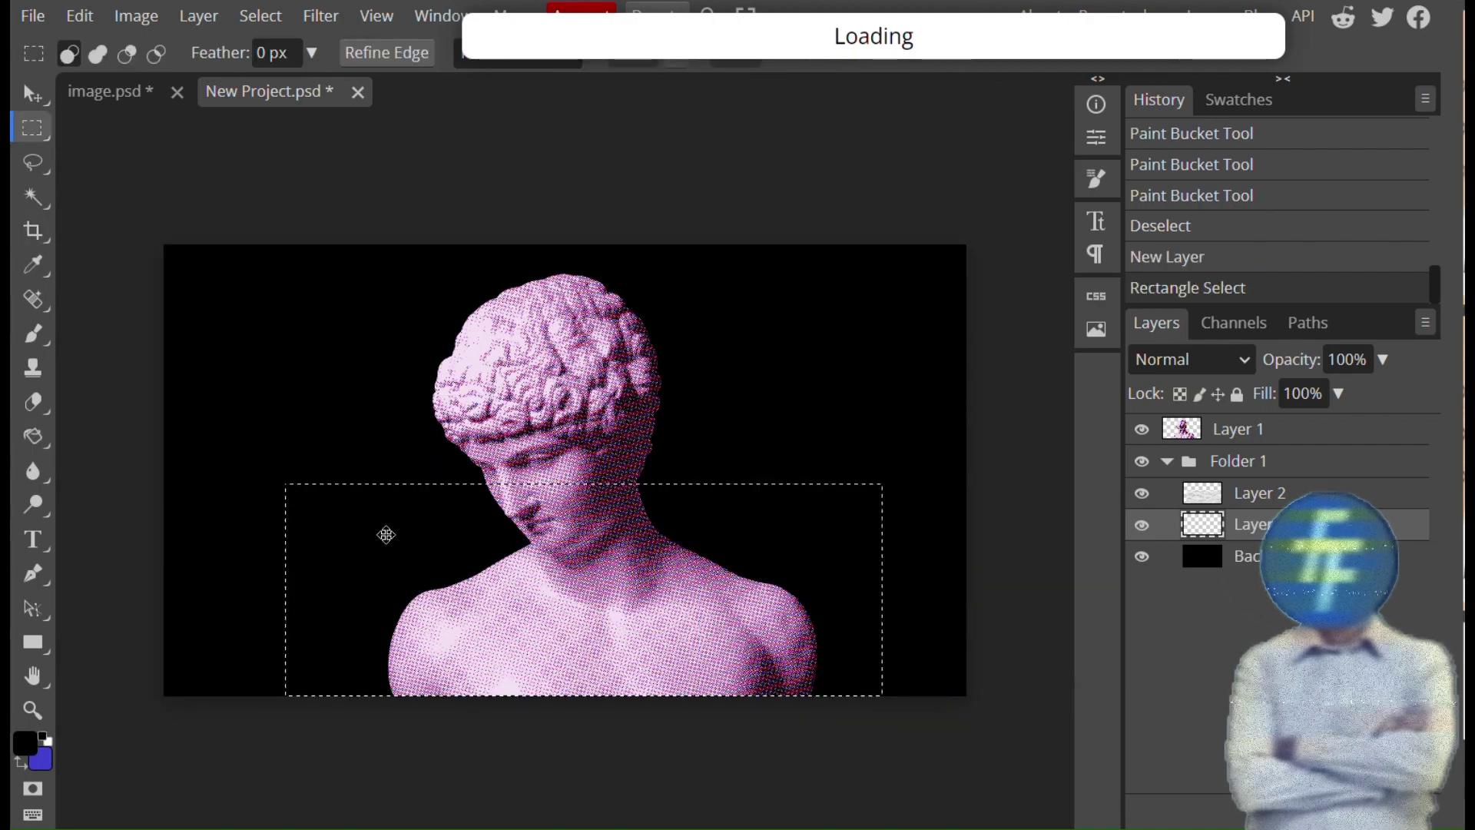
- Set the foreground colour to purple and fill the selected rectangle with a diagonal linear purple-to-blue gradient
{"action": "left_click", "coordinate": [42, 759]}
{"action": "left_click", "coordinate": [1365, 438]}
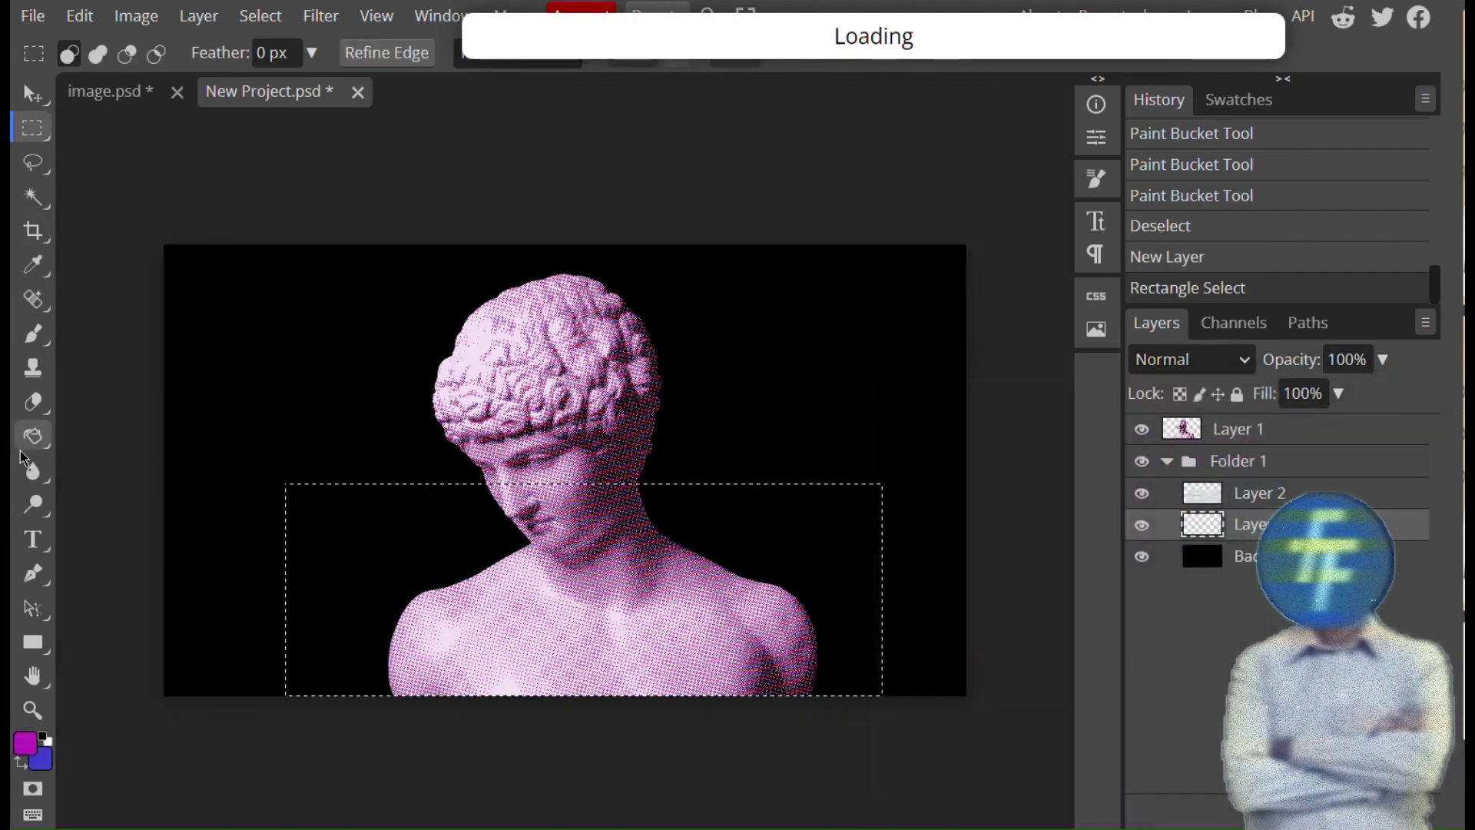
{"action": "left_click", "coordinate": [32, 437]}
{"action": "left_click", "coordinate": [119, 442]}
{"action": "left_click_drag", "start_coordinate": [257, 457], "coordinate": [962, 730]}
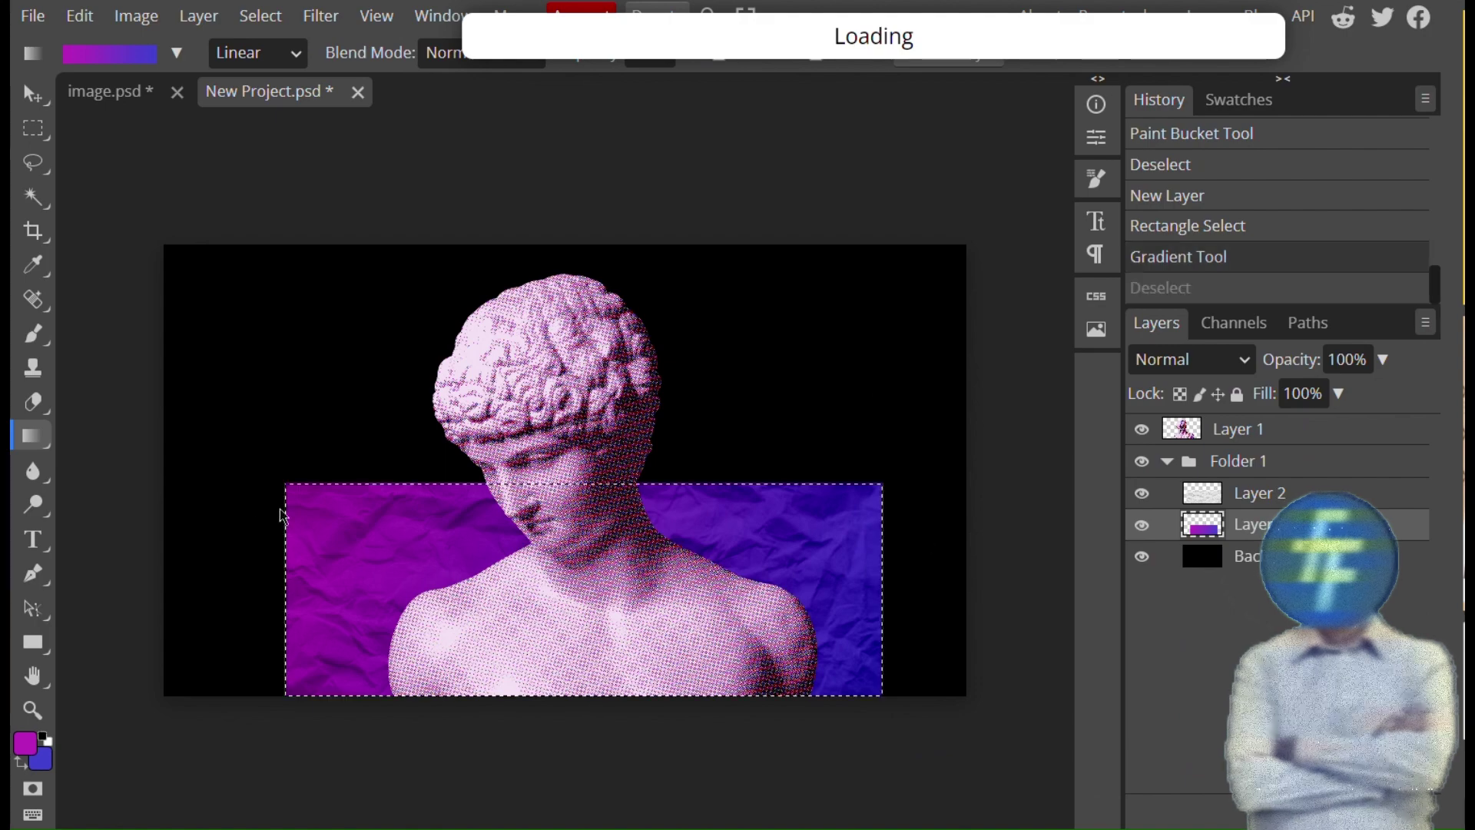
- Deselect and move the gradient rectangle up and slightly left behind the statue with Free Transform
{"action": "key", "text": "ctrl+t"}
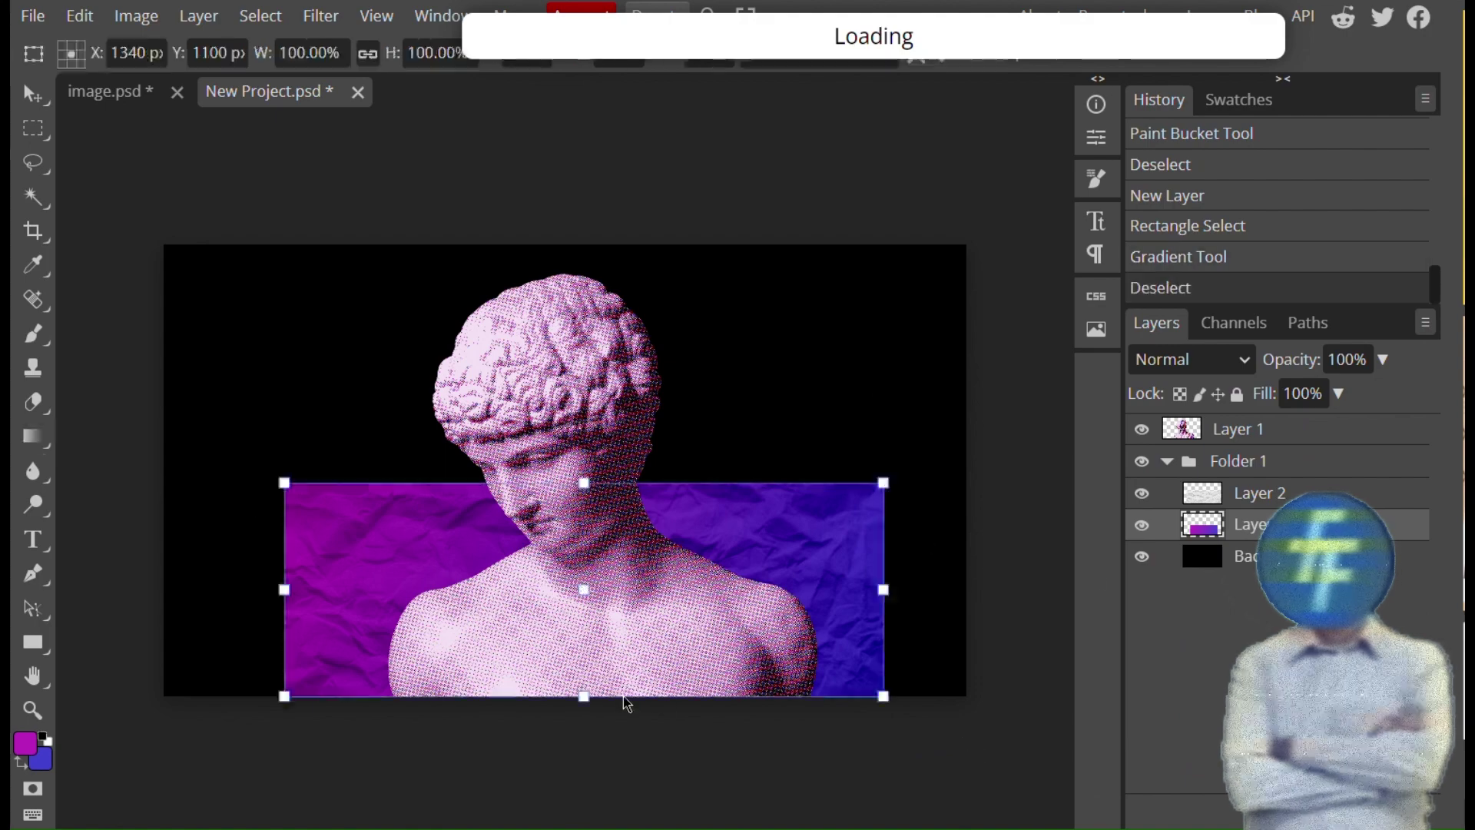
{"action": "left_click_drag", "start_coordinate": [757, 583], "coordinate": [743, 540]}
{"action": "left_click", "coordinate": [1241, 434]}
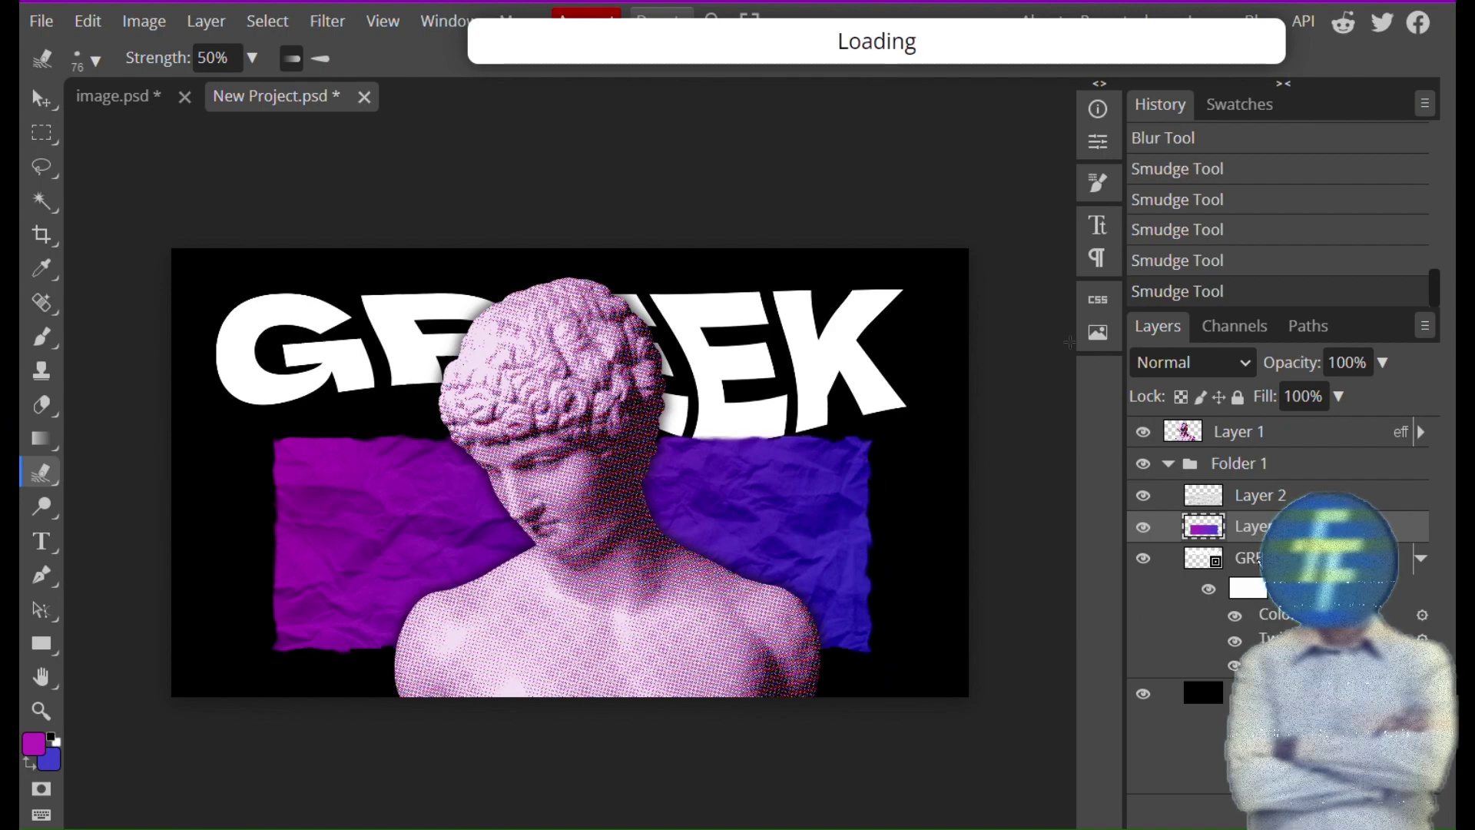
- Reposition the GREEK text layer behind the statue's head, above the gradient rectangle, using Free Transform and the Move tool
{"action": "left_click", "coordinate": [1254, 558]}
{"action": "key", "text": "ctrl+t"}
{"action": "left_click_drag", "start_coordinate": [792, 360], "coordinate": [819, 380]}
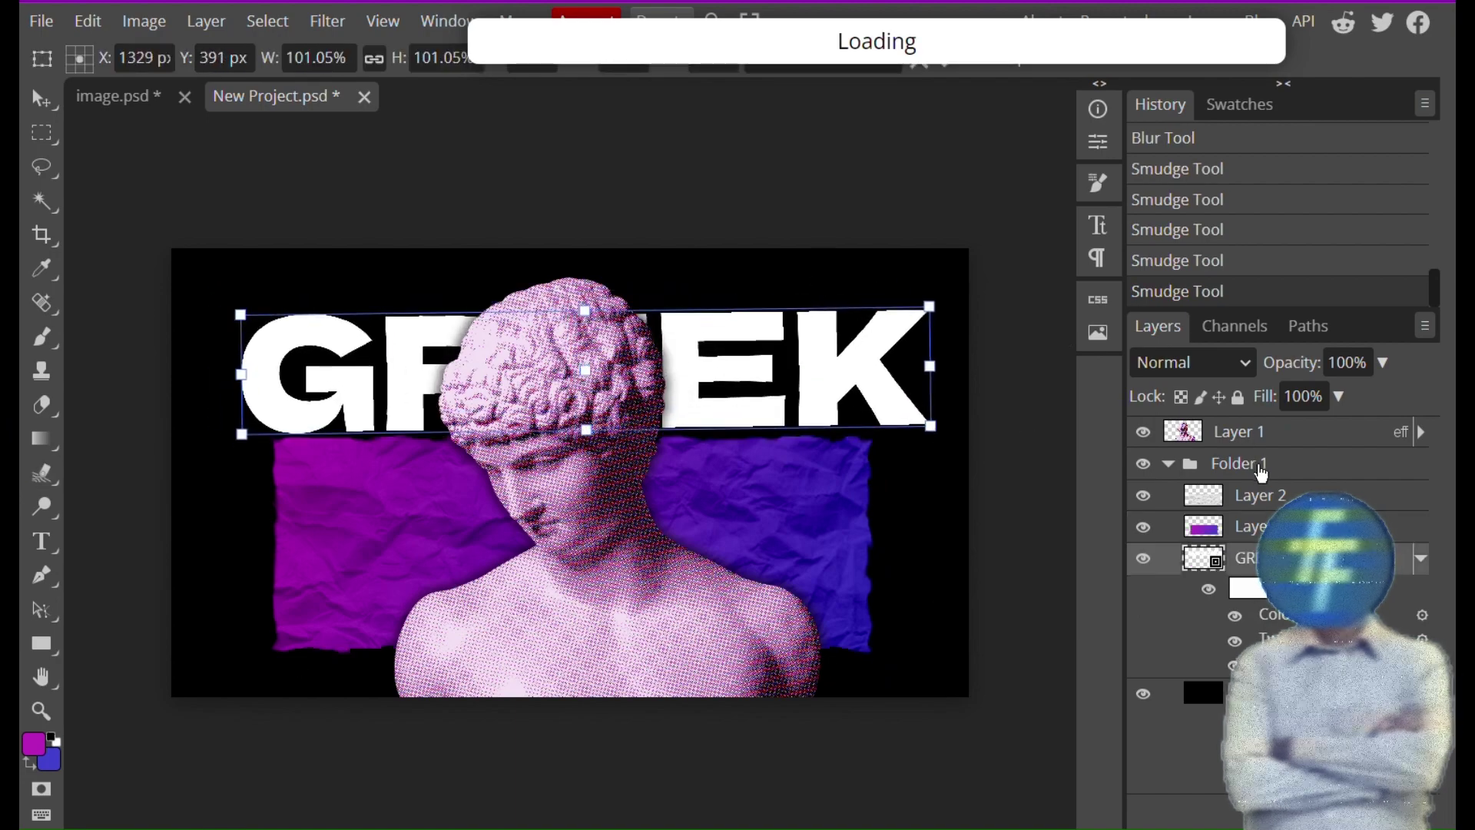
{"action": "left_click", "coordinate": [1261, 467]}
{"action": "left_click", "coordinate": [1254, 558]}
{"action": "key", "text": "v"}
{"action": "left_click_drag", "start_coordinate": [263, 267], "coordinate": [263, 322]}
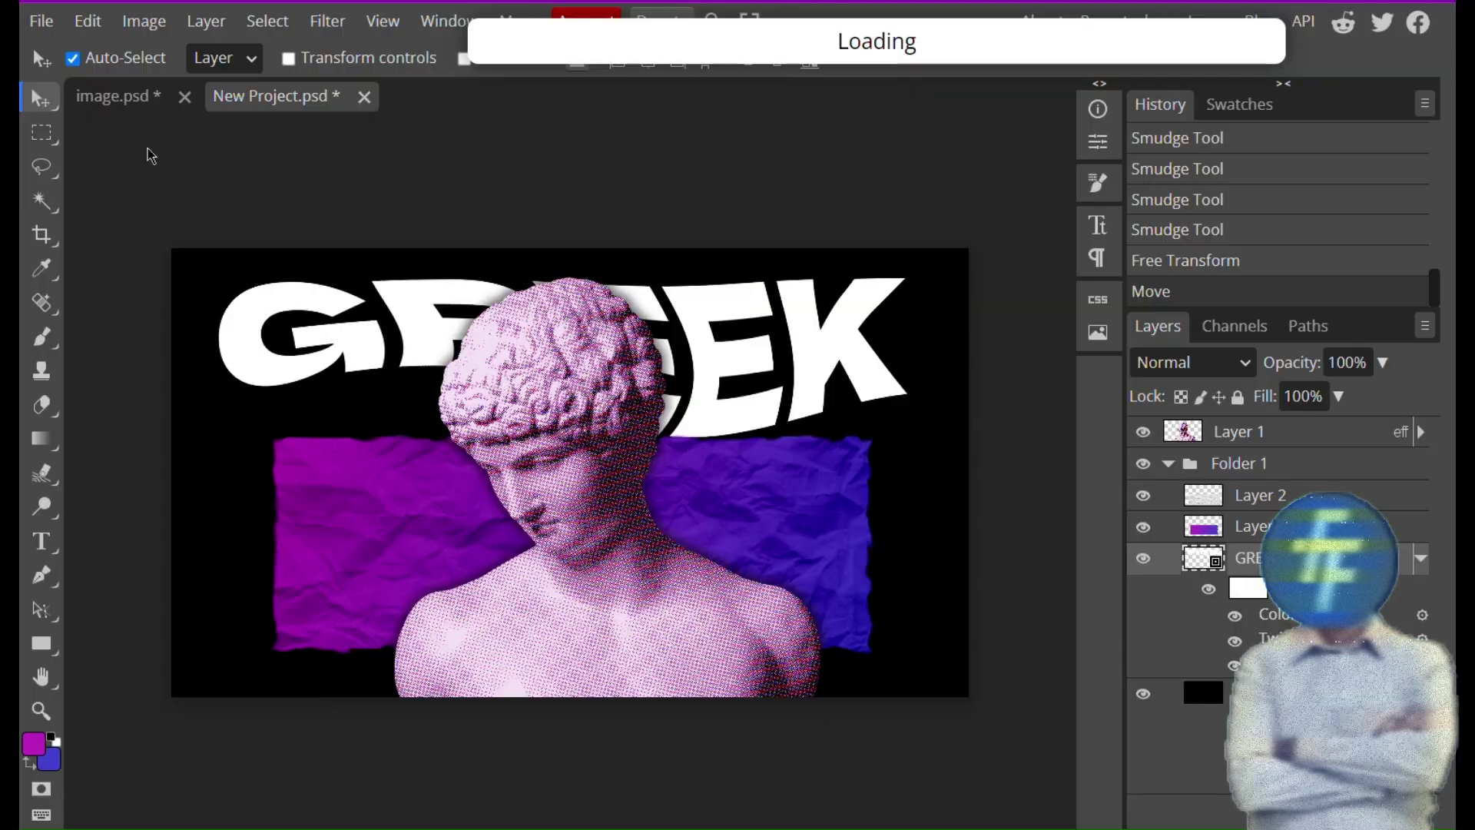
- Apply Hue/Saturation to the GREEK layer with hue -99 and saturation -18
{"action": "left_click", "coordinate": [327, 21]}
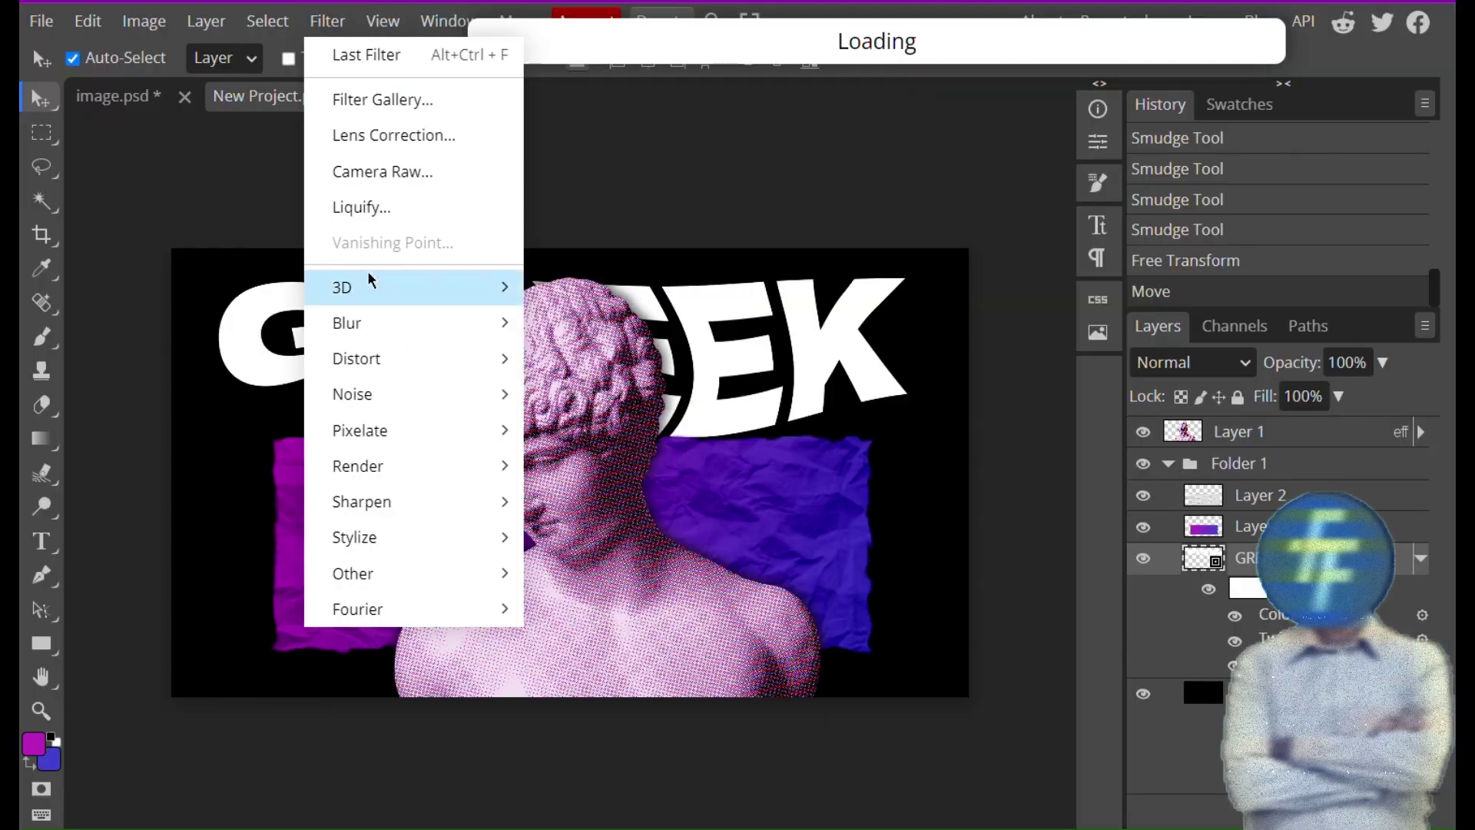
{"action": "left_click", "coordinate": [144, 21]}
{"action": "mouse_move", "coordinate": [154, 100]}
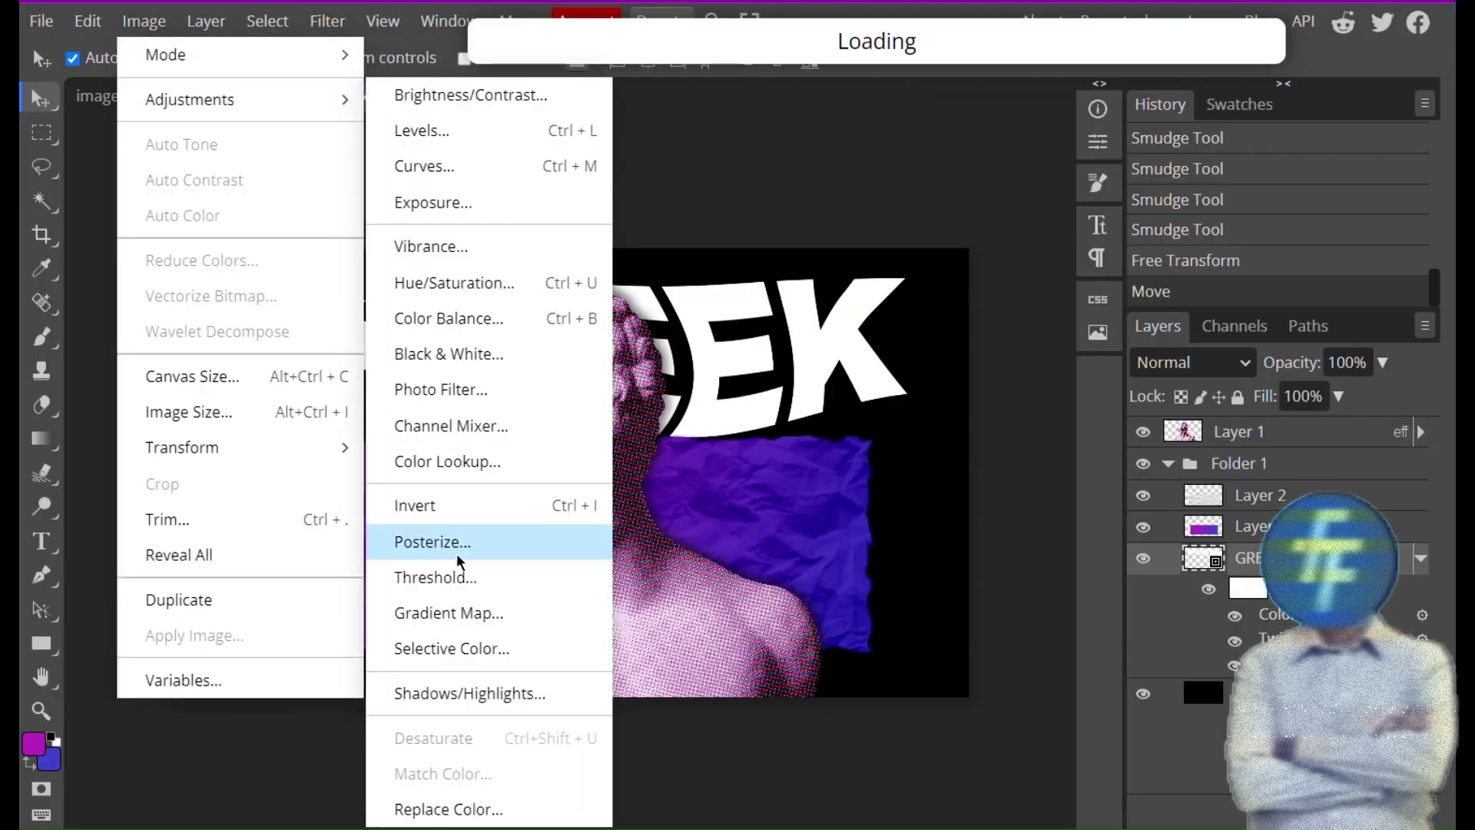
{"action": "left_click", "coordinate": [454, 282]}
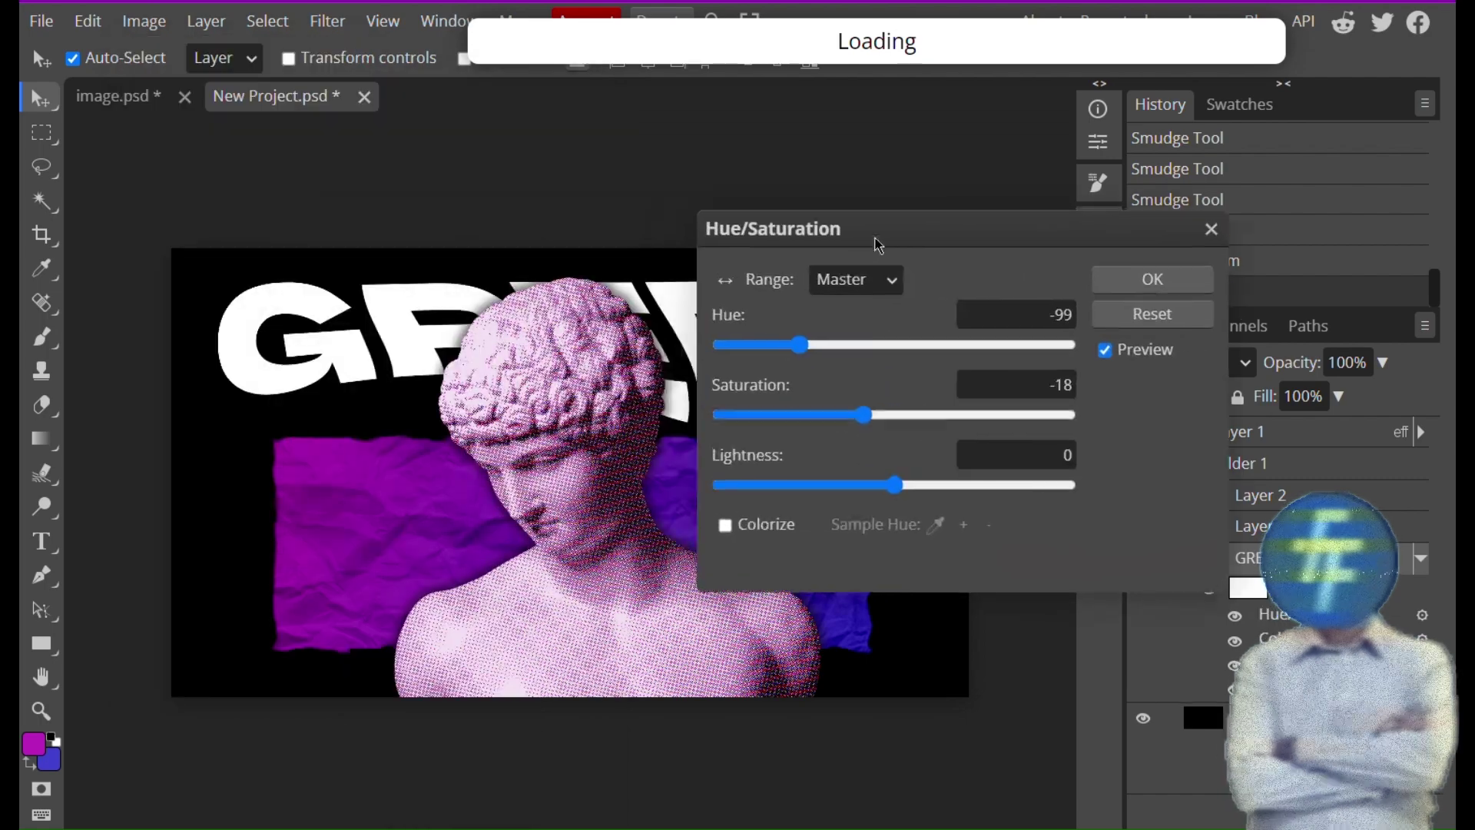
{"action": "left_click", "coordinate": [1152, 277]}
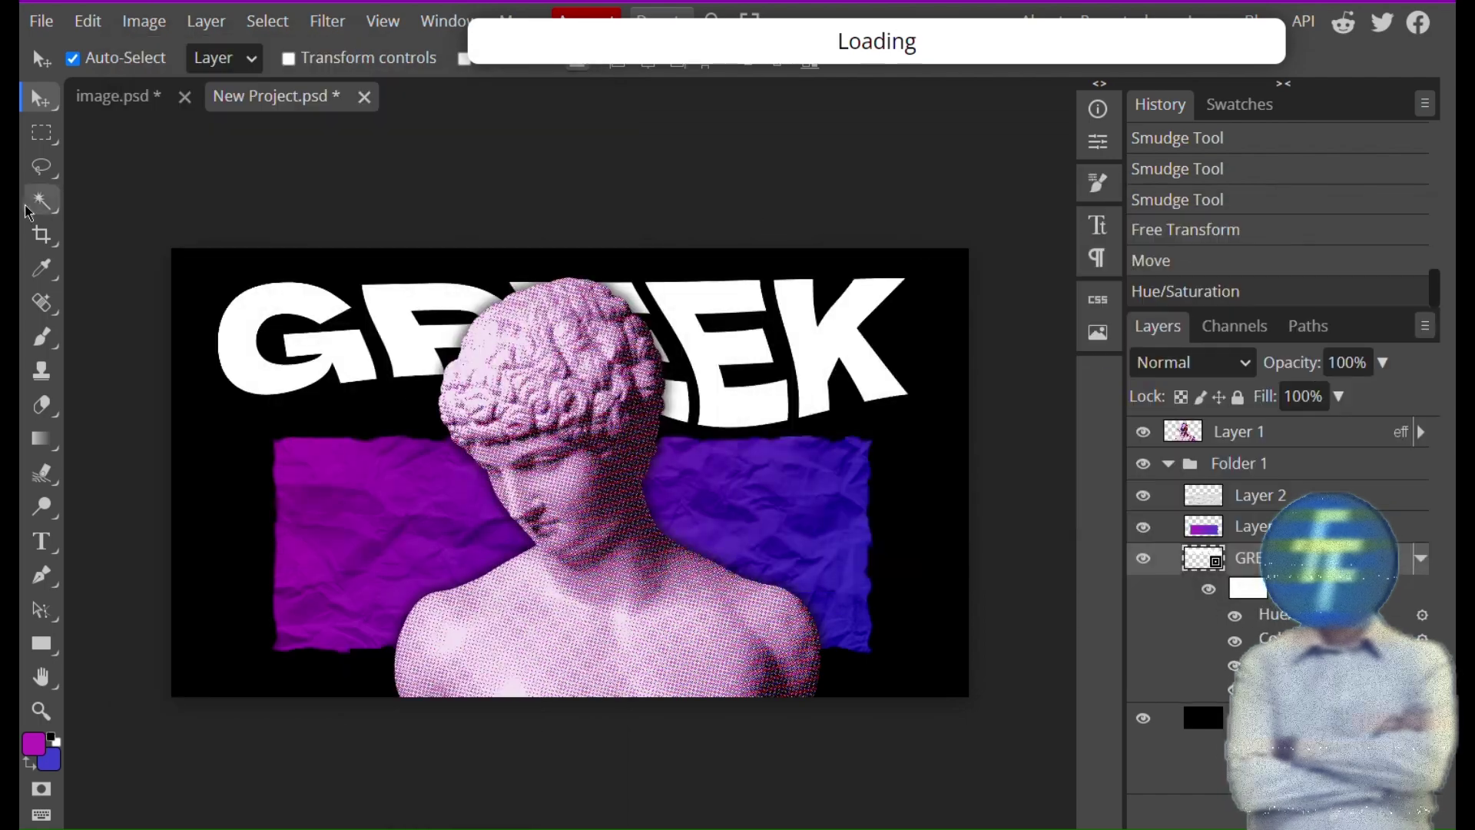
- Apply a Color Balance adjustment to the GREEK layer
{"action": "left_click", "coordinate": [143, 20]}
{"action": "mouse_move", "coordinate": [190, 100]}
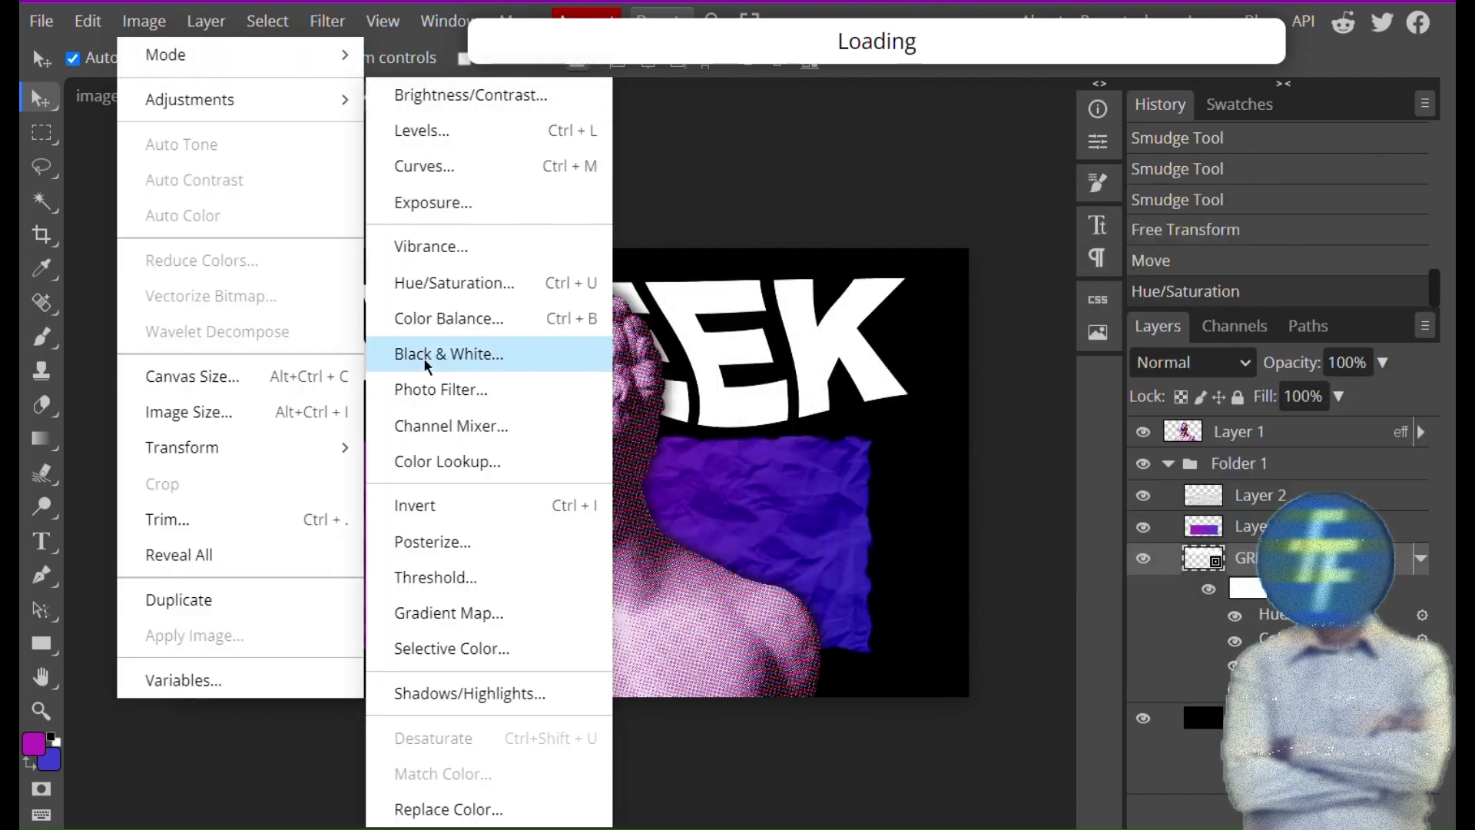
{"action": "left_click", "coordinate": [449, 318]}
{"action": "left_click", "coordinate": [1317, 184]}
- Apply a Photo Filter to the GREEK layer with the purple swatch colour at 80% density
{"action": "left_click", "coordinate": [144, 20]}
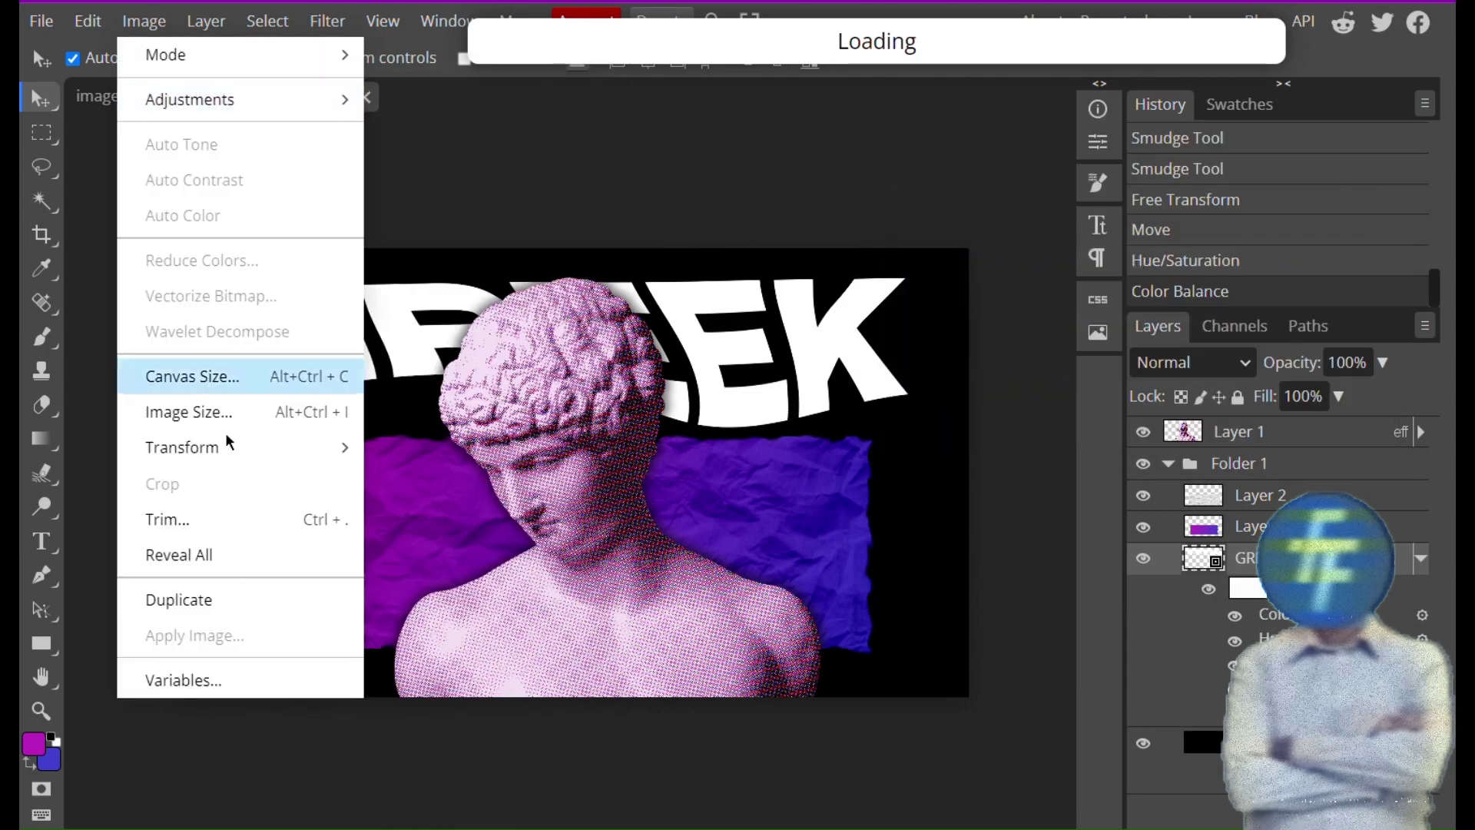
{"action": "mouse_move", "coordinate": [190, 100]}
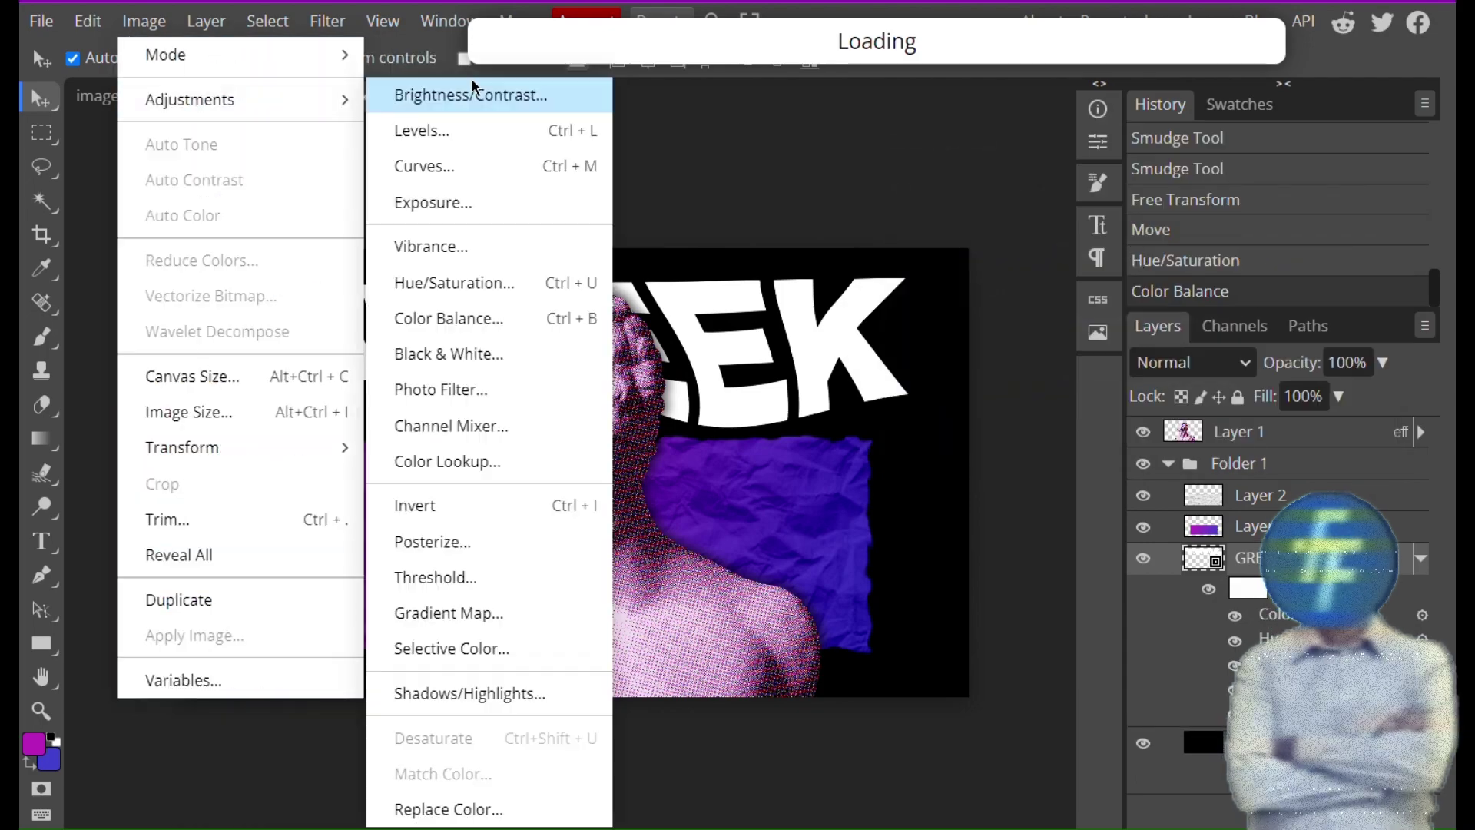
{"action": "left_click", "coordinate": [423, 389]}
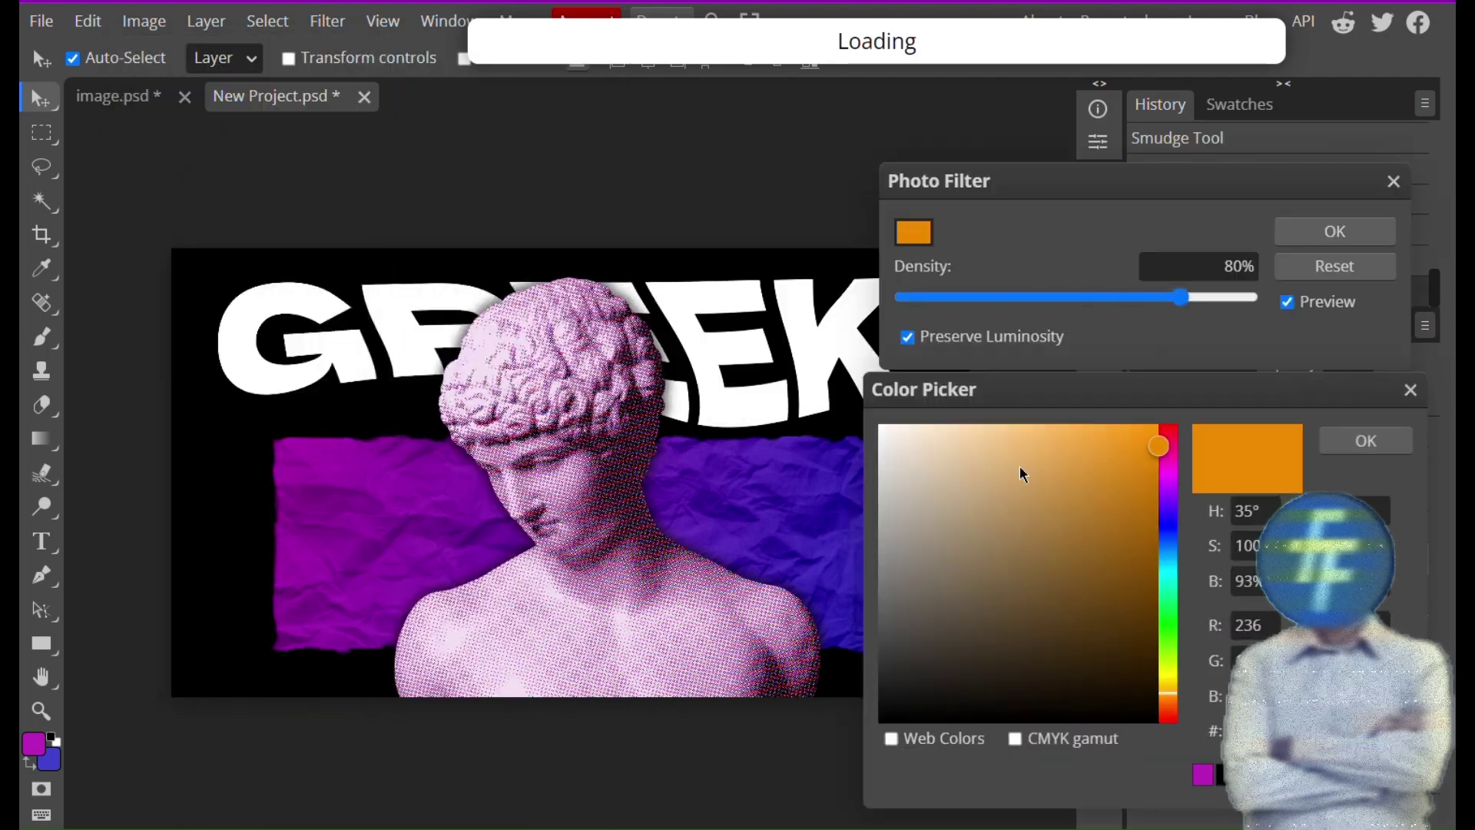
{"action": "left_click", "coordinate": [1203, 774]}
{"action": "key", "text": "Return"}
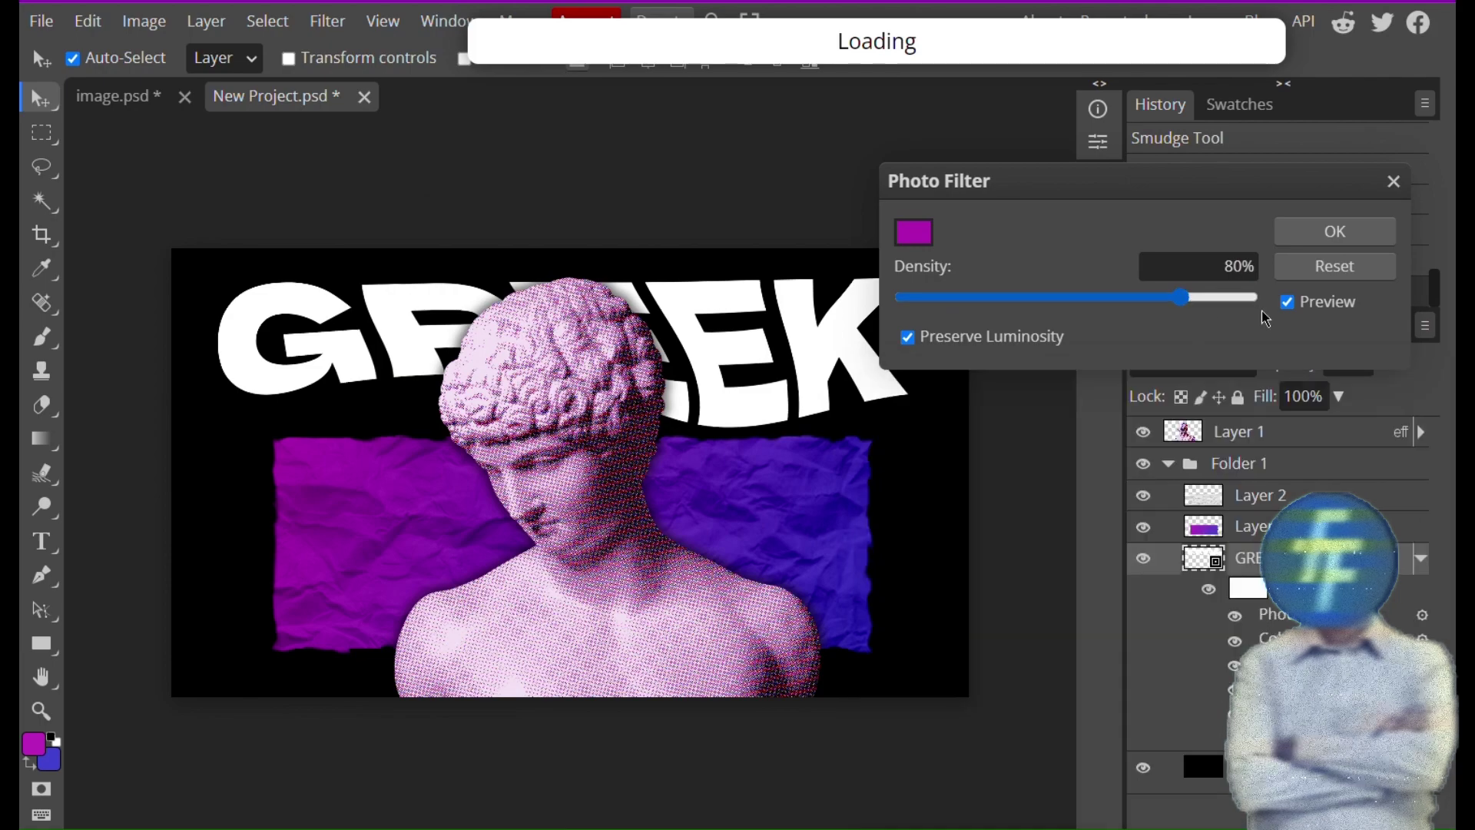
{"action": "left_click", "coordinate": [1287, 221]}
{"action": "left_click", "coordinate": [327, 21]}
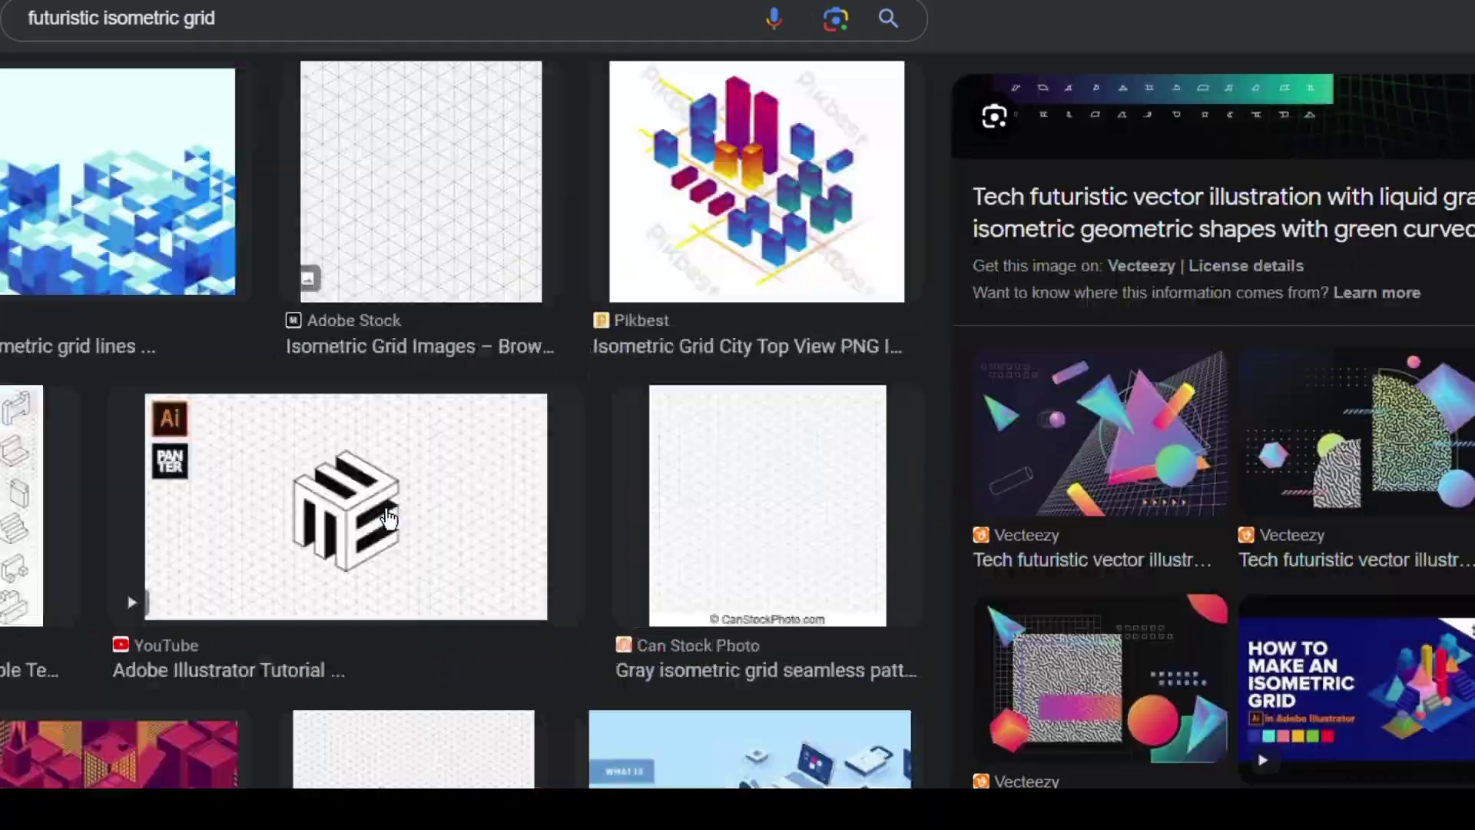
- In Google Images, browse the isometric grid results and search for "futuristic grid in black and white grid drawing"
{"action": "left_click", "coordinate": [357, 238]}
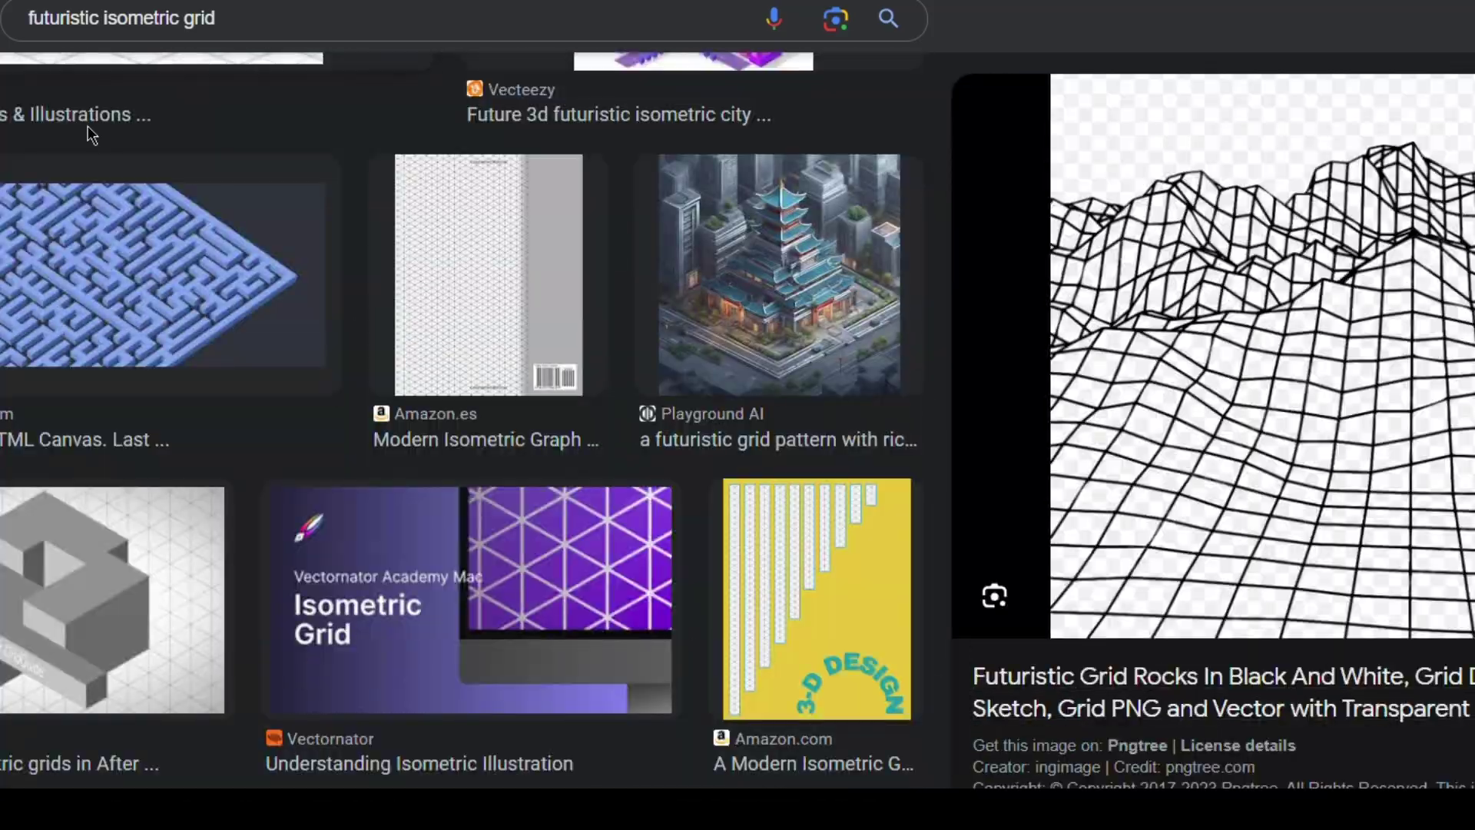
{"action": "scroll", "coordinate": [1214, 384], "scroll_direction": "down", "scroll_amount": 5}
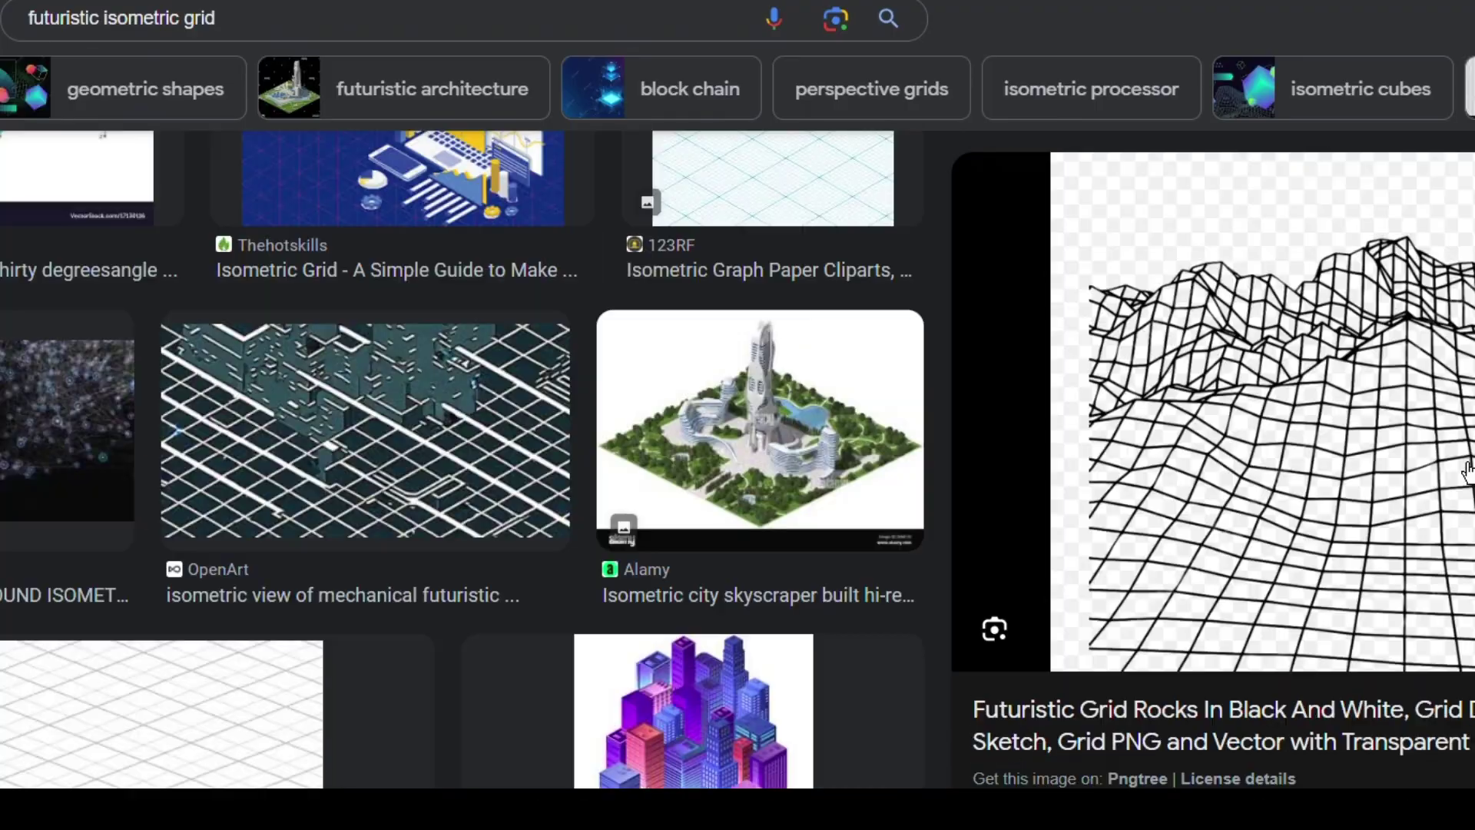
{"action": "type", "text": "fu"}
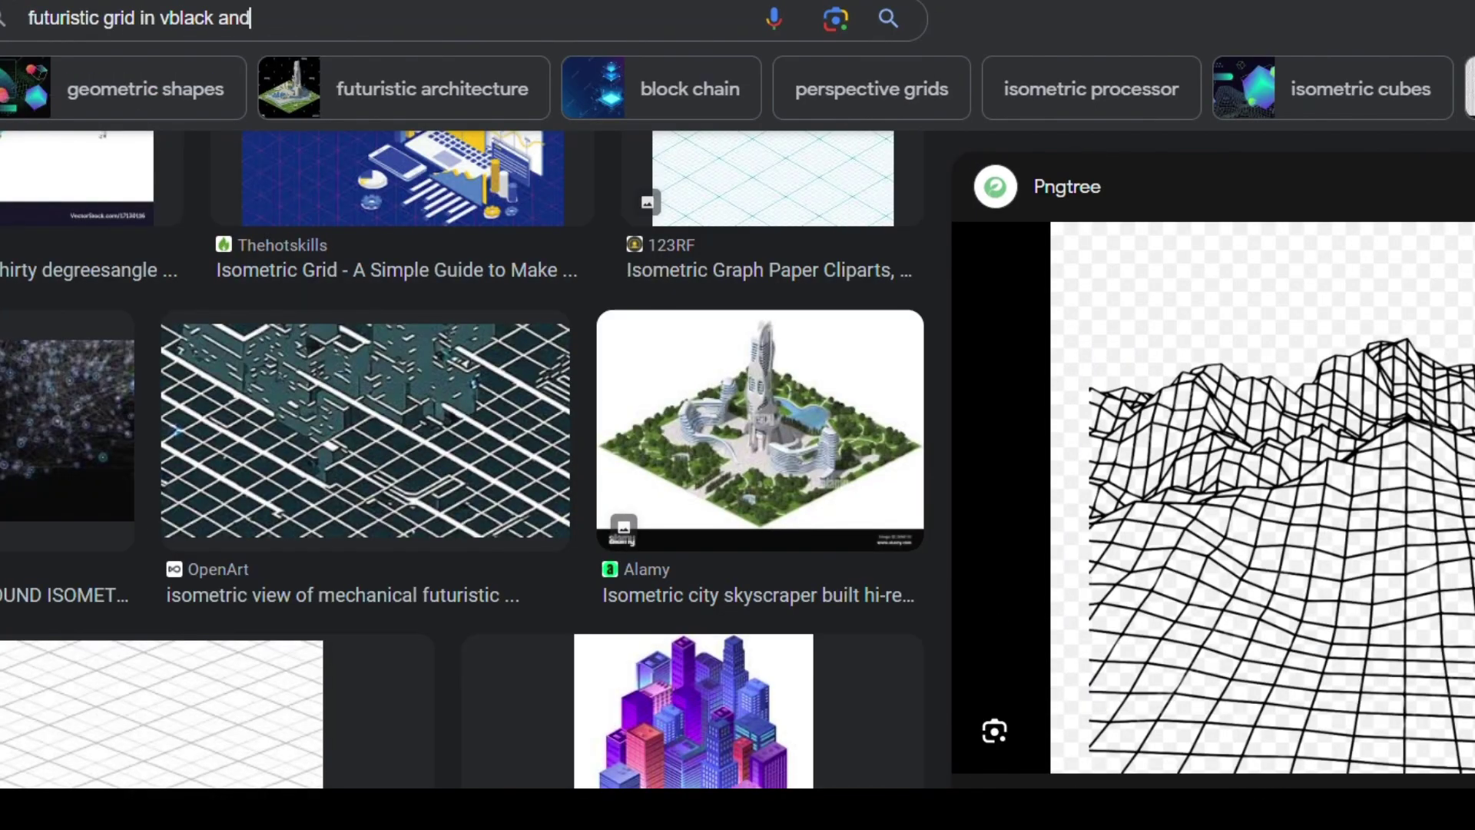
{"action": "type", "text": "grid drawing"}
{"action": "key", "text": "Return"}
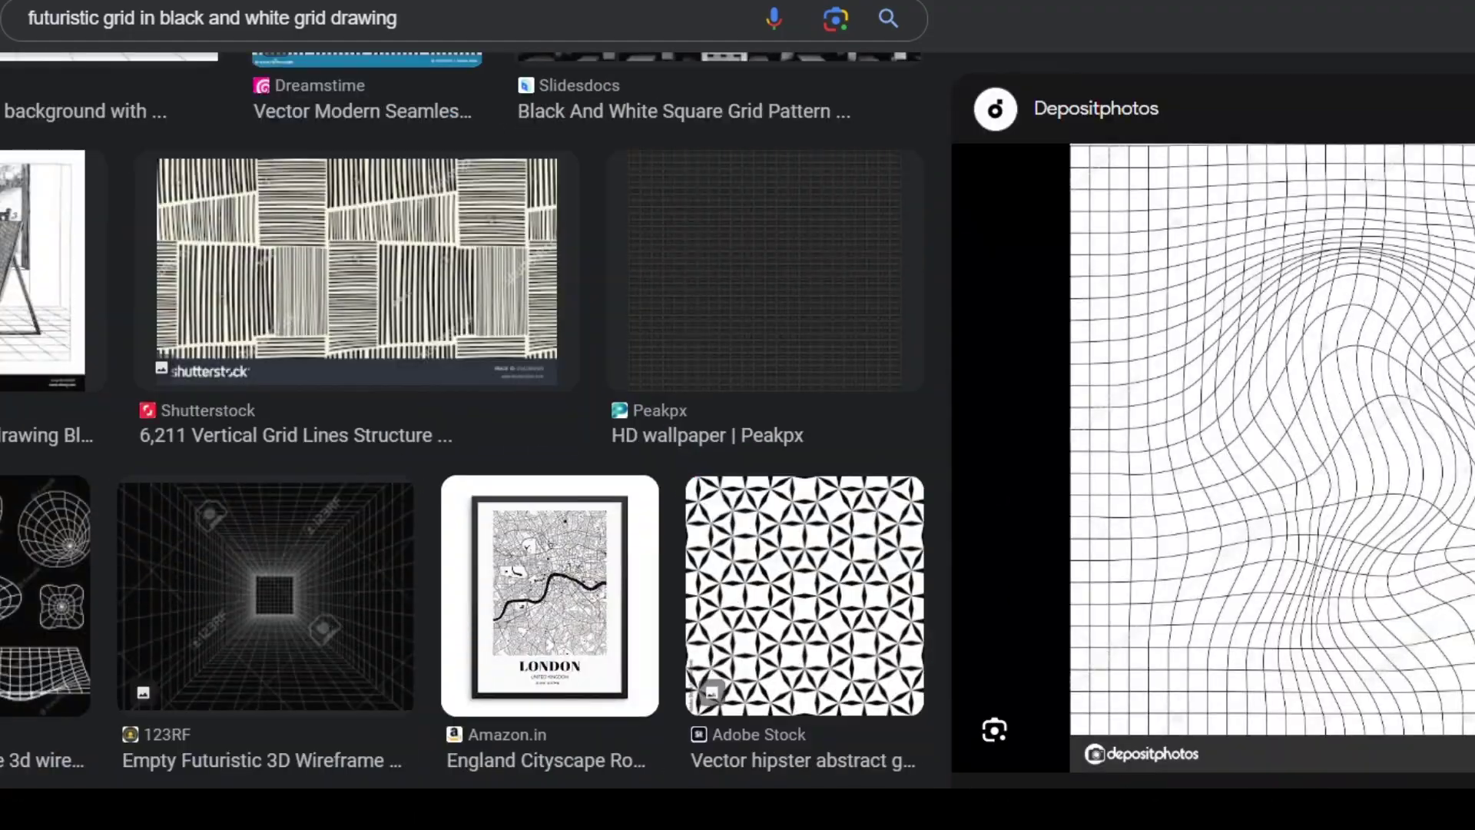
- Switch to Photopea, paste the warped line grid image beneath the GREEK layer, and resize it across the canvas with Free Transform
{"action": "key", "text": "ctrl+v"}
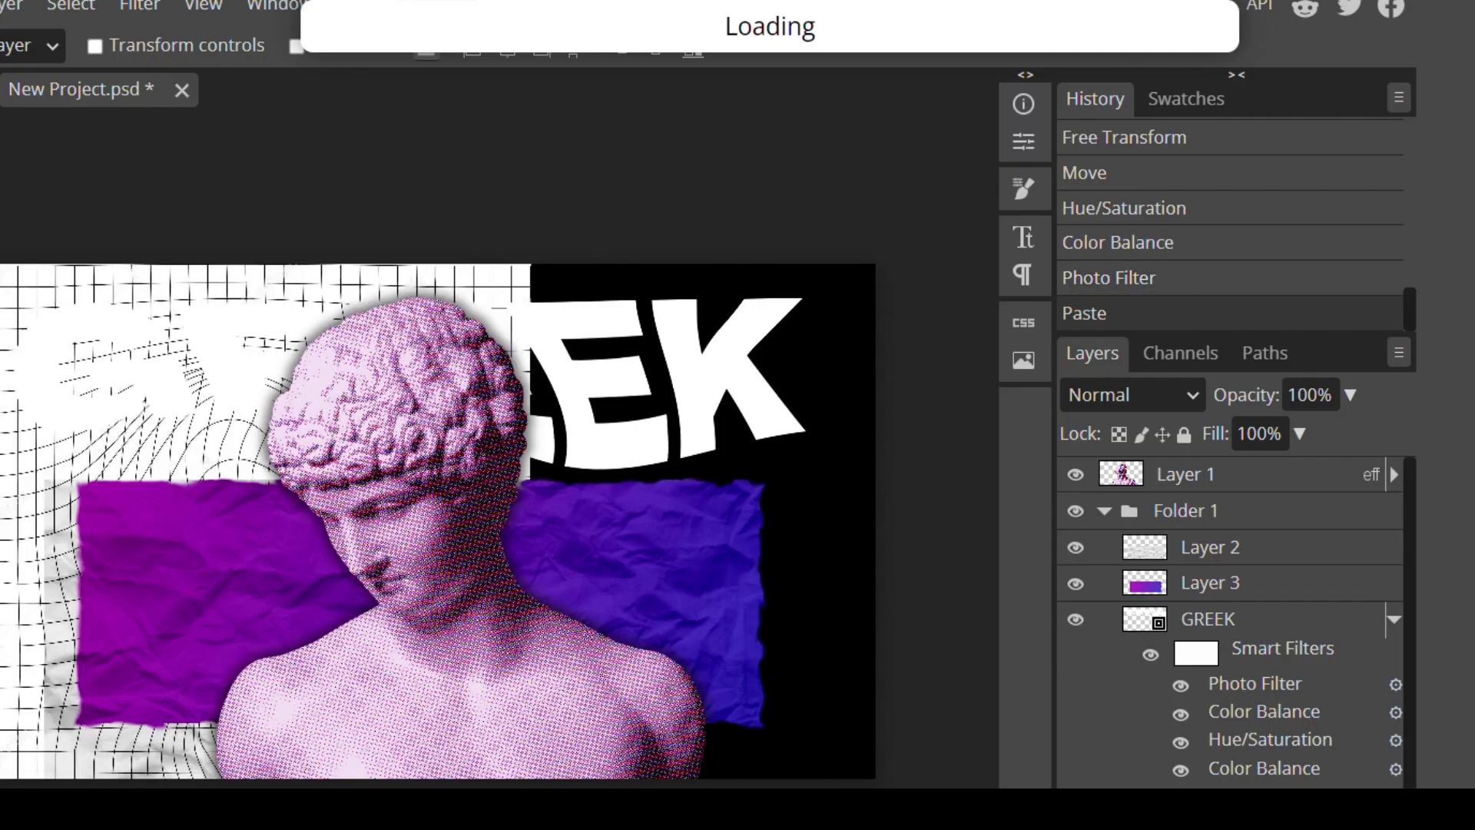
{"action": "key", "text": "ctrl+t"}
{"action": "left_click_drag", "start_coordinate": [531, 546], "coordinate": [900, 764]}
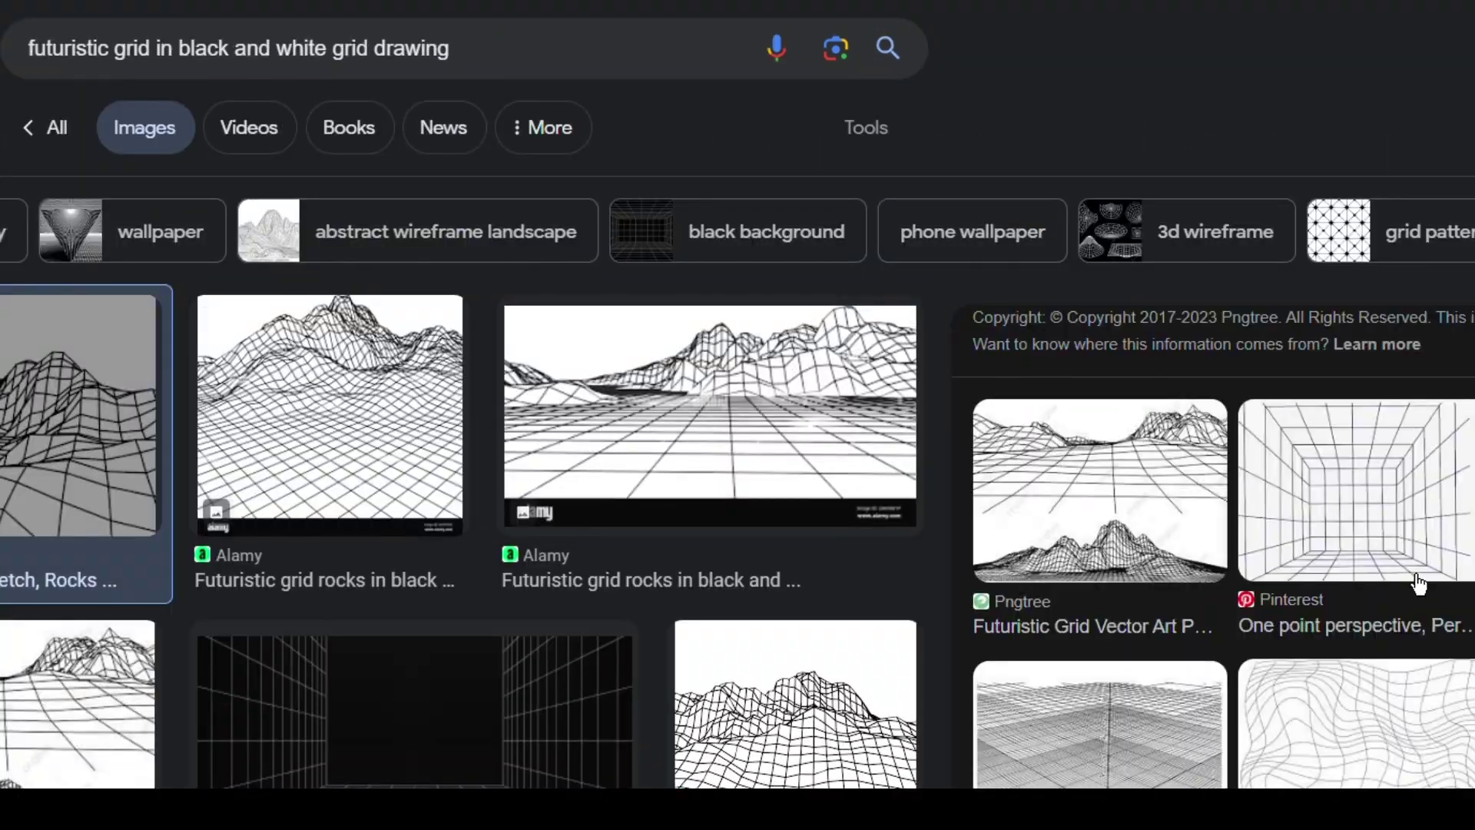
- Search Google Images for "futuristic grid in black and white png", filter the results, and browse the warped grid images
{"action": "double_click", "coordinate": [369, 72]}
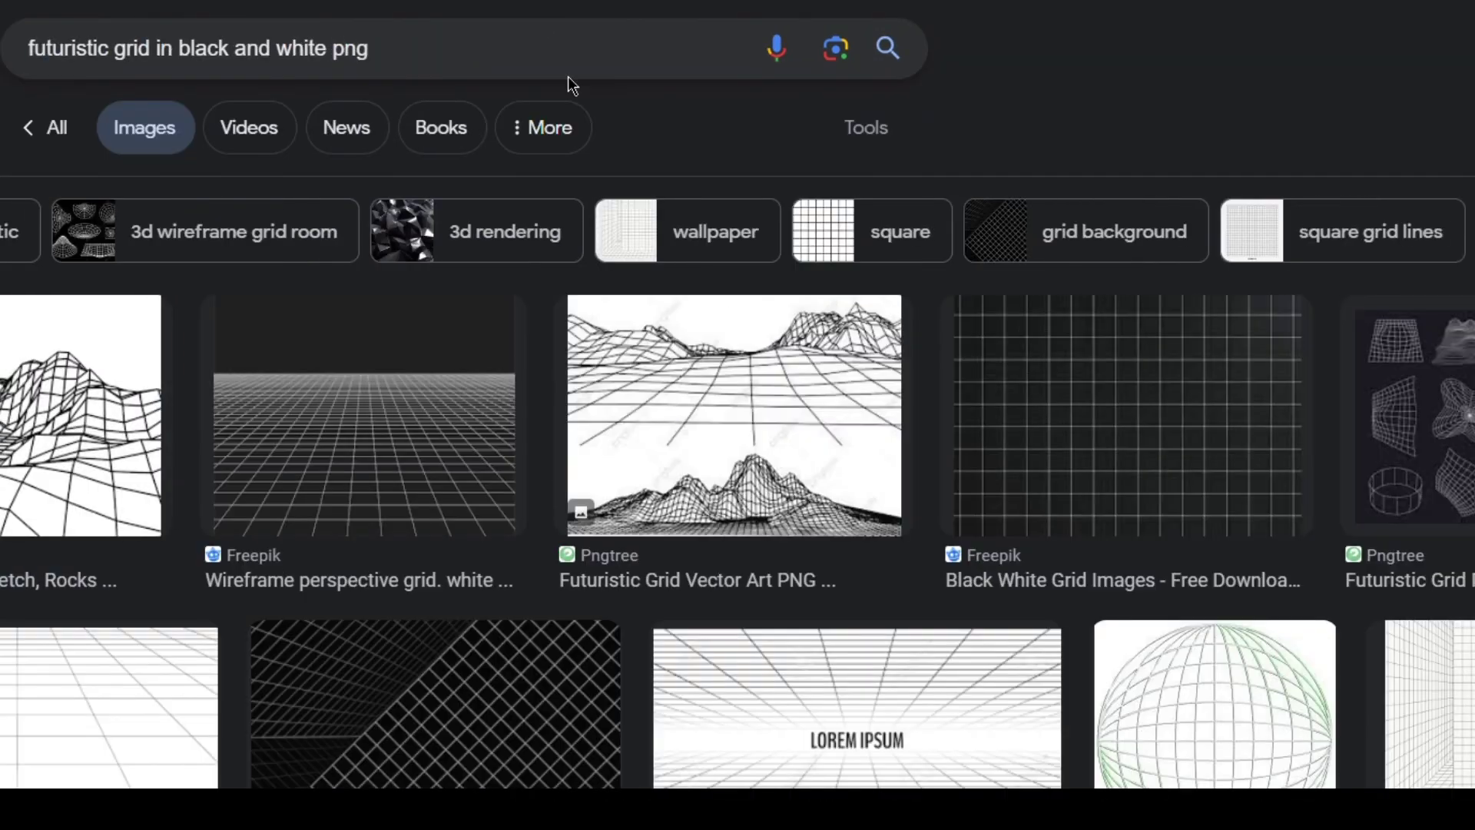
{"action": "left_click", "coordinate": [866, 127]}
{"action": "left_click", "coordinate": [510, 194]}
{"action": "left_click", "coordinate": [540, 320]}
{"action": "left_click", "coordinate": [889, 362]}
{"action": "scroll", "coordinate": [635, 579], "scroll_direction": "down", "scroll_amount": 10}
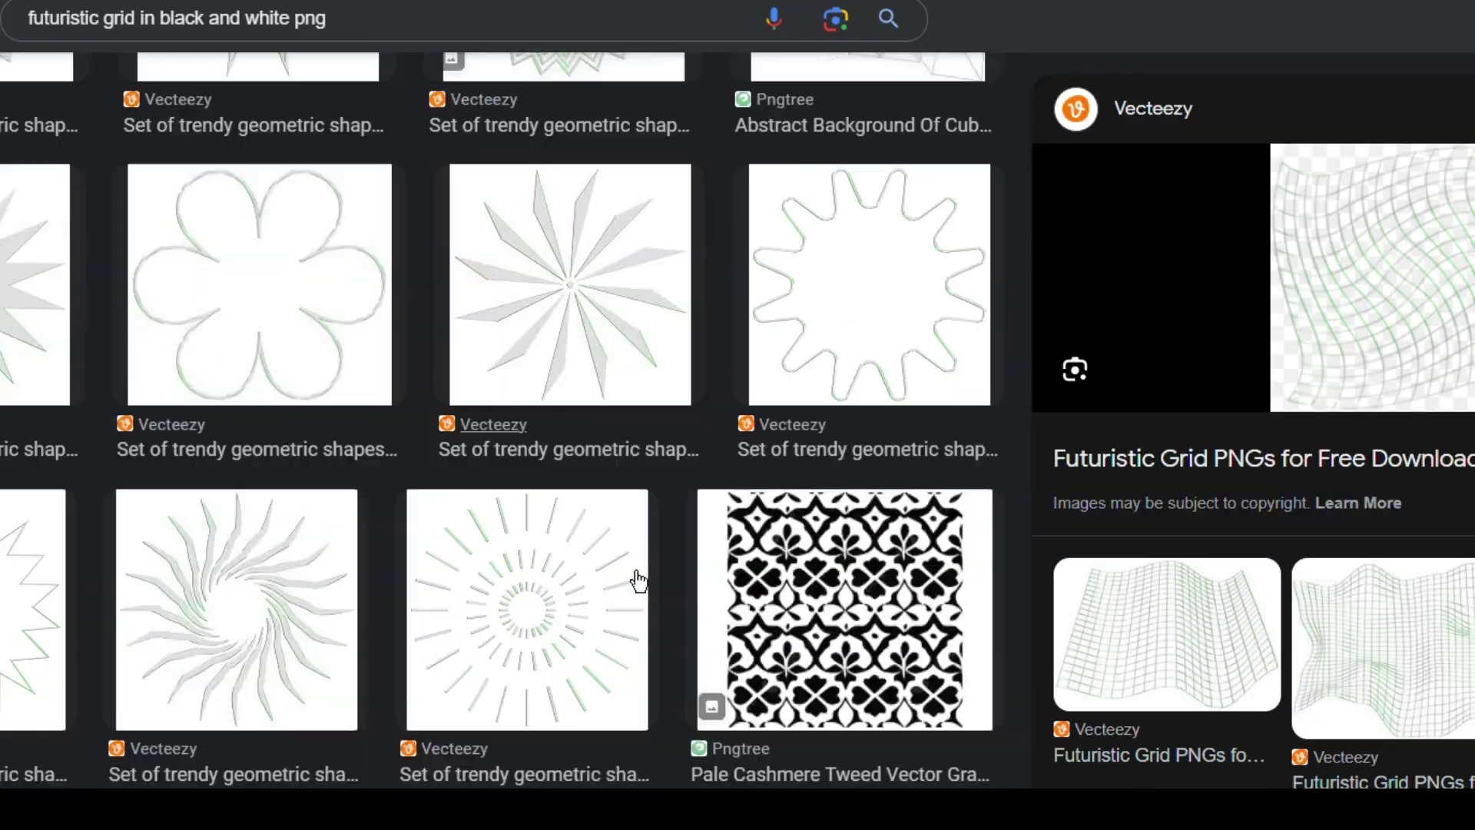
{"action": "scroll", "coordinate": [639, 527], "scroll_direction": "down", "scroll_amount": 10}
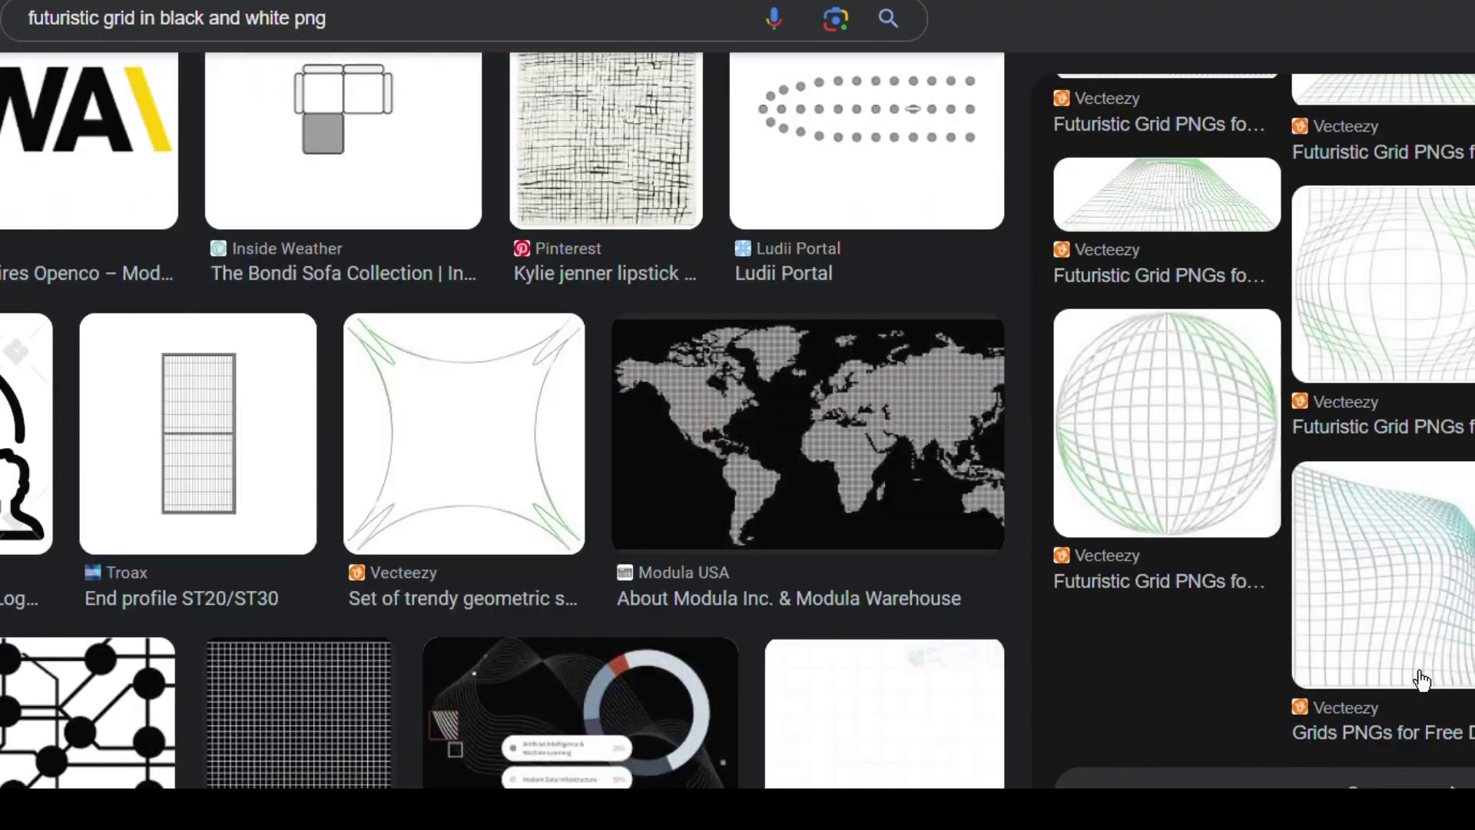
{"action": "scroll", "coordinate": [768, 600], "scroll_direction": "down", "scroll_amount": 10}
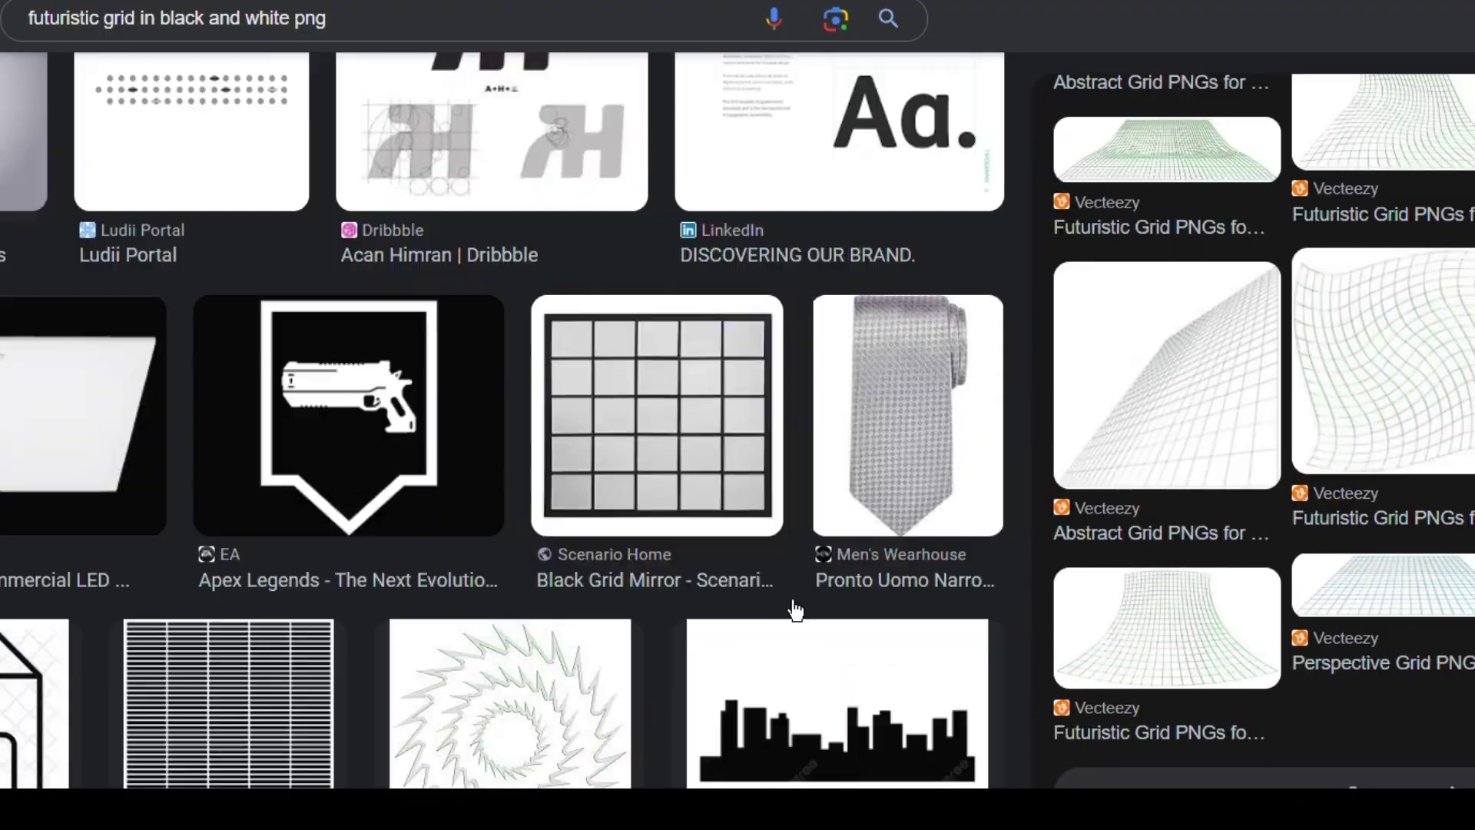
- Refine the image search by replacing "black and white png" with "grey" in the futuristic grid query
{"action": "double_click", "coordinate": [321, 33]}
{"action": "key", "text": "ctrl+BackSpace"}
{"action": "key", "text": "ctrl+BackSpace"}
{"action": "key", "text": "ctrl+BackSpace"}
{"action": "key", "text": "ctrl+BackSpace"}
{"action": "type", "text": "grey"}
{"action": "key", "text": "Return"}
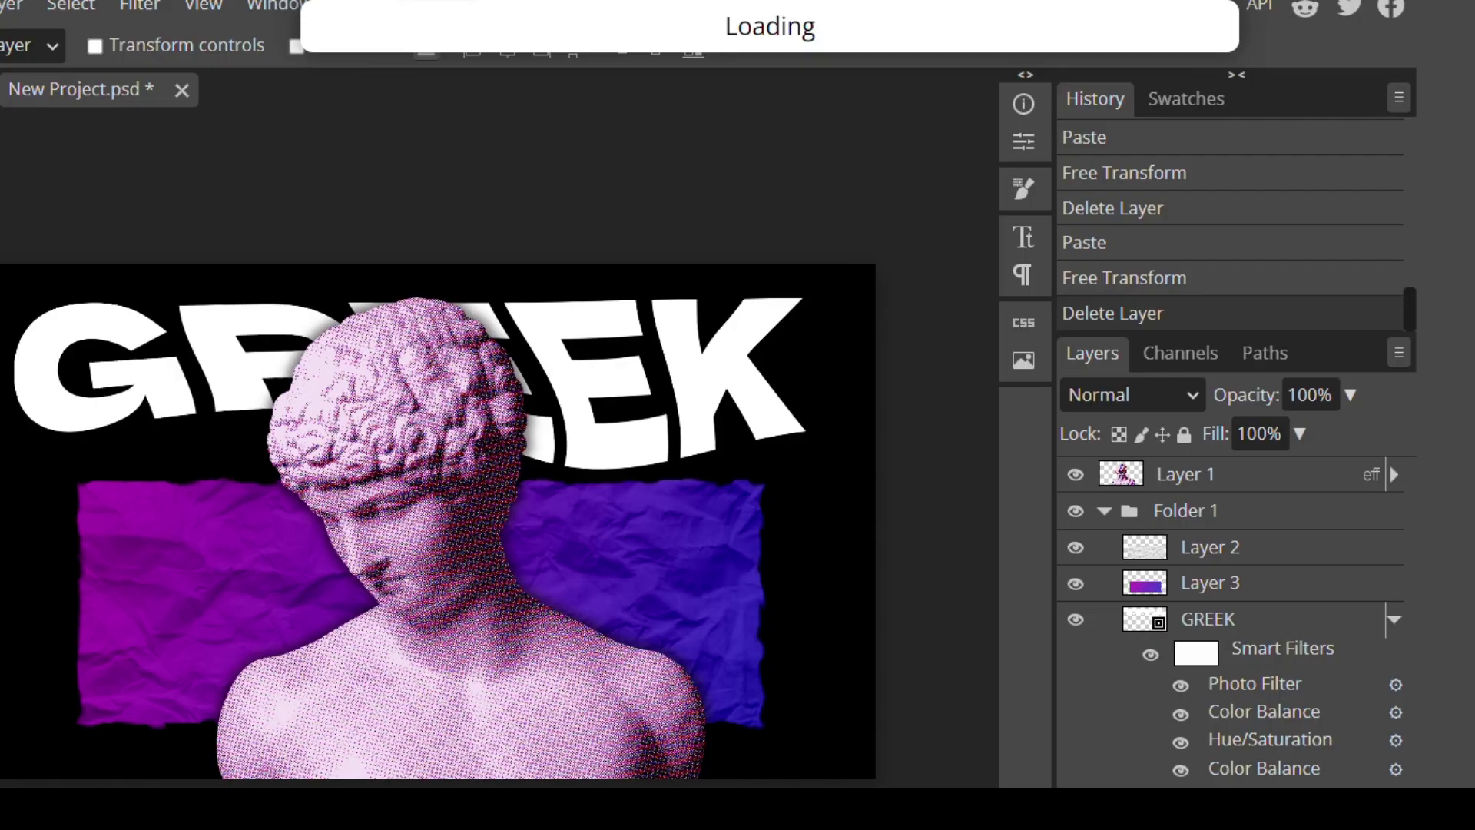
- Switch to Photopea, paste the copied grid image, and apply a Hue/Saturation adjustment with reduced saturation and raised lightness
{"action": "key", "text": "ctrl+v"}
{"action": "left_click", "coordinate": [2, 6]}
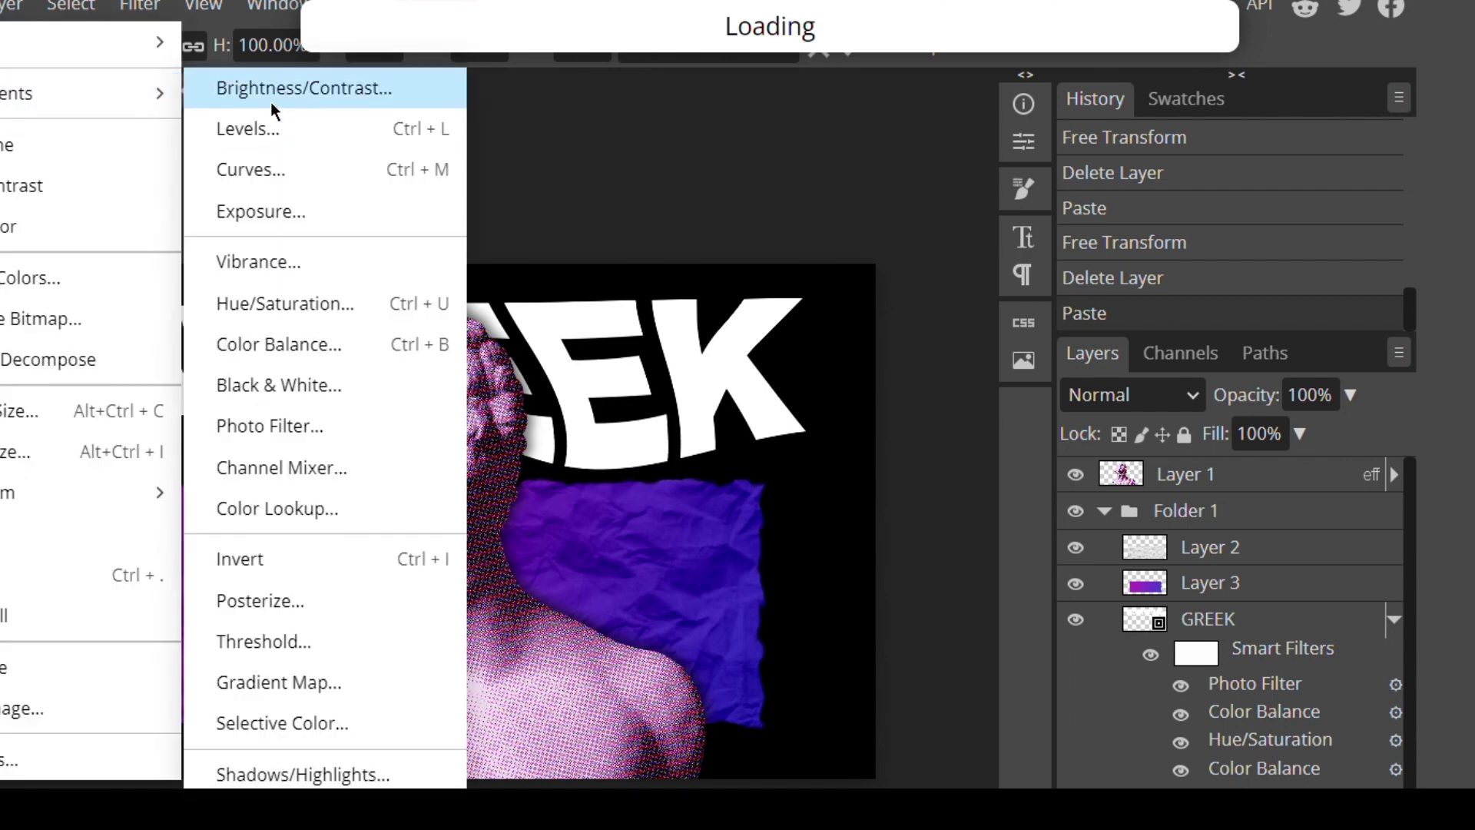
{"action": "left_click", "coordinate": [280, 302]}
{"action": "left_click_drag", "start_coordinate": [1069, 332], "coordinate": [915, 333]}
{"action": "left_click_drag", "start_coordinate": [1070, 414], "coordinate": [1144, 424]}
{"action": "left_click", "coordinate": [1366, 256]}
- Apply a Brightness/Contrast adjustment to the pasted grid layer with lower brightness and higher contrast
{"action": "left_click", "coordinate": [296, 89]}
{"action": "left_click_drag", "start_coordinate": [665, 312], "coordinate": [863, 312]}
{"action": "left_click_drag", "start_coordinate": [665, 232], "coordinate": [469, 232]}
{"action": "left_click", "coordinate": [960, 197]}
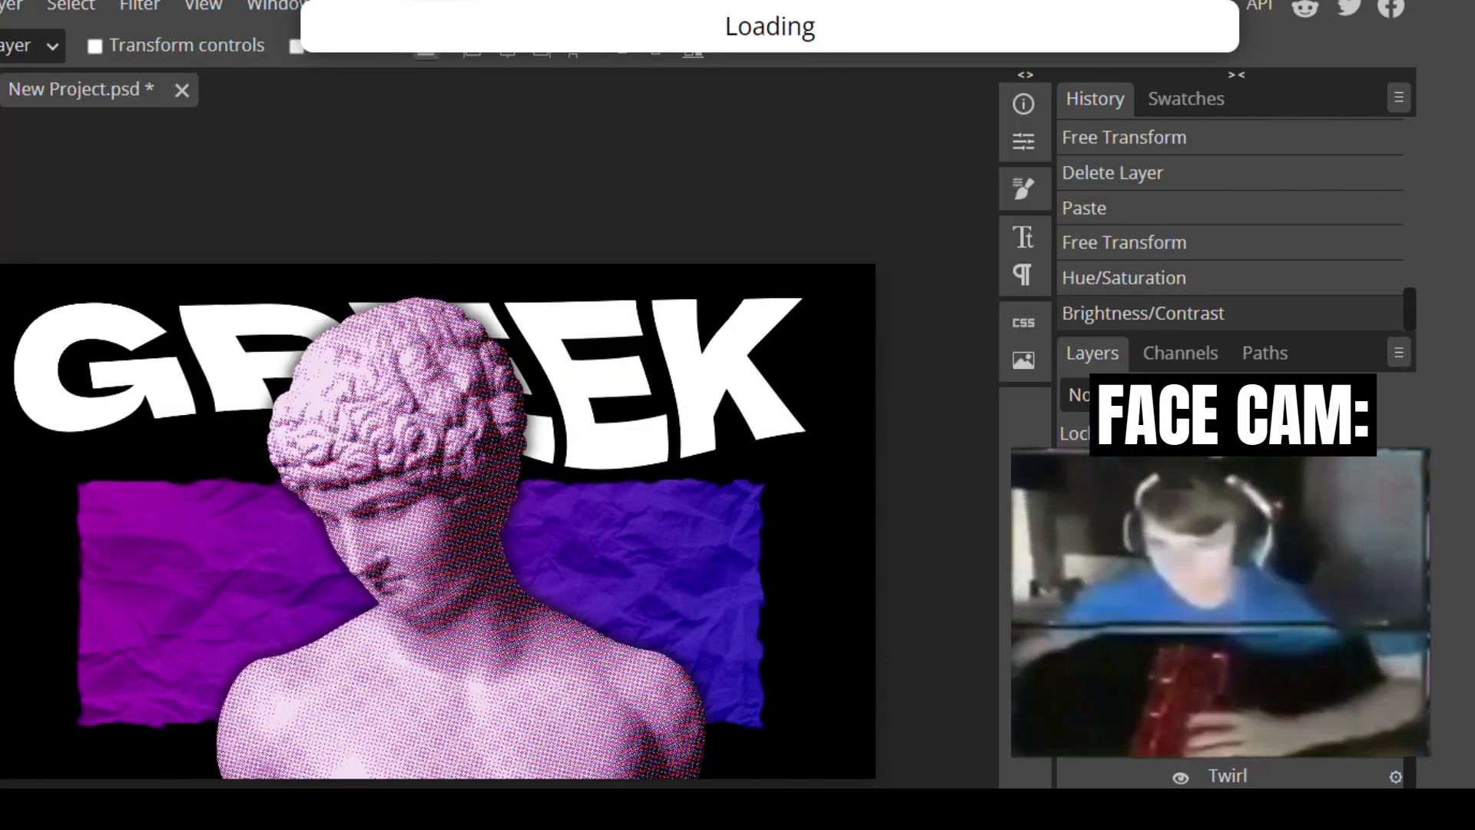
- Make a rectangular marquee selection over the canvas's upper-left area and activate the Gradient tool
{"action": "left_click_drag", "start_coordinate": [1210, 780], "coordinate": [1210, 542]}
{"action": "key", "text": "m"}
{"action": "left_click_drag", "start_coordinate": [1, 265], "coordinate": [200, 508]}
{"action": "key", "text": "g"}
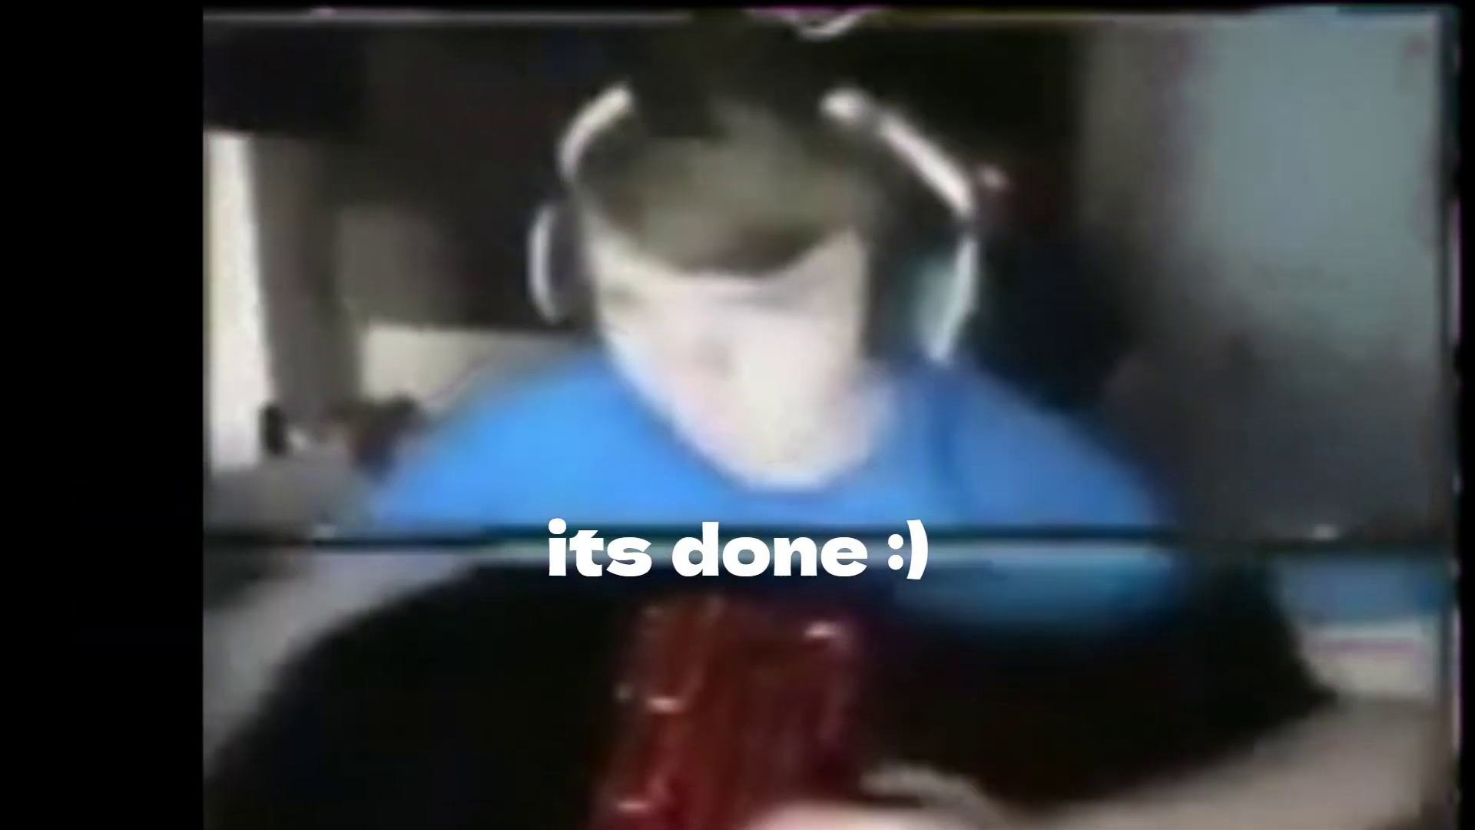